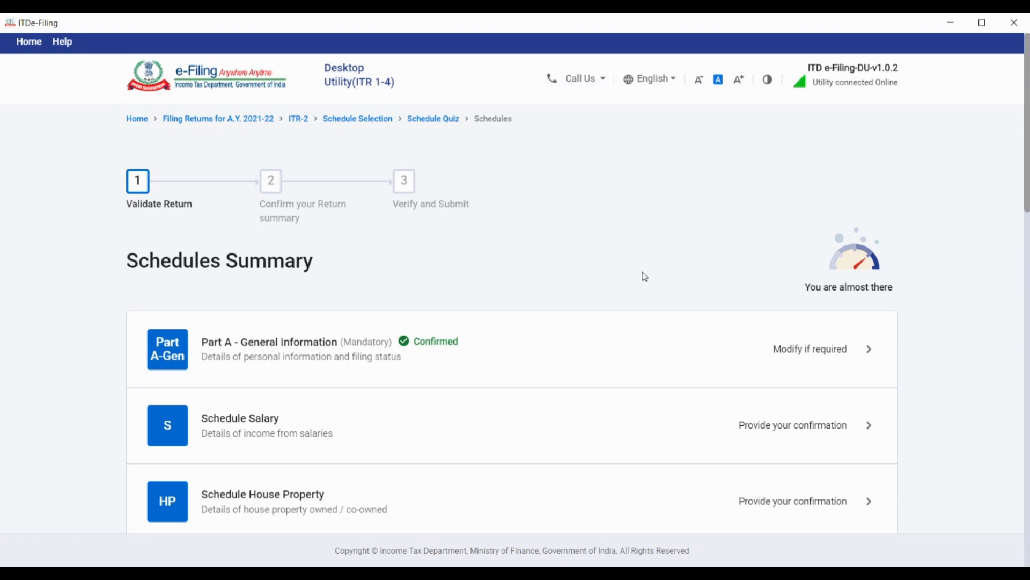
- Open Schedule Capital Gains from the Schedules Summary
{"action": "scroll", "coordinate": [642, 276], "scroll_direction": "down", "scroll_amount": 1}
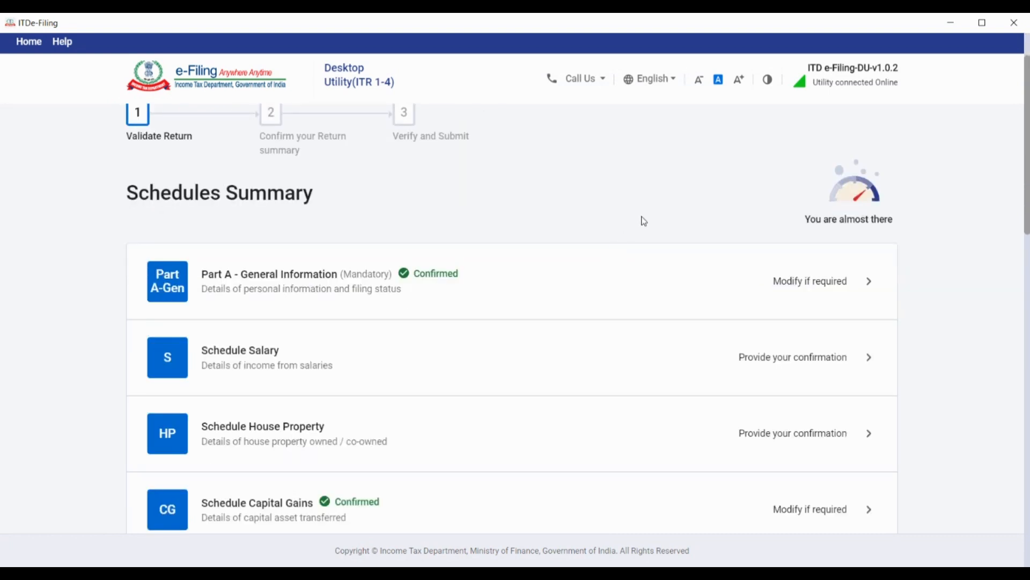
{"action": "scroll", "coordinate": [642, 220], "scroll_direction": "down", "scroll_amount": 3}
{"action": "scroll", "coordinate": [643, 223], "scroll_direction": "up", "scroll_amount": 4}
{"action": "scroll", "coordinate": [644, 222], "scroll_direction": "down", "scroll_amount": 4}
{"action": "scroll", "coordinate": [643, 222], "scroll_direction": "up", "scroll_amount": 4}
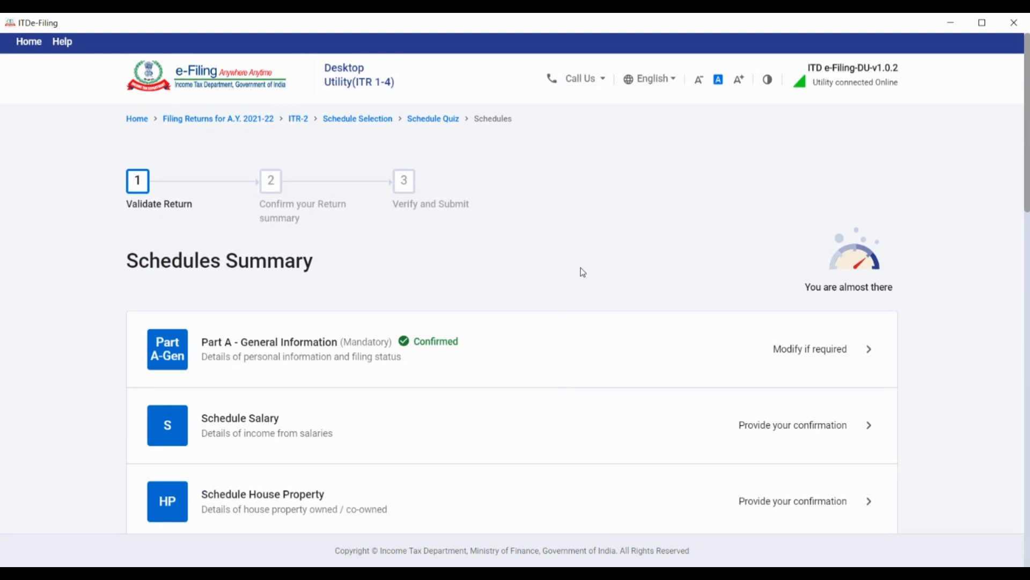
{"action": "scroll", "coordinate": [584, 272], "scroll_direction": "down", "scroll_amount": 1}
{"action": "scroll", "coordinate": [585, 273], "scroll_direction": "down", "scroll_amount": 1}
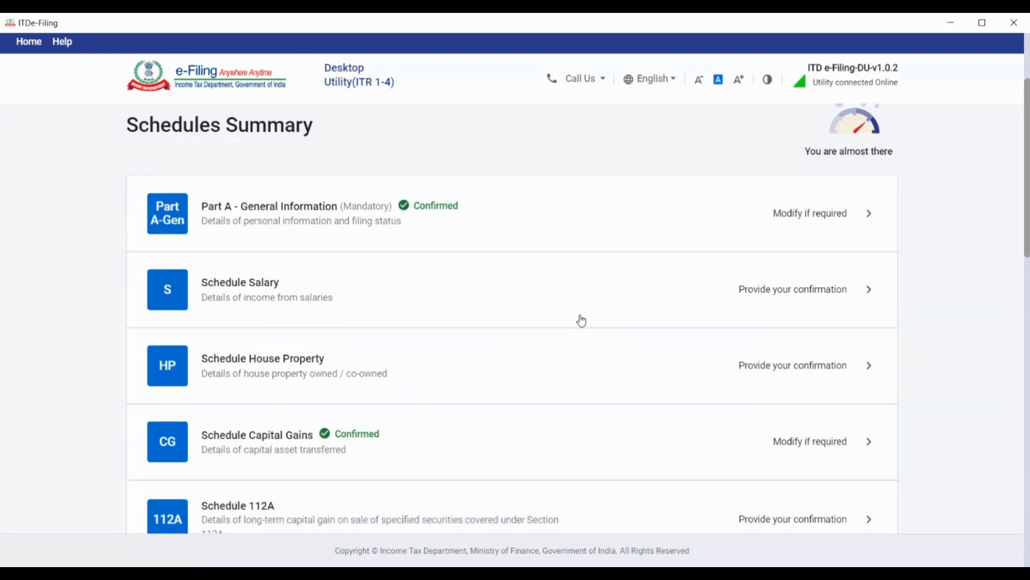
{"action": "scroll", "coordinate": [582, 320], "scroll_direction": "down", "scroll_amount": 1}
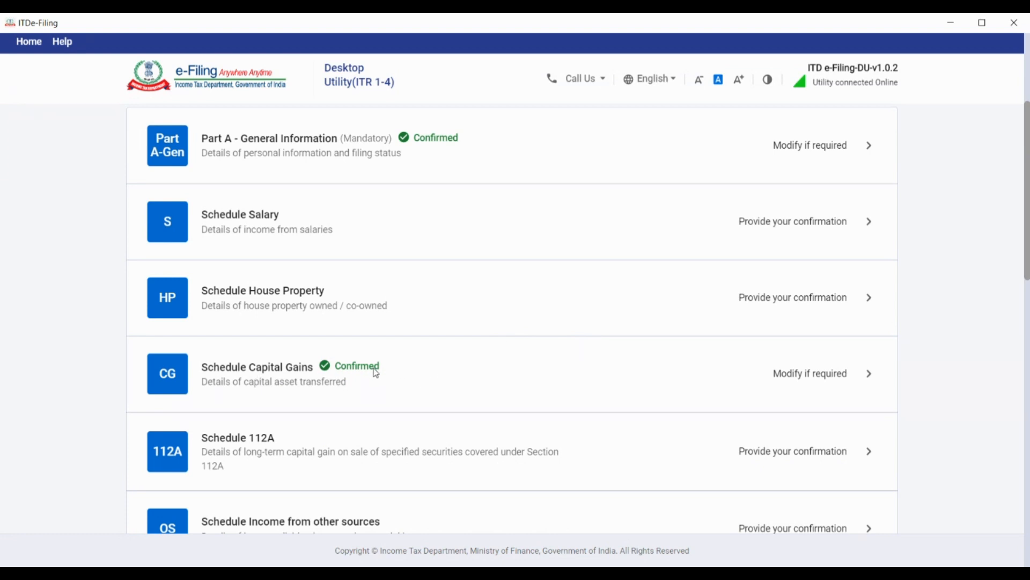
{"action": "left_click", "coordinate": [538, 365]}
- Review the types of capital assets sold and continue with section 112A equity and assets other than the listed items selected
{"action": "scroll", "coordinate": [714, 306], "scroll_direction": "down", "scroll_amount": 2}
{"action": "scroll", "coordinate": [719, 317], "scroll_direction": "up", "scroll_amount": 2}
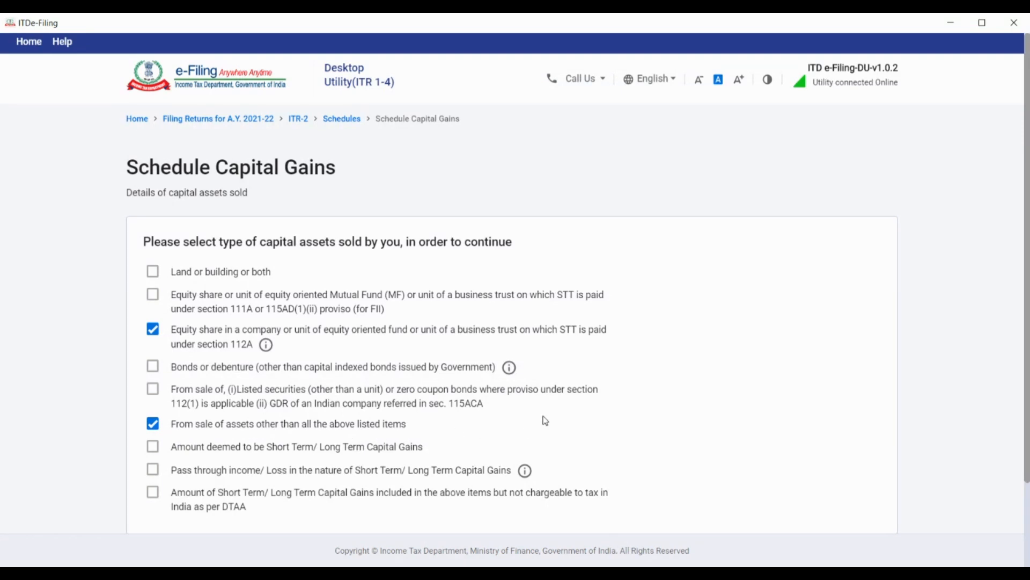
{"action": "scroll", "coordinate": [760, 368], "scroll_direction": "down", "scroll_amount": 2}
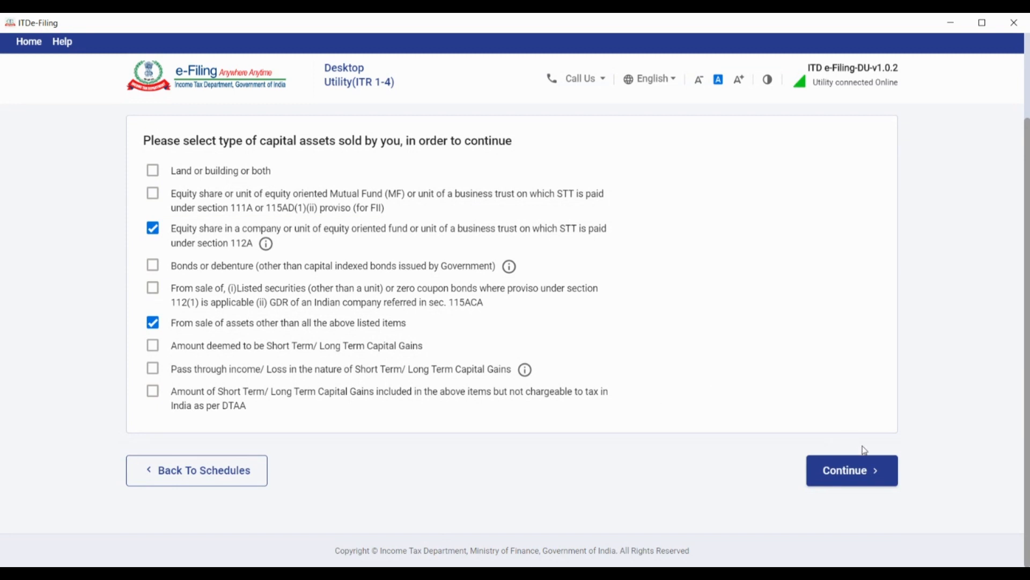
{"action": "left_click", "coordinate": [854, 470]}
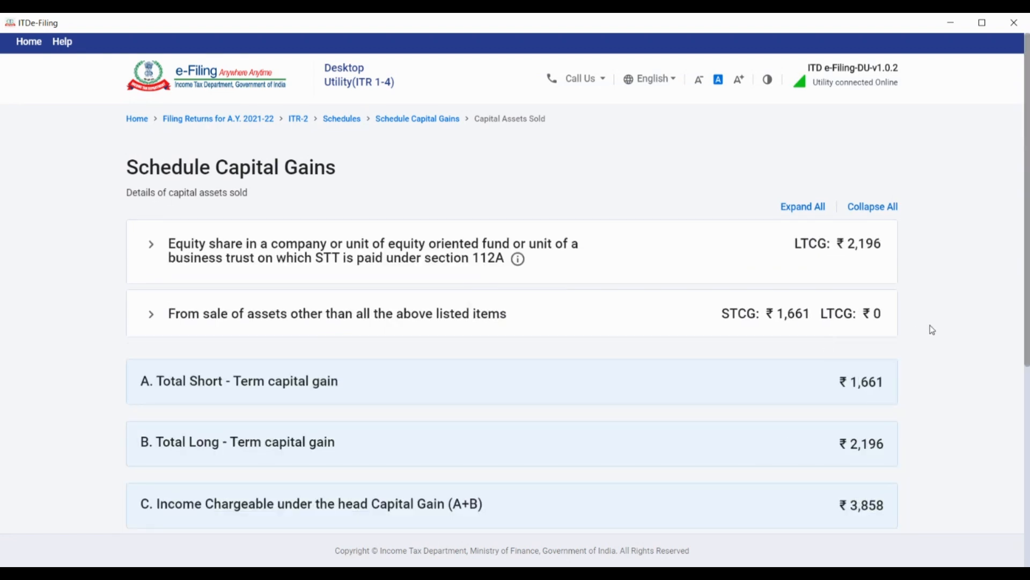
- Expand the "From sale of assets other than all the above listed items" section to view its short-term capital gain breakdown
{"action": "scroll", "coordinate": [931, 327], "scroll_direction": "down", "scroll_amount": 1}
{"action": "scroll", "coordinate": [934, 333], "scroll_direction": "up", "scroll_amount": 1}
{"action": "left_click", "coordinate": [414, 318]}
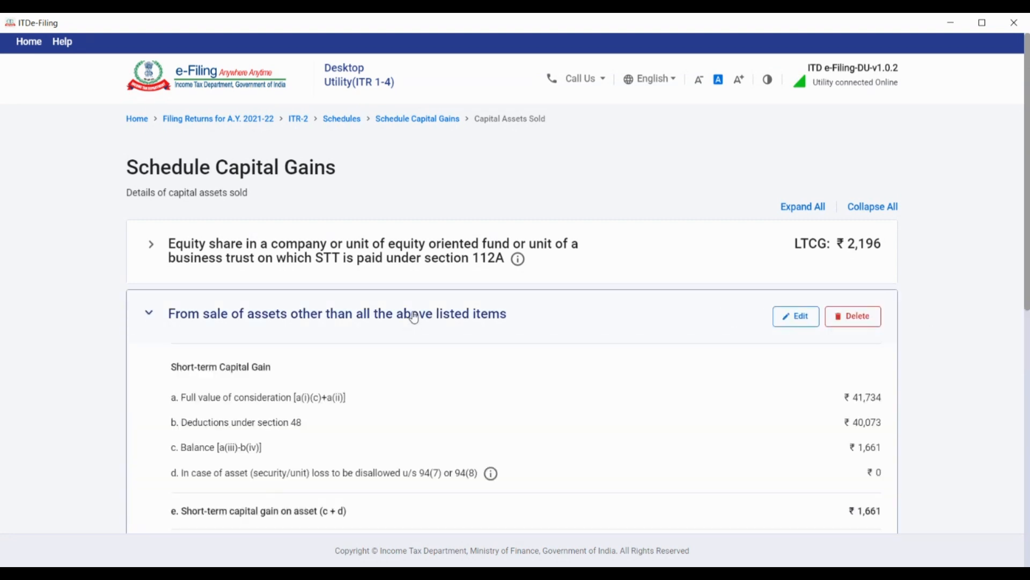
{"action": "scroll", "coordinate": [684, 303], "scroll_direction": "down", "scroll_amount": 1}
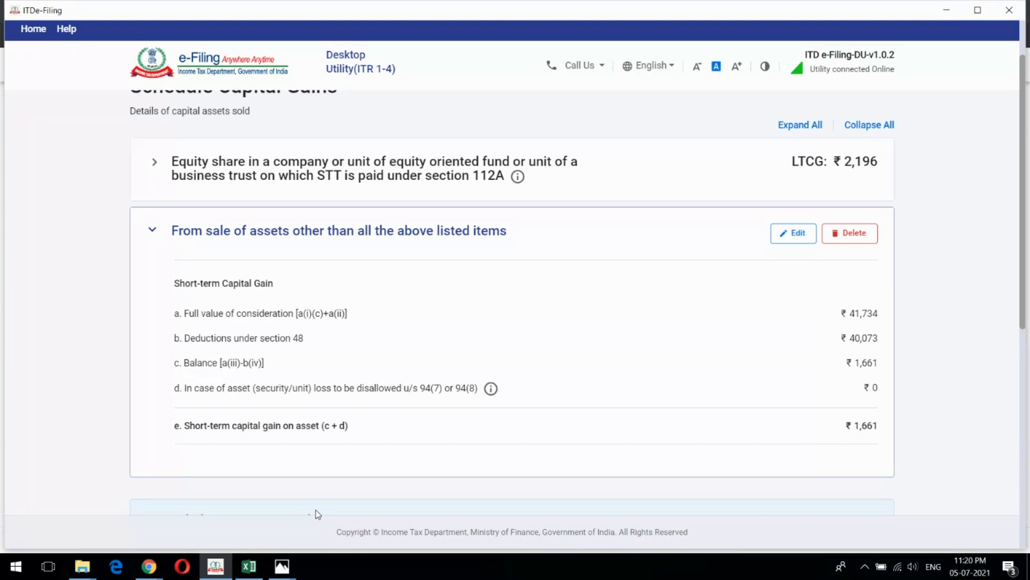
- Switch to STCG_Schemelevel.JPG in Photos and underline the Kotak Money Market and DSP Liquidity short-term gains in red
{"action": "left_click", "coordinate": [282, 566]}
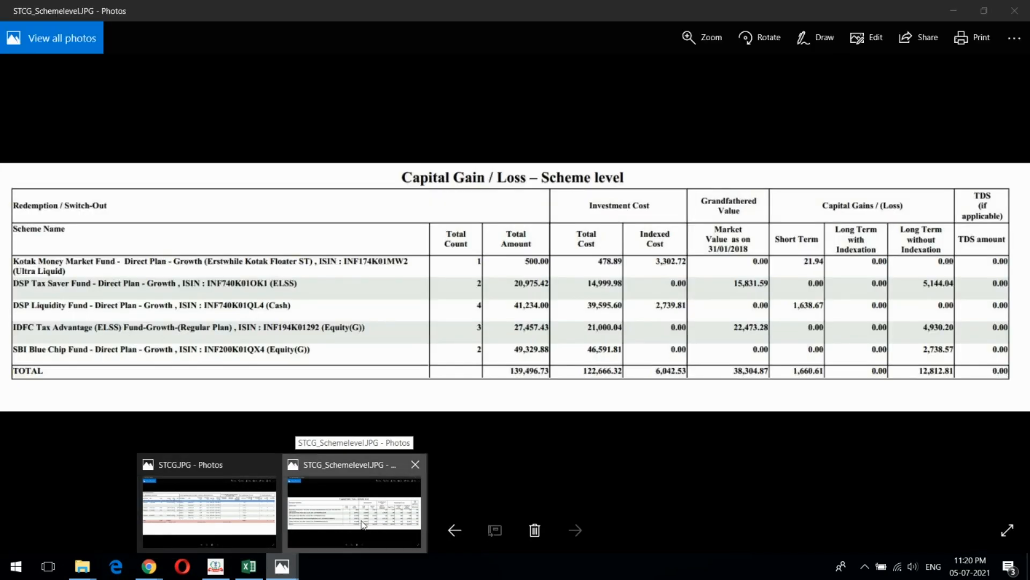
{"action": "left_click", "coordinate": [363, 523]}
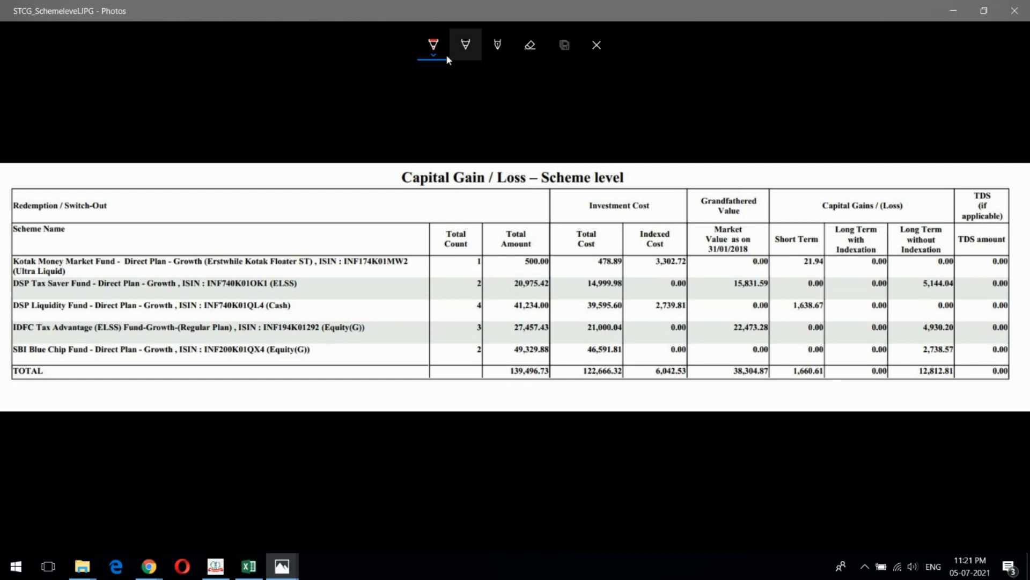
{"action": "left_click", "coordinate": [435, 56]}
{"action": "left_click", "coordinate": [384, 150]}
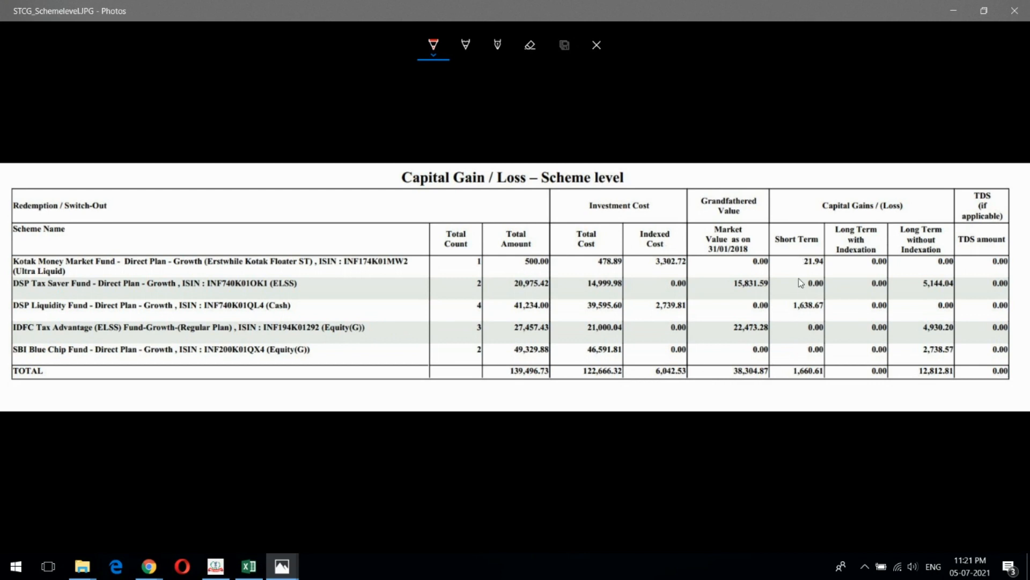
{"action": "left_click_drag", "start_coordinate": [801, 271], "coordinate": [823, 272]}
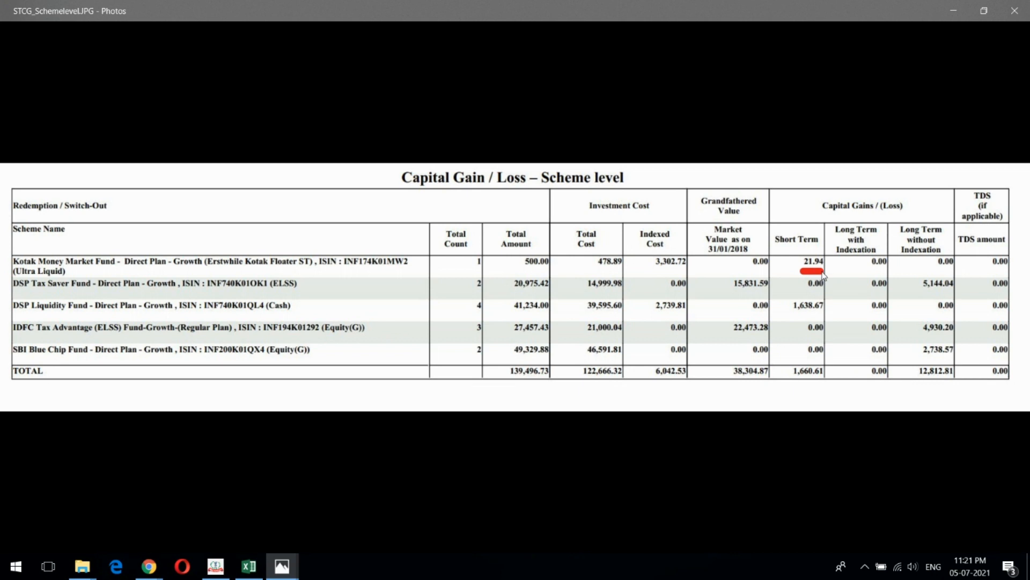
{"action": "left_click_drag", "start_coordinate": [789, 317], "coordinate": [829, 317]}
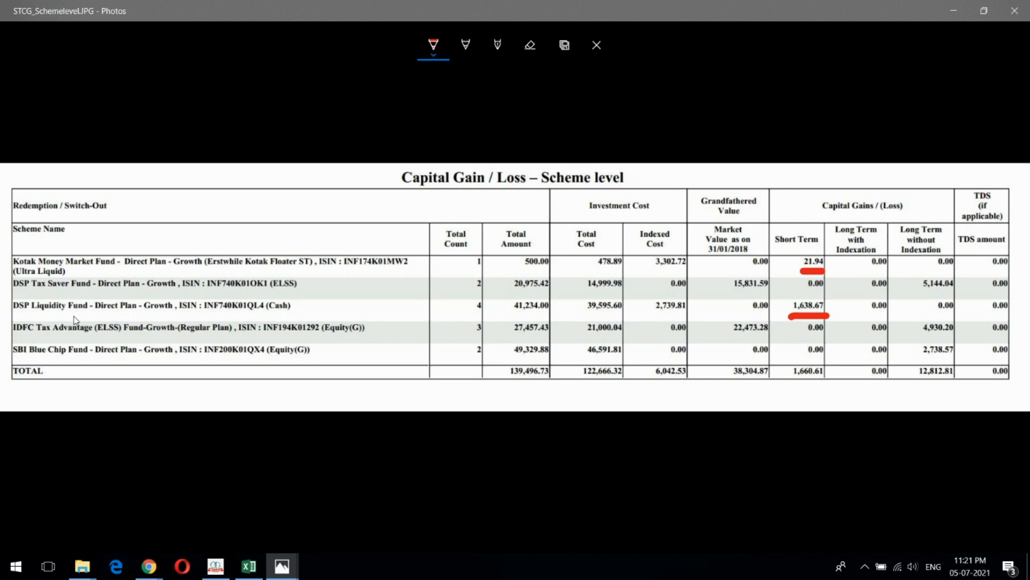
- Check the short-term gain entry in ITDe-Filing, and underline both funds' total amount and total cost in STCG_Schemelevel.JPG in Photos
{"action": "left_click", "coordinate": [216, 563]}
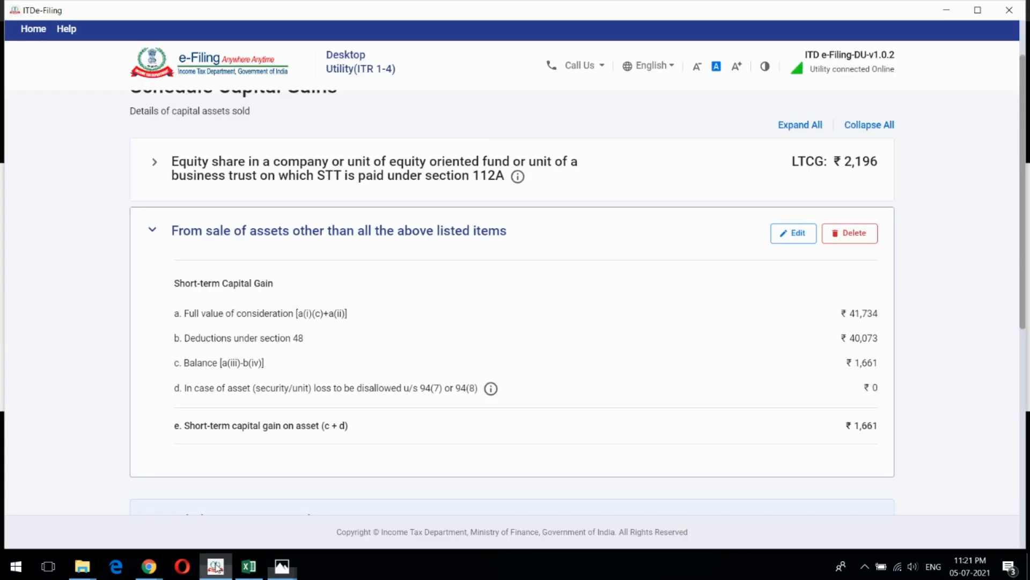
{"action": "scroll", "coordinate": [638, 280], "scroll_direction": "down", "scroll_amount": 1}
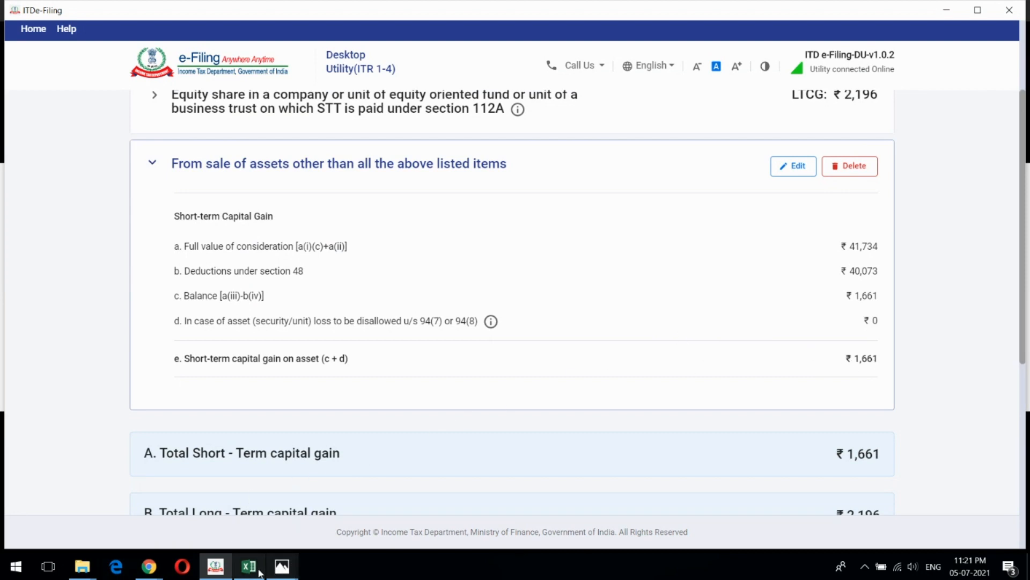
{"action": "mouse_move", "coordinate": [279, 572]}
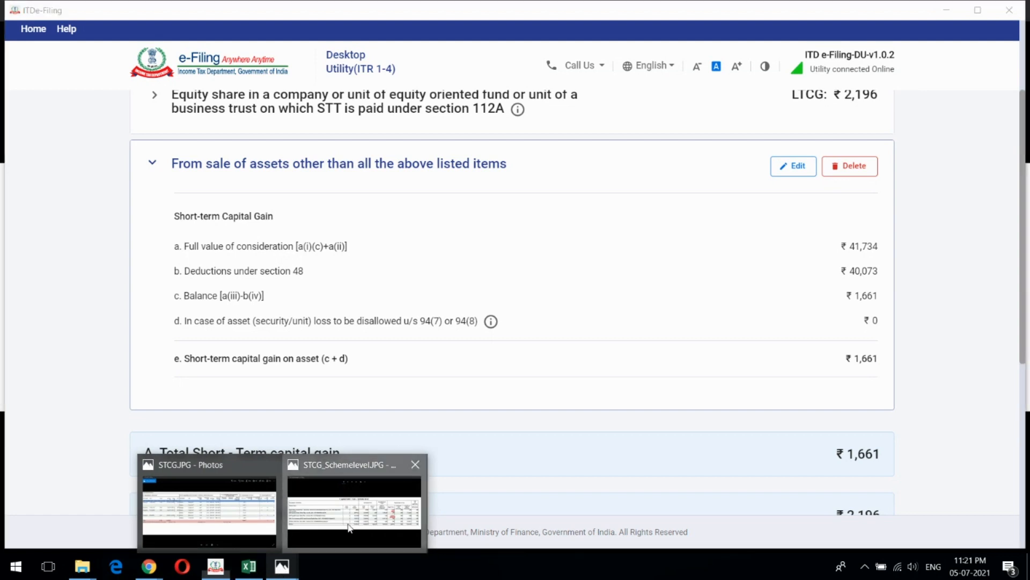
{"action": "left_click", "coordinate": [346, 525]}
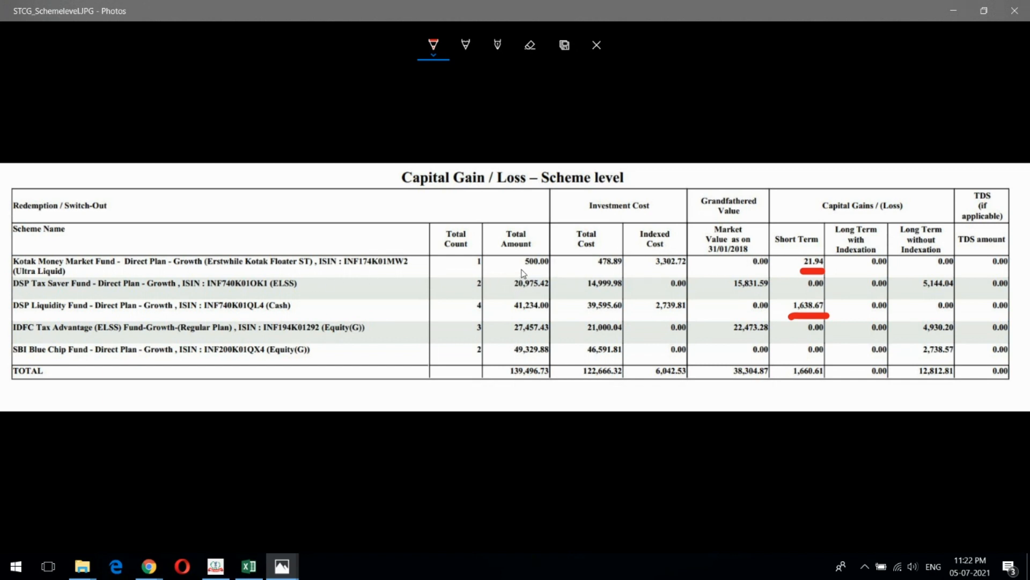
{"action": "left_click_drag", "start_coordinate": [521, 269], "coordinate": [622, 263]}
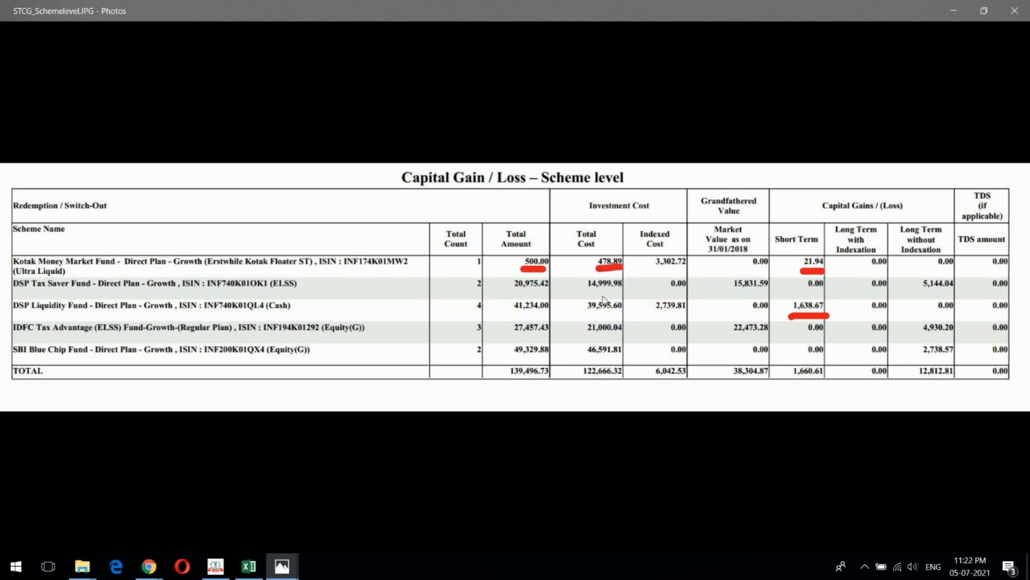
{"action": "left_click_drag", "start_coordinate": [512, 317], "coordinate": [615, 314]}
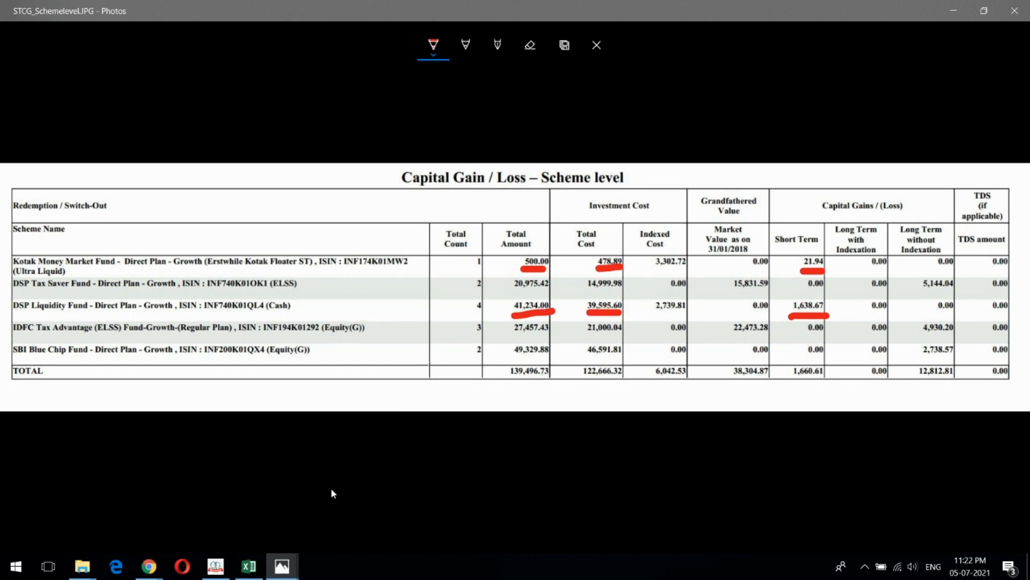
- Switch to DEMO.xlsx in Excel and check the Kotak Money Market and DSP Liquid sold and purchase values against the Photos statement
{"action": "left_click", "coordinate": [248, 566]}
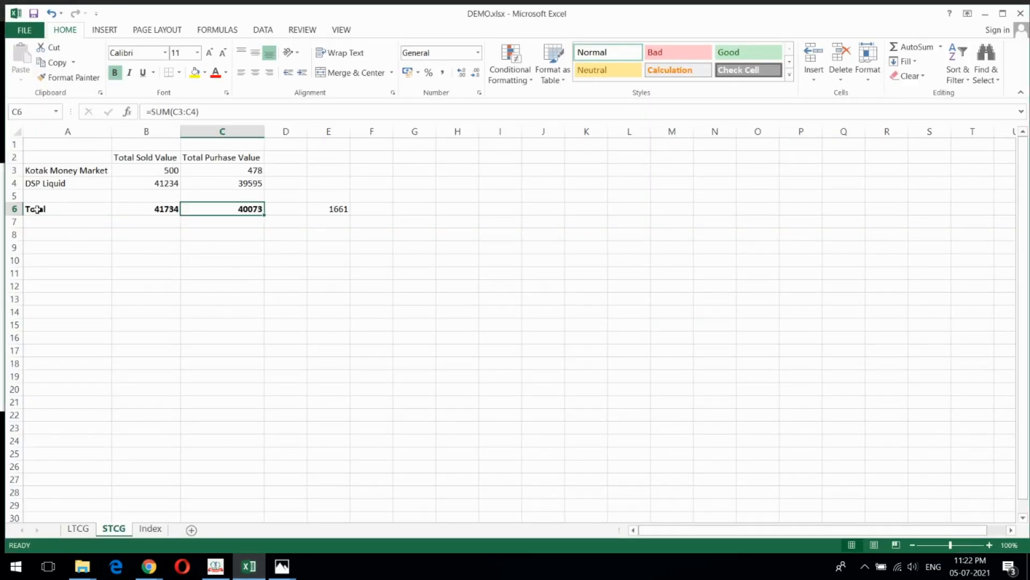
{"action": "left_click", "coordinate": [163, 171]}
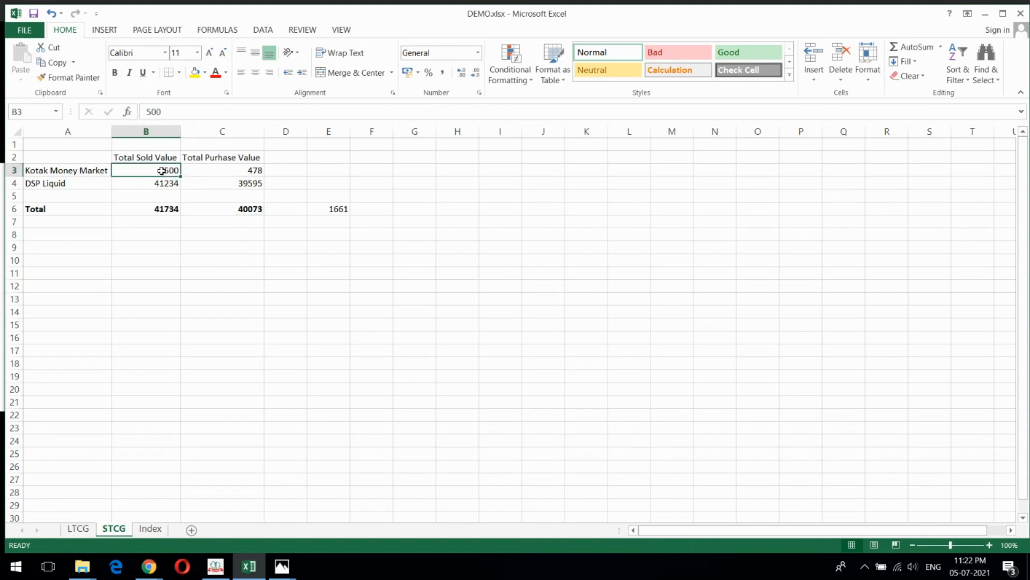
{"action": "left_click", "coordinate": [233, 171]}
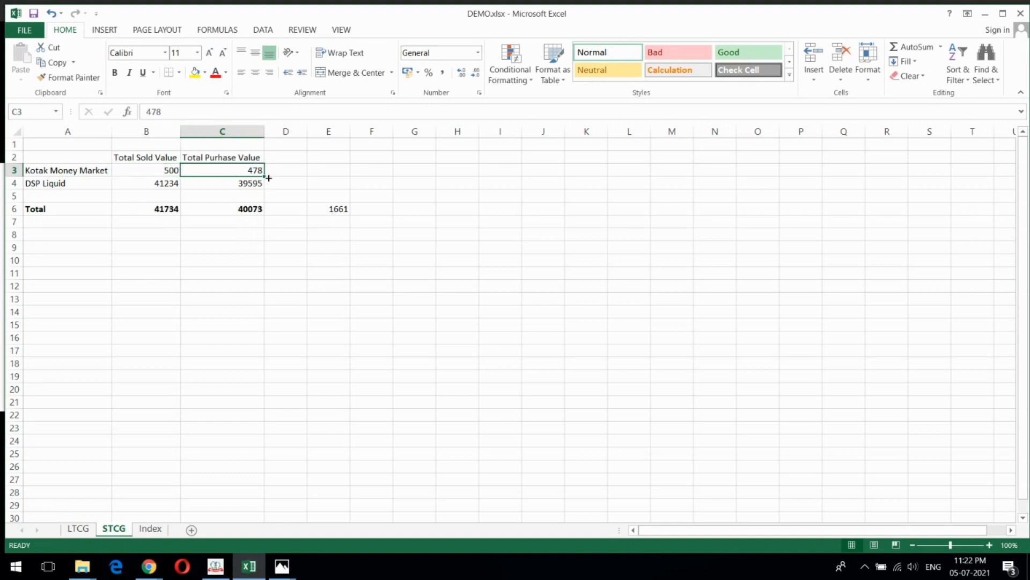
{"action": "left_click", "coordinate": [67, 185]}
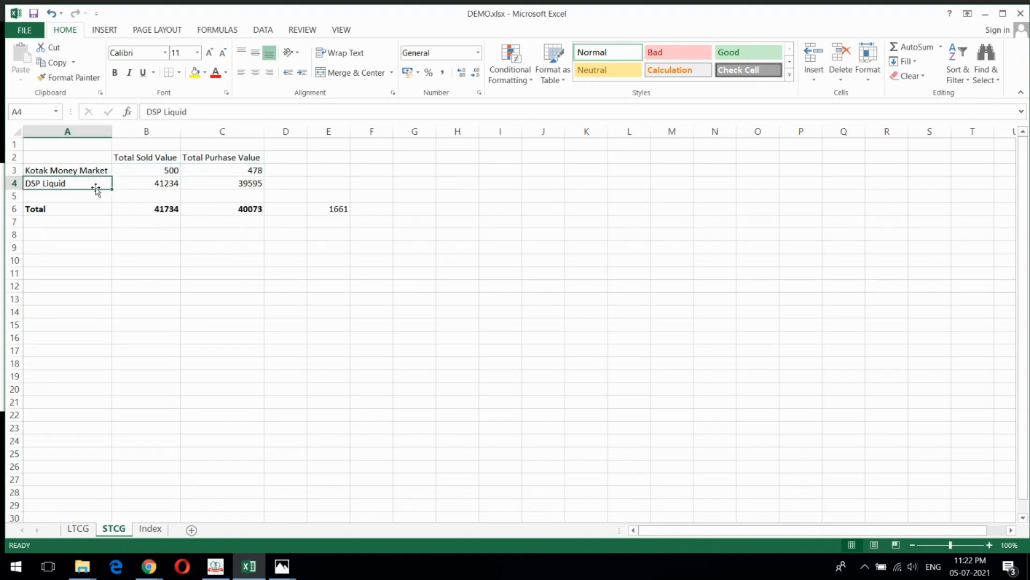
{"action": "left_click", "coordinate": [143, 183]}
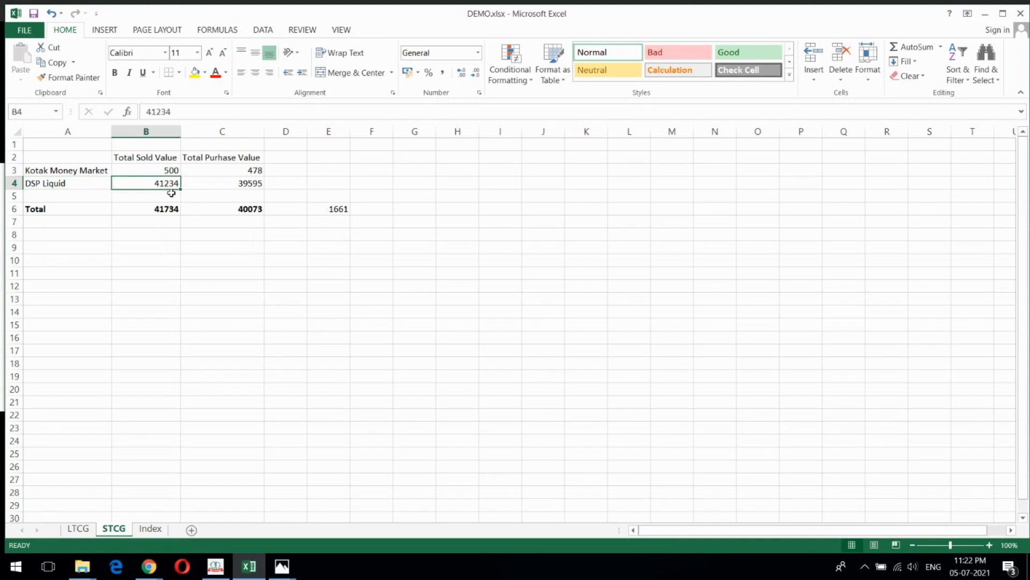
{"action": "left_click", "coordinate": [228, 182]}
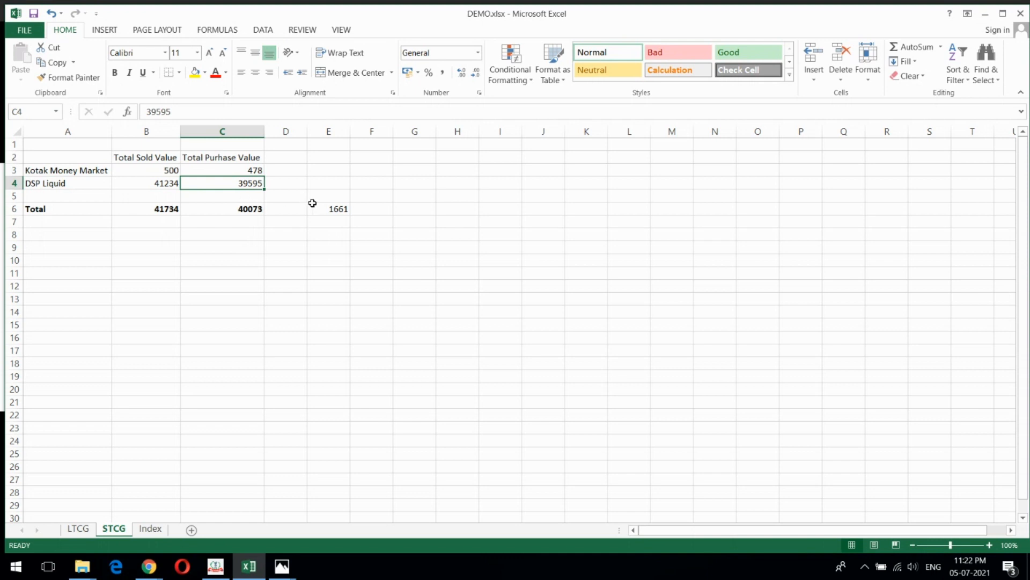
{"action": "key", "text": "alt+Tab"}
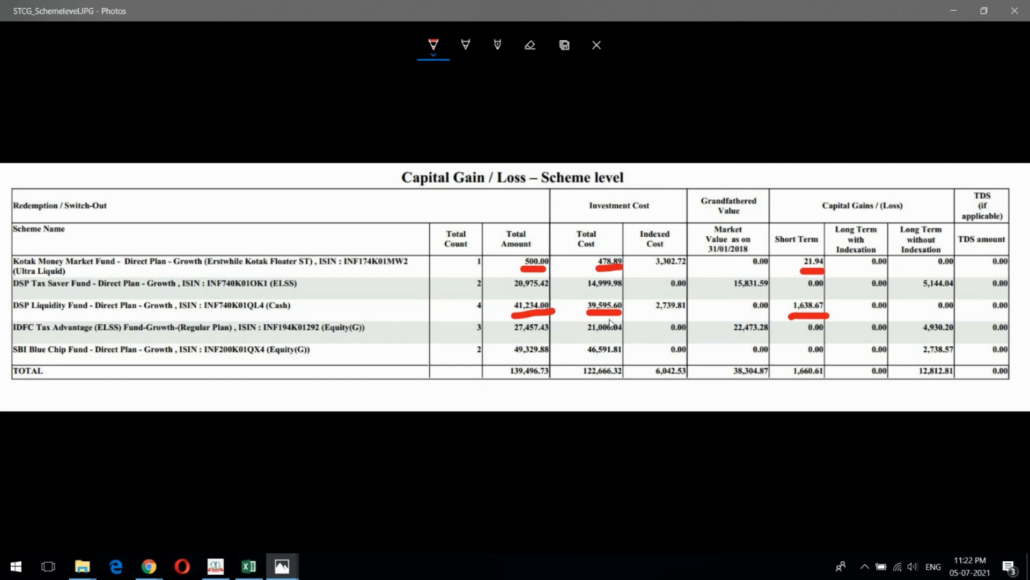
{"action": "key", "text": "alt+Tab"}
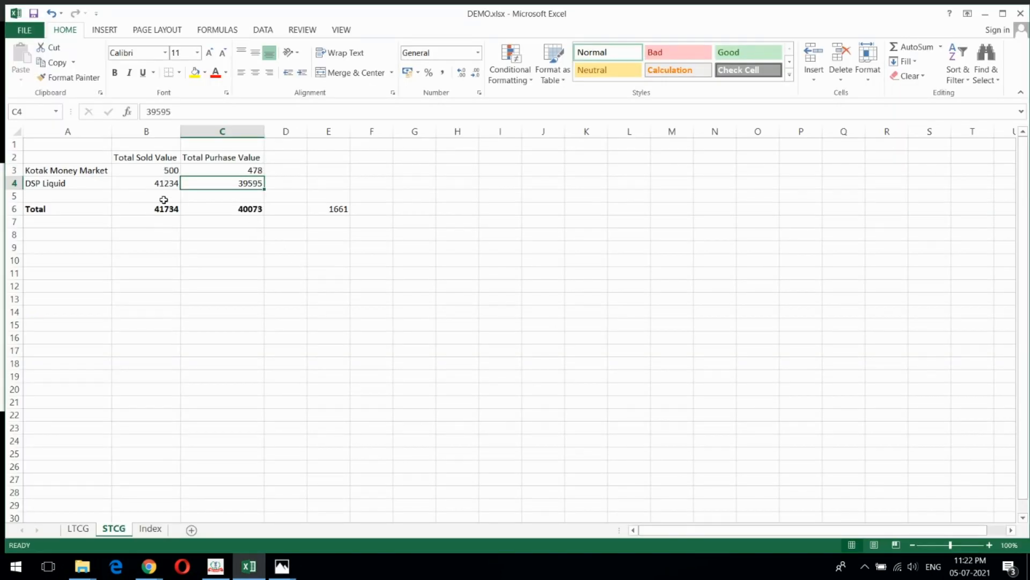
- Check the total sold value and total purchase value on the STCG sheet
{"action": "left_click", "coordinate": [144, 209]}
{"action": "left_click", "coordinate": [150, 158]}
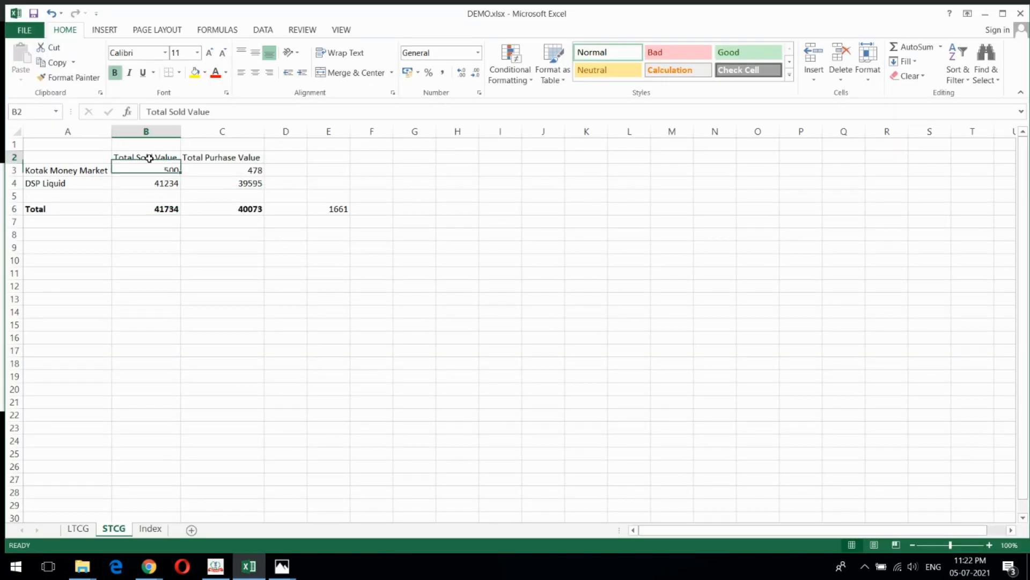
{"action": "left_click", "coordinate": [238, 210]}
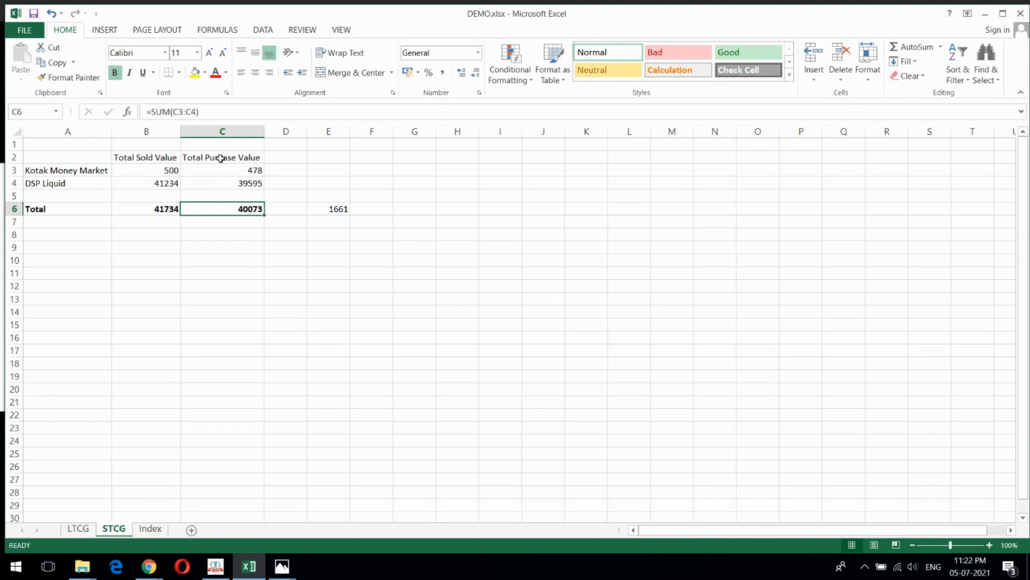
- Switch to ITDe-Filing and open the "From sale of assets other than all the above listed items" entry for editing
{"action": "left_click", "coordinate": [215, 566]}
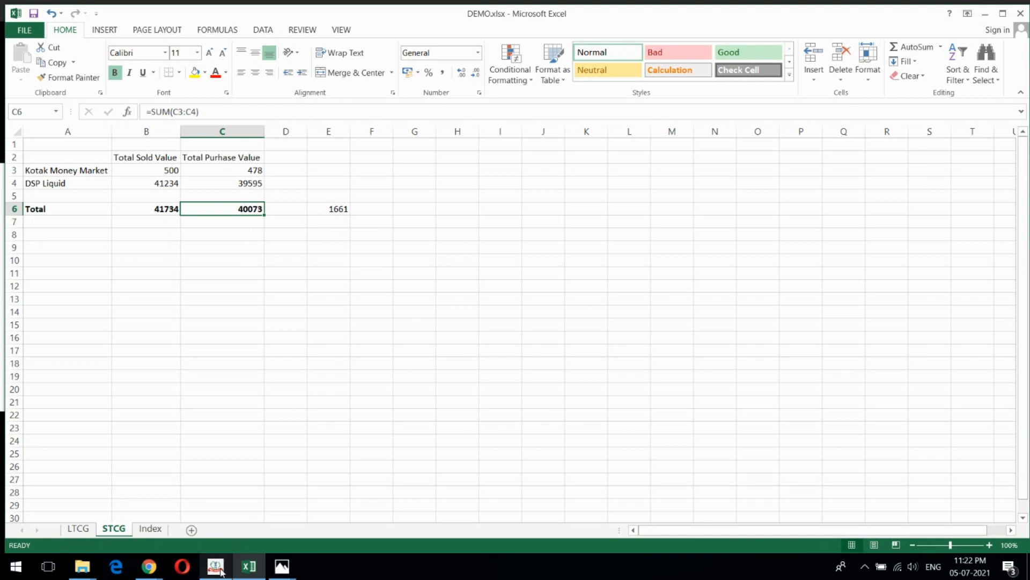
{"action": "scroll", "coordinate": [589, 246], "scroll_direction": "up", "scroll_amount": 3}
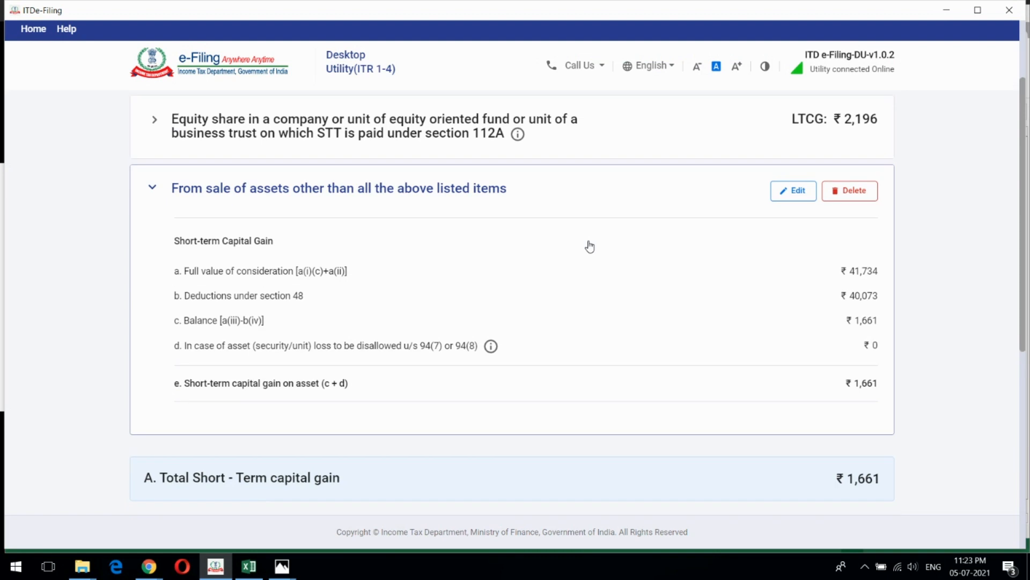
{"action": "left_click", "coordinate": [795, 303]}
{"action": "scroll", "coordinate": [676, 249], "scroll_direction": "down", "scroll_amount": 1}
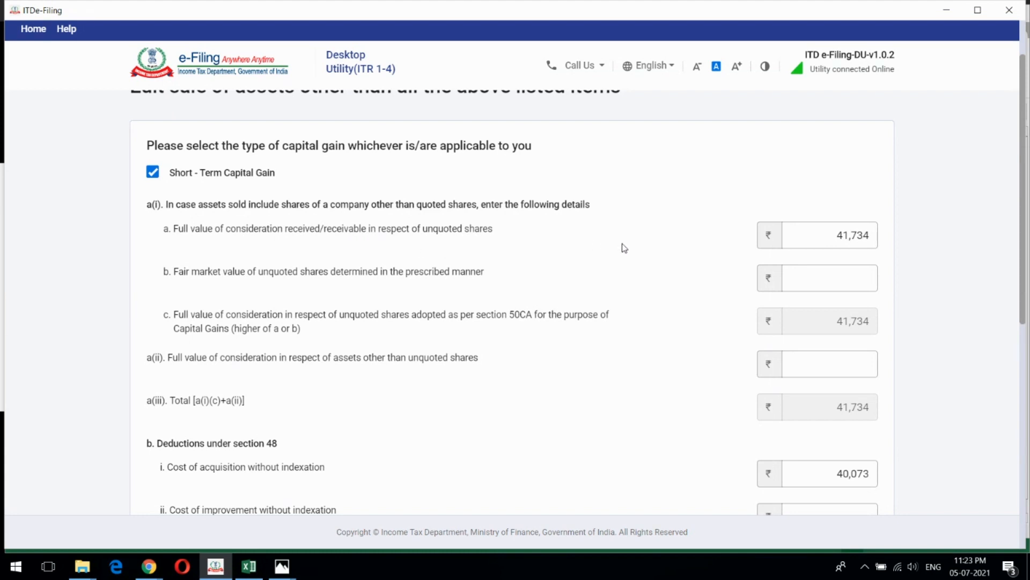
- Compare the full value of consideration for unquoted shares with the total sold value in the Excel STCG sheet
{"action": "left_click", "coordinate": [835, 235]}
{"action": "left_click", "coordinate": [667, 279]}
{"action": "key", "text": "alt+Tab"}
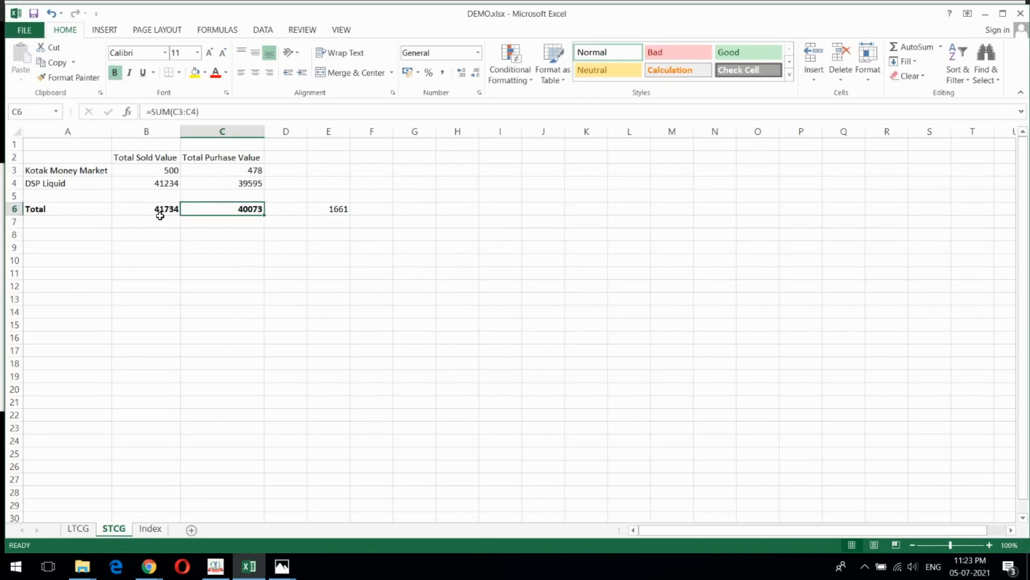
{"action": "key", "text": "alt+Tab"}
{"action": "left_click", "coordinate": [867, 236]}
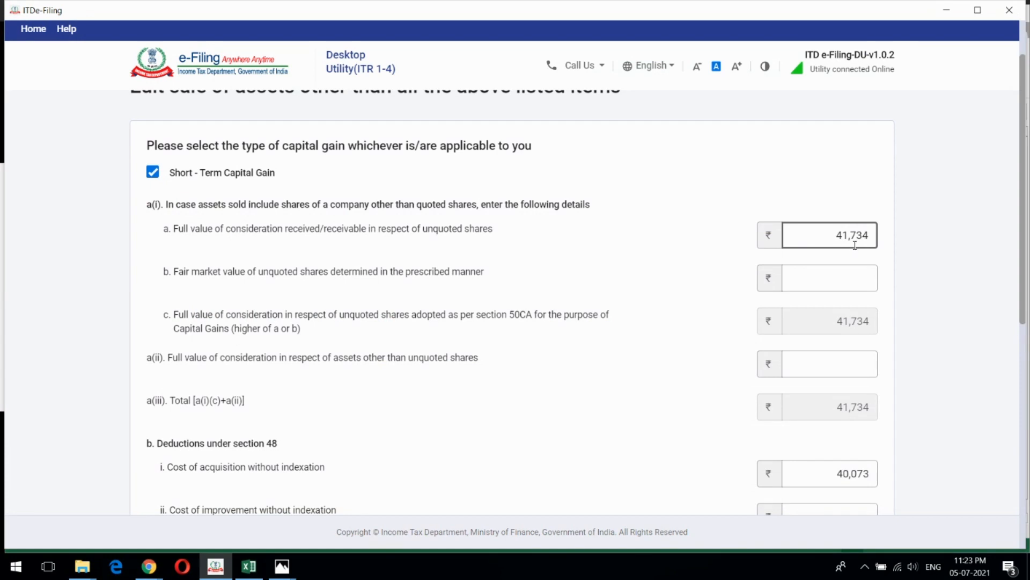
- Compare the cost of acquisition without indexation with the total purchase value on the STCG sheet in Excel, and return to ITDe-Filing
{"action": "scroll", "coordinate": [855, 244], "scroll_direction": "down", "scroll_amount": 3}
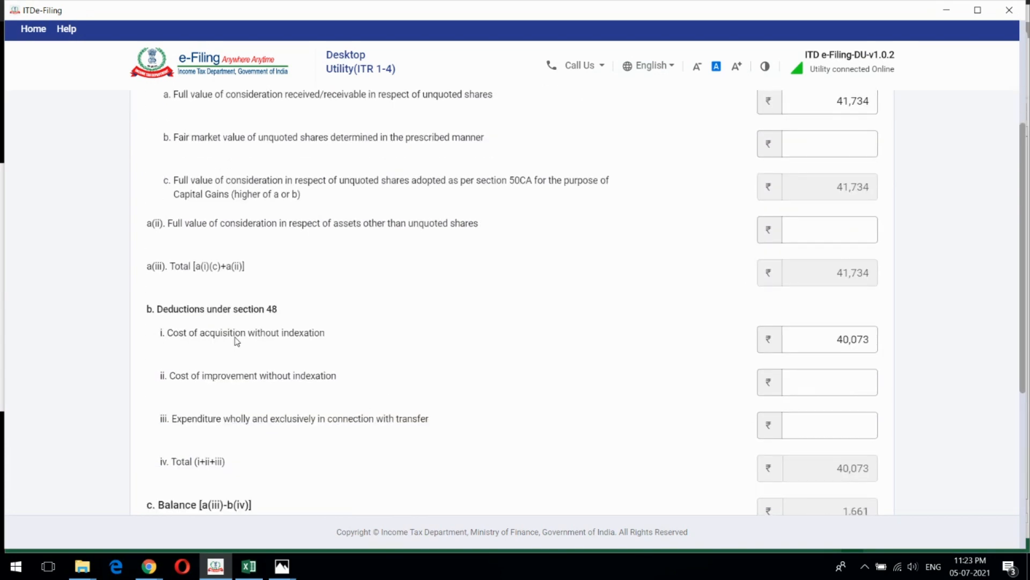
{"action": "left_click", "coordinate": [815, 339]}
{"action": "left_click", "coordinate": [892, 357]}
{"action": "left_click", "coordinate": [789, 339]}
{"action": "key", "text": "alt+Tab"}
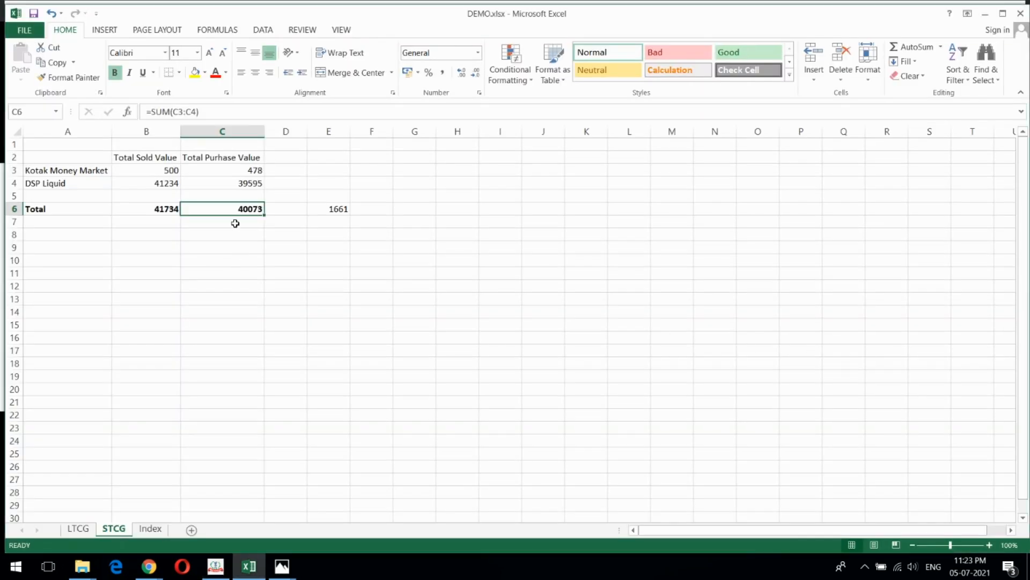
{"action": "key", "text": "alt+Tab"}
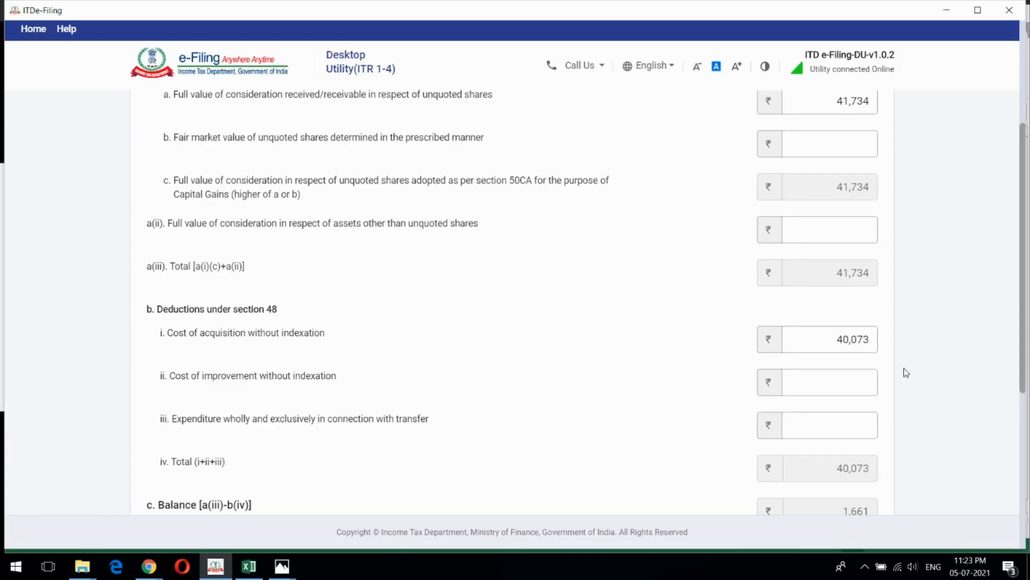
- Review the remaining deductions, balance and short-term capital gain of the entry, and save it
{"action": "scroll", "coordinate": [918, 341], "scroll_direction": "down", "scroll_amount": 2}
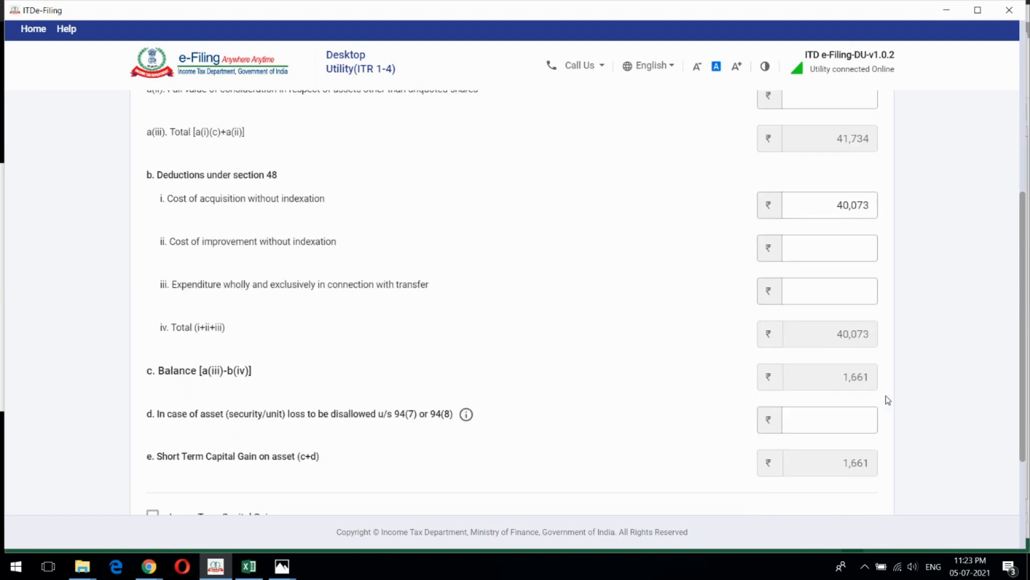
{"action": "scroll", "coordinate": [678, 419], "scroll_direction": "down", "scroll_amount": 1}
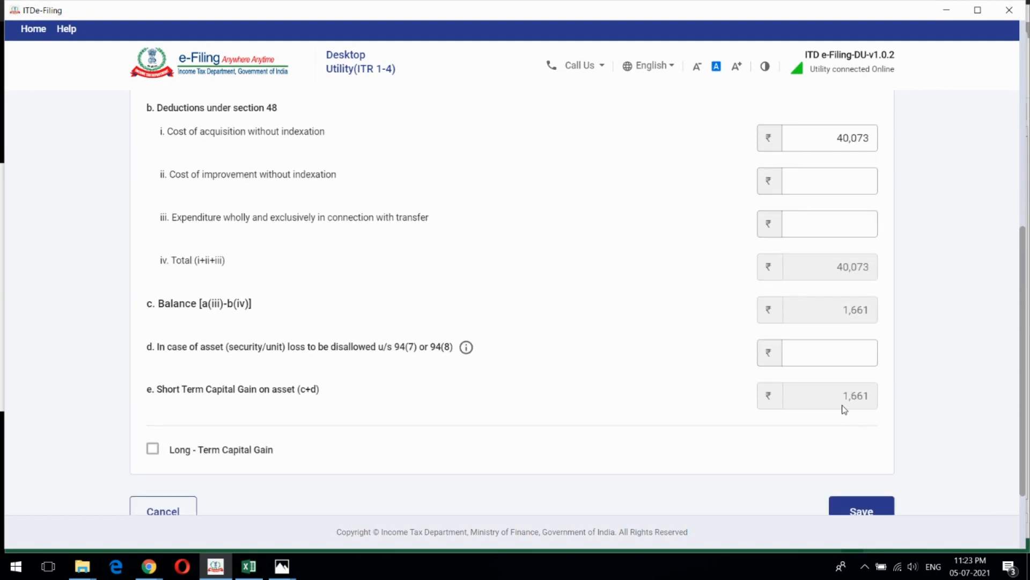
{"action": "scroll", "coordinate": [888, 407], "scroll_direction": "down", "scroll_amount": 1}
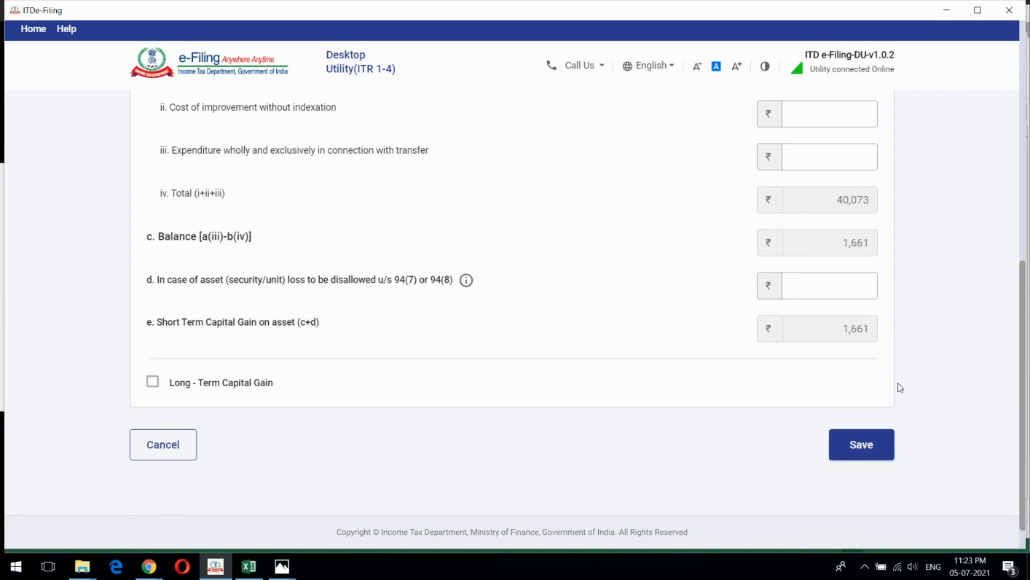
{"action": "scroll", "coordinate": [887, 399], "scroll_direction": "up", "scroll_amount": 1}
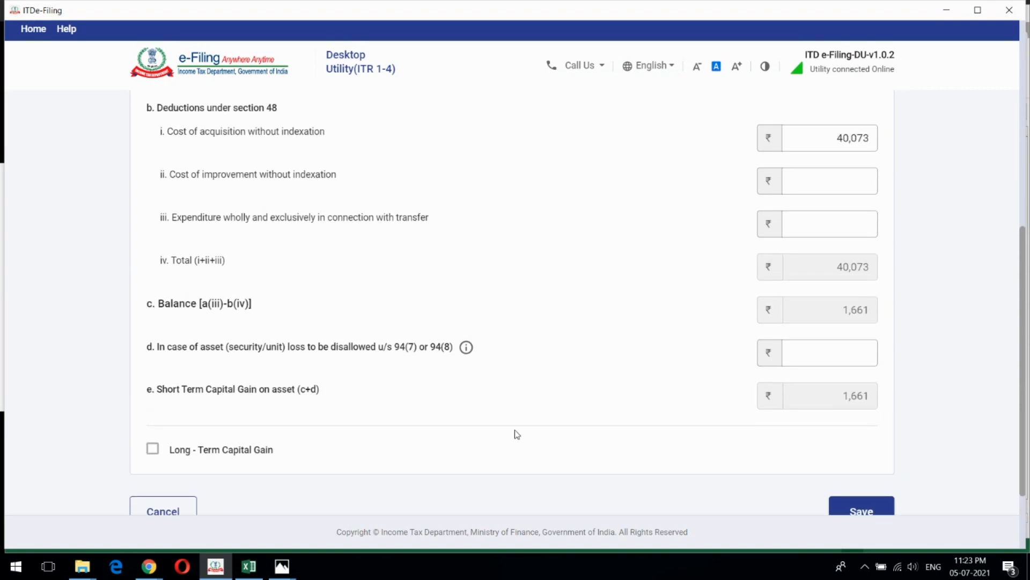
{"action": "scroll", "coordinate": [769, 369], "scroll_direction": "up", "scroll_amount": 6}
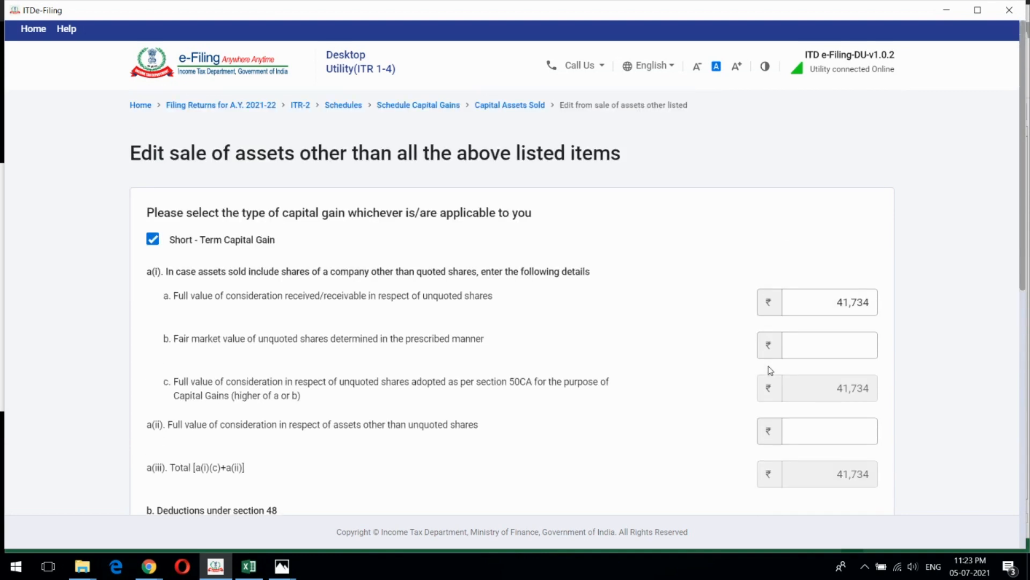
{"action": "scroll", "coordinate": [770, 370], "scroll_direction": "down", "scroll_amount": 6}
{"action": "left_click", "coordinate": [856, 446]}
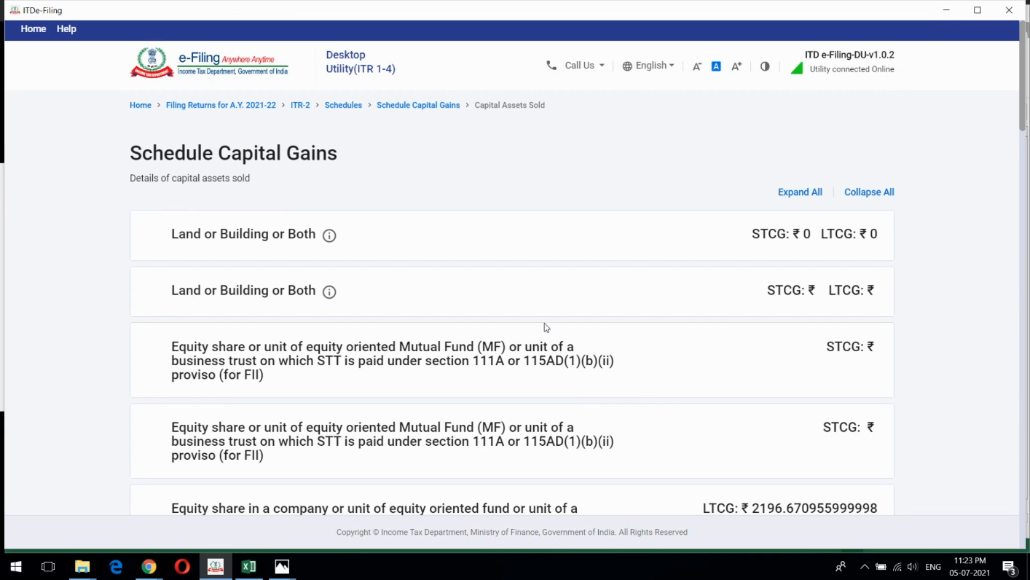
- Open Schedule 112A from the section 112A equity share item and review its listed share and unit entries
{"action": "scroll", "coordinate": [547, 327], "scroll_direction": "down", "scroll_amount": 5}
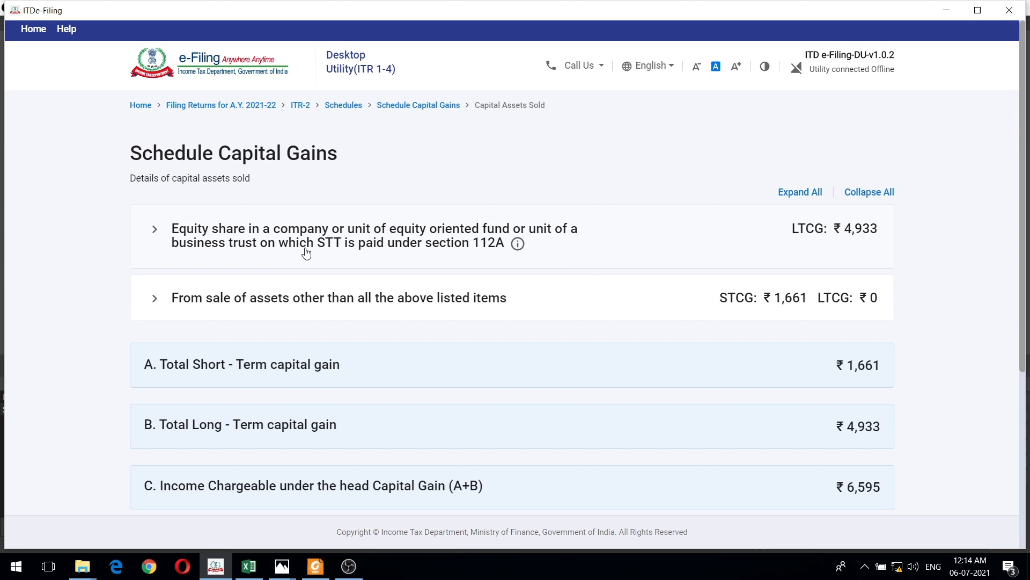
{"action": "left_click", "coordinate": [395, 239]}
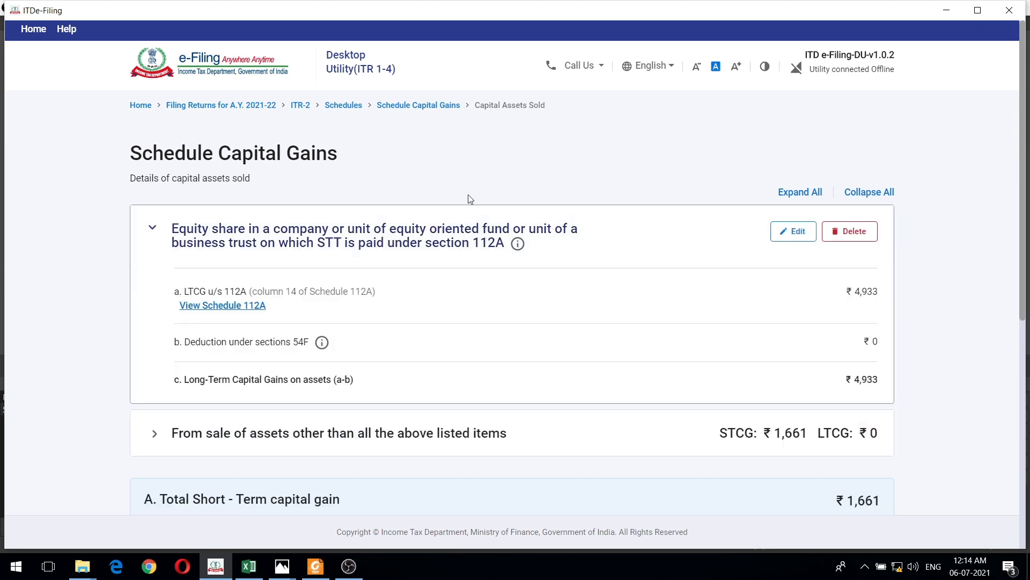
{"action": "left_click", "coordinate": [212, 306]}
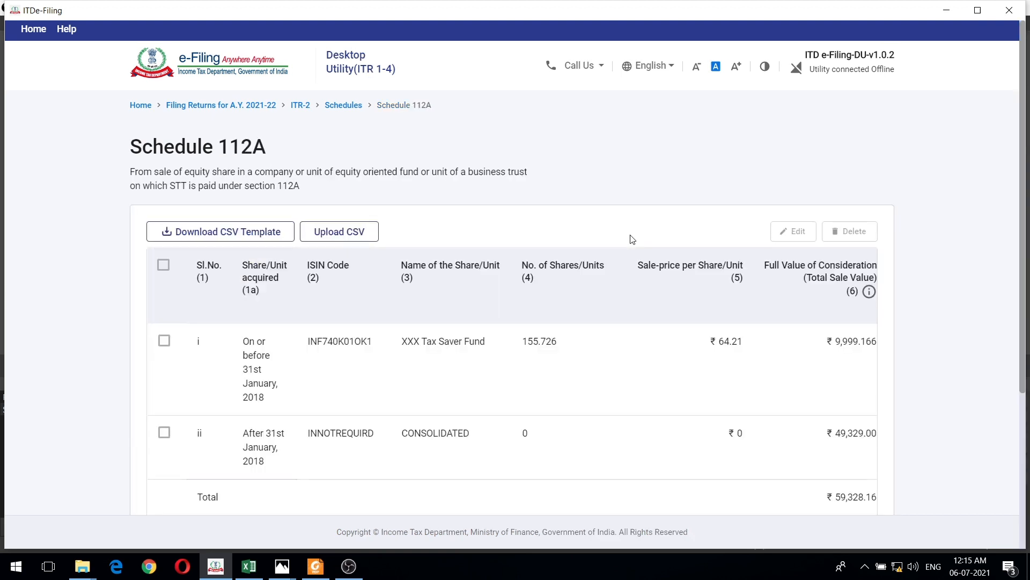
{"action": "scroll", "coordinate": [692, 234], "scroll_direction": "down", "scroll_amount": 2}
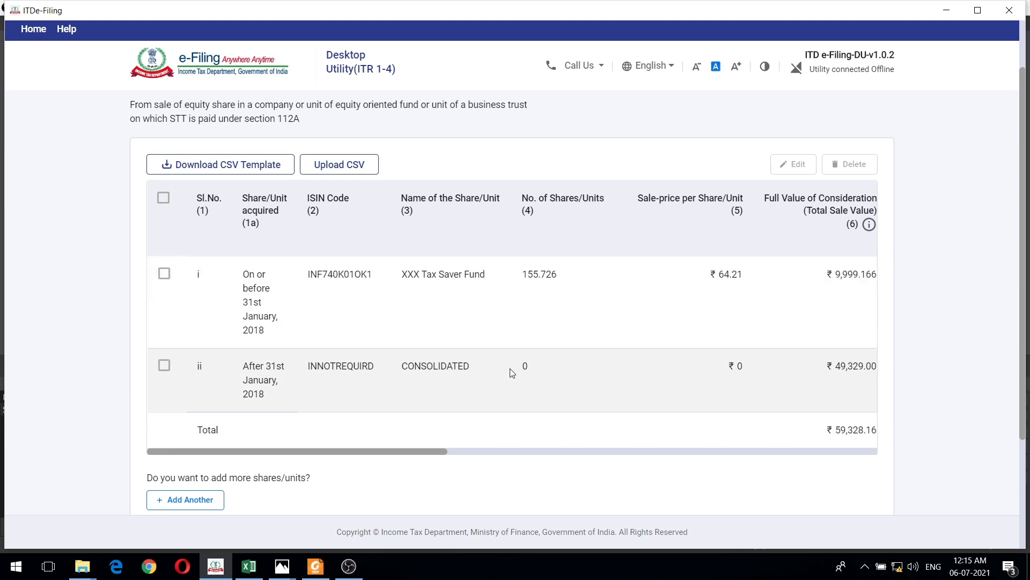
{"action": "scroll", "coordinate": [513, 370], "scroll_direction": "up", "scroll_amount": 2}
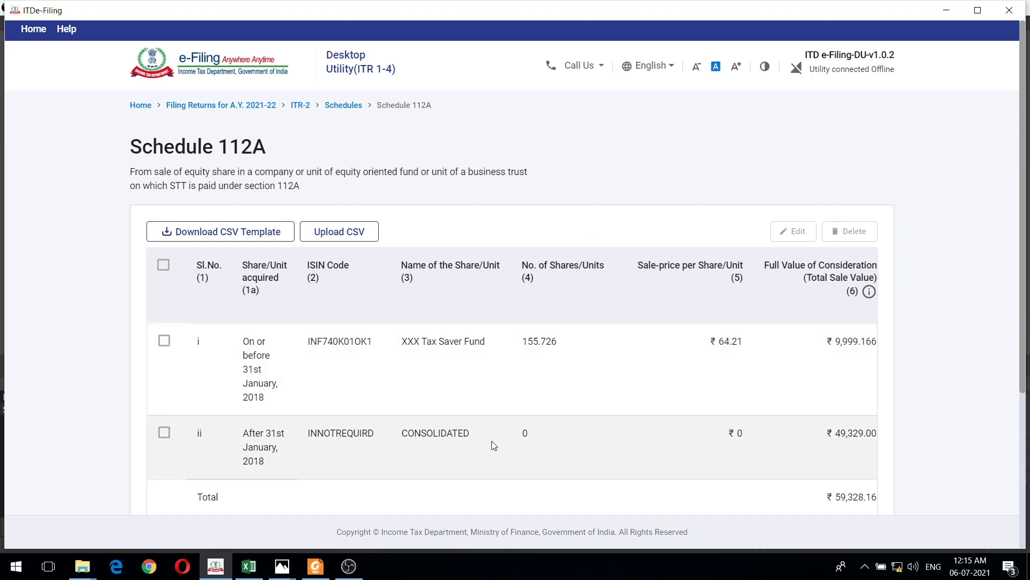
- Switch to STCG_Schemelevel.JPG in Photos, tick the Grandfathered Value heading in red pen and underline the three schemes' long-term gains without indexation
{"action": "left_click", "coordinate": [282, 567]}
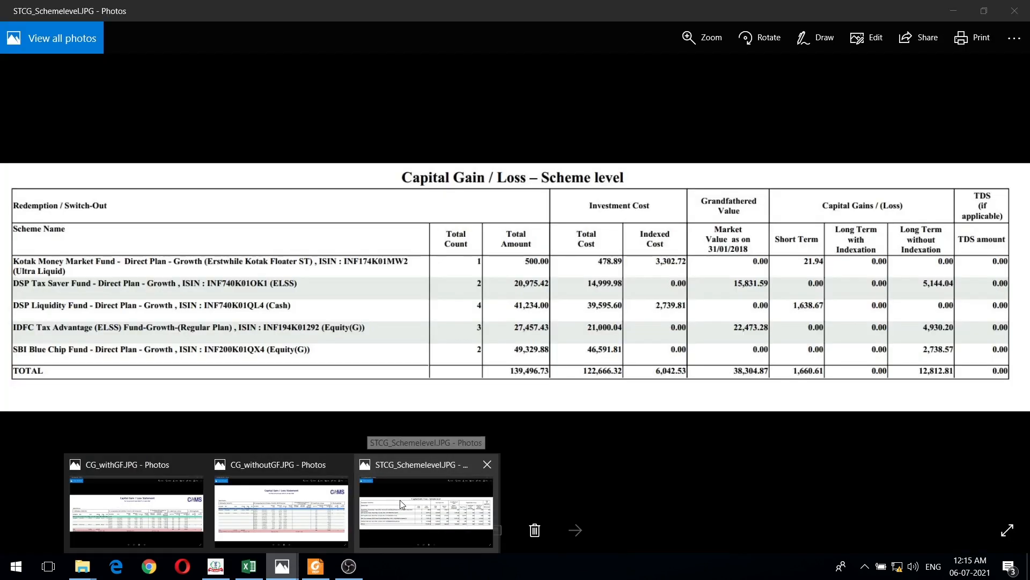
{"action": "left_click", "coordinate": [400, 500]}
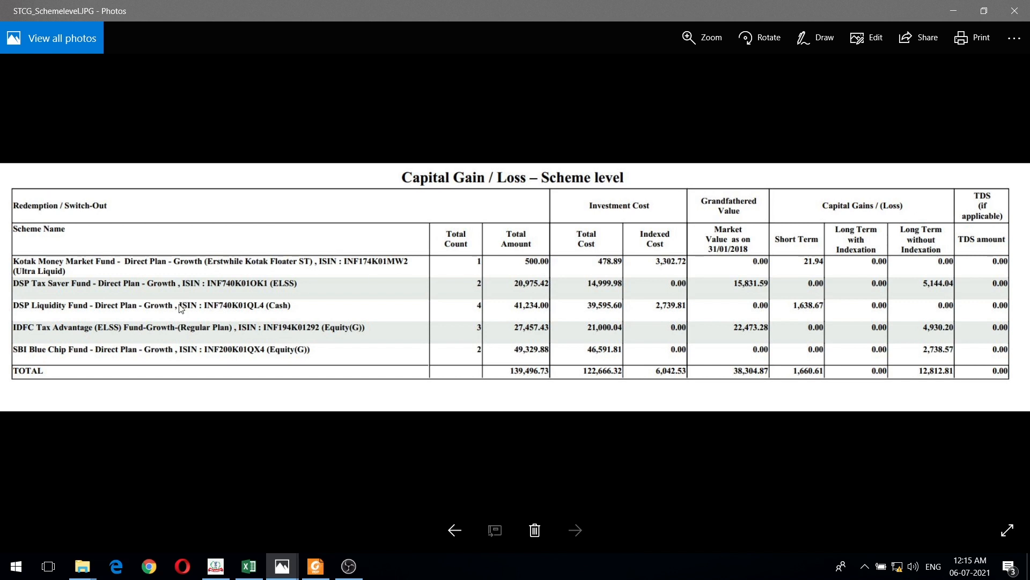
{"action": "left_click", "coordinate": [816, 38]}
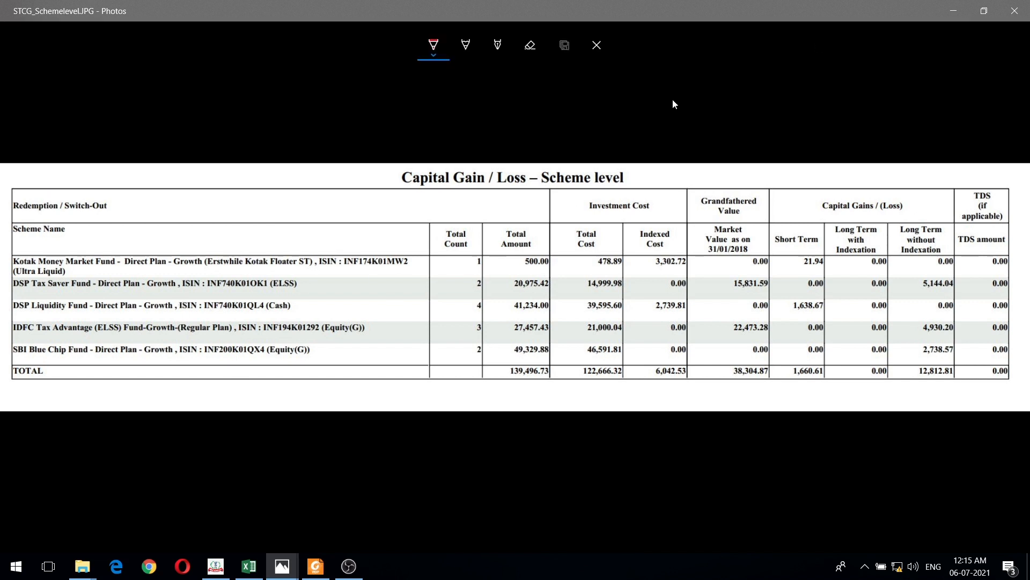
{"action": "left_click", "coordinate": [434, 54]}
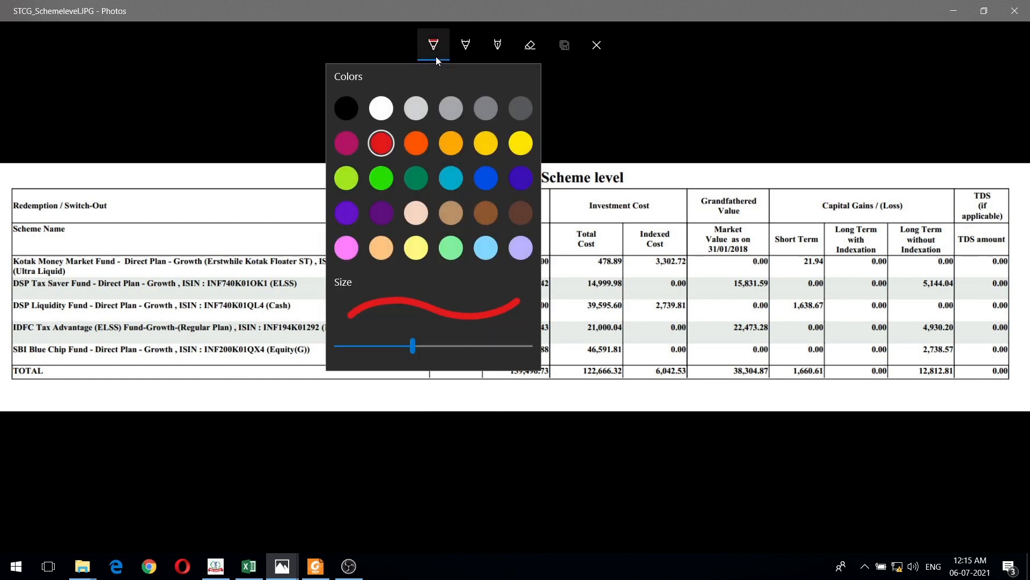
{"action": "left_click", "coordinate": [435, 54]}
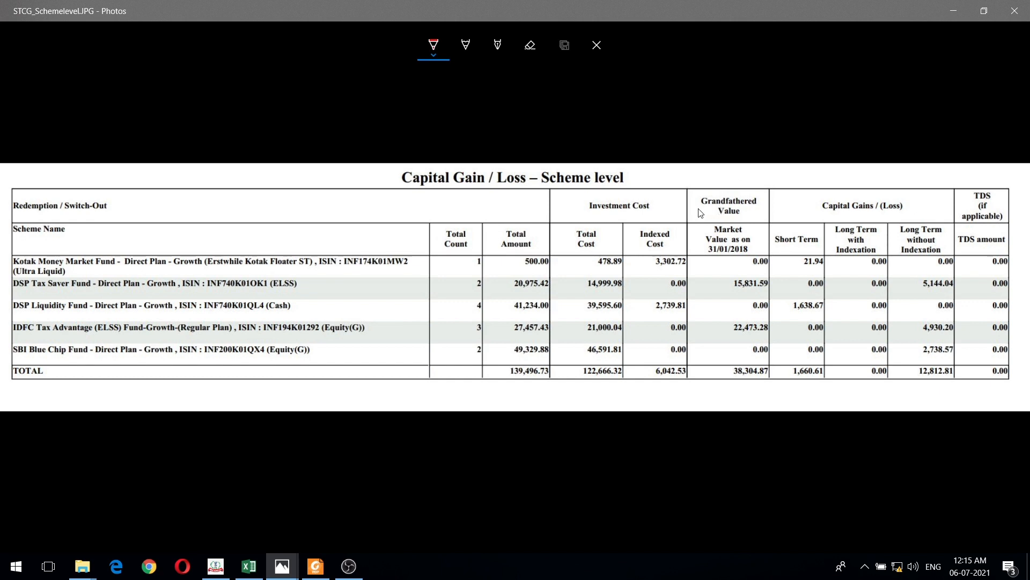
{"action": "mouse_move", "coordinate": [685, 203]}
{"action": "left_mouse_down"}
{"action": "mouse_move", "coordinate": [697, 210]}
{"action": "mouse_move", "coordinate": [724, 173]}
{"action": "left_mouse_up"}
{"action": "left_click_drag", "start_coordinate": [920, 294], "coordinate": [953, 294]}
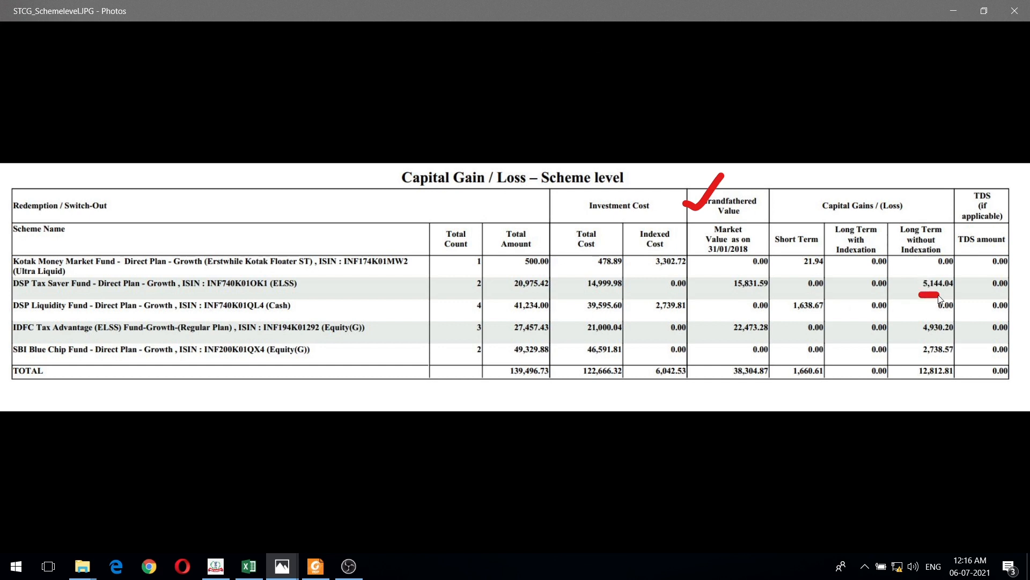
{"action": "mouse_move", "coordinate": [921, 337]}
{"action": "left_mouse_down"}
{"action": "mouse_move", "coordinate": [956, 337]}
{"action": "mouse_move", "coordinate": [941, 355]}
{"action": "mouse_move", "coordinate": [960, 356]}
{"action": "left_mouse_up"}
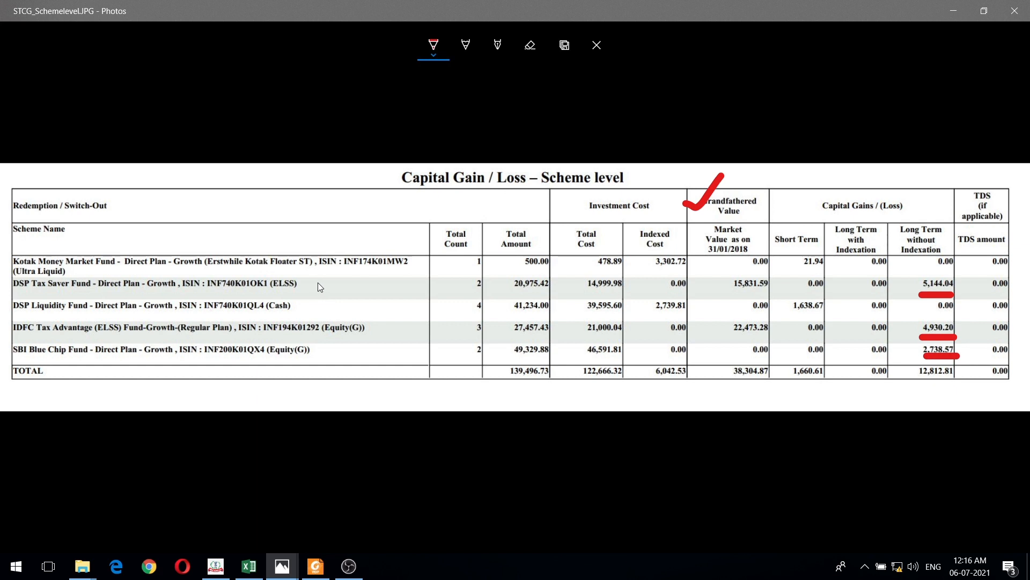
- Draw red ticks beside the DSP Tax Saver, IDFC Tax Advantage and SBI Blue Chip scheme names
{"action": "left_click_drag", "start_coordinate": [309, 284], "coordinate": [343, 277]}
{"action": "left_click_drag", "start_coordinate": [377, 330], "coordinate": [405, 316]}
{"action": "left_click_drag", "start_coordinate": [316, 350], "coordinate": [349, 340]}
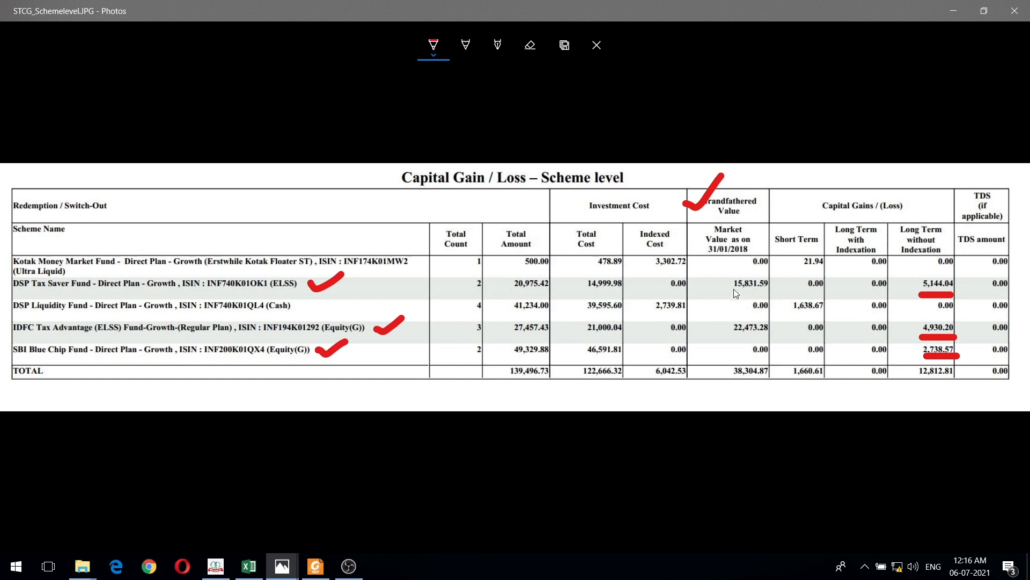
- Underline the 31/01/2018 market values of DSP Tax Saver and IDFC Tax Advantage, and add a second tick beside both scheme names
{"action": "left_click_drag", "start_coordinate": [733, 293], "coordinate": [769, 292]}
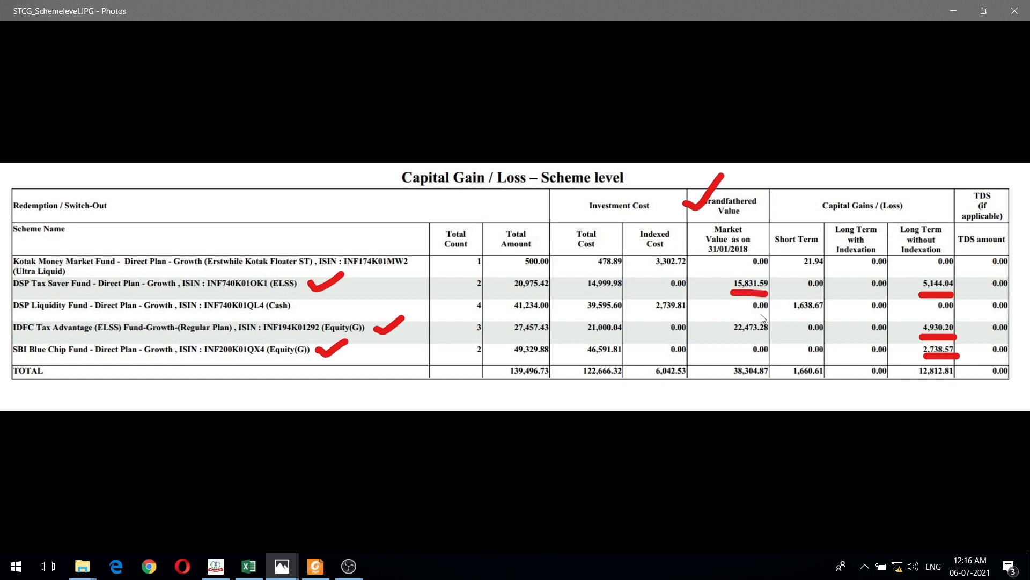
{"action": "left_click_drag", "start_coordinate": [731, 336], "coordinate": [767, 335]}
{"action": "mouse_move", "coordinate": [320, 279]}
{"action": "left_mouse_down"}
{"action": "mouse_move", "coordinate": [338, 293]}
{"action": "mouse_move", "coordinate": [365, 279]}
{"action": "left_mouse_up"}
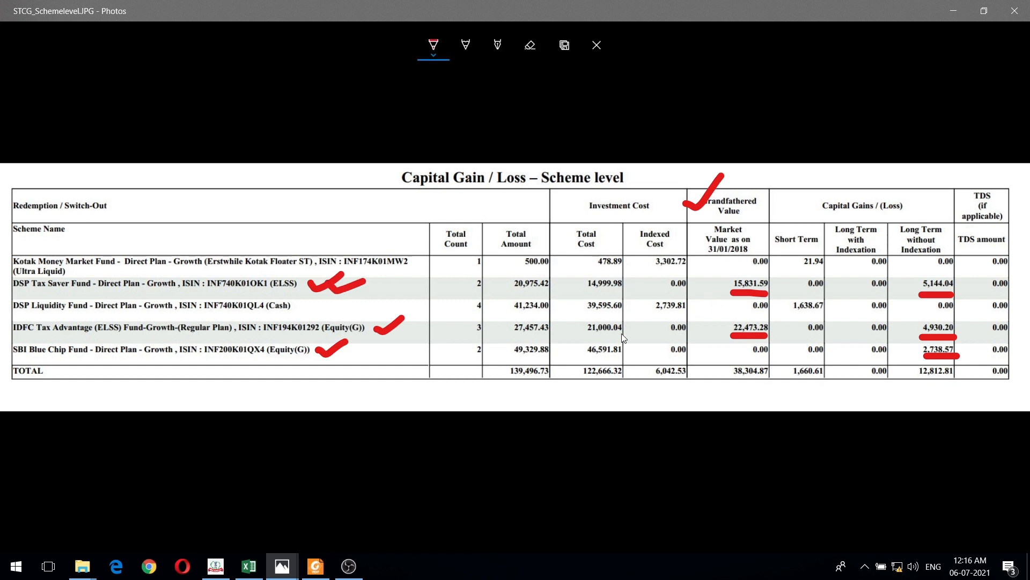
{"action": "left_click_drag", "start_coordinate": [390, 328], "coordinate": [417, 322]}
- View the CG_withGF.JPG statement in Photos, and switch to ITDe-Filing to open the XXX Tax Saver Fund entry of Schedule 112A for editing
{"action": "left_click", "coordinate": [283, 566]}
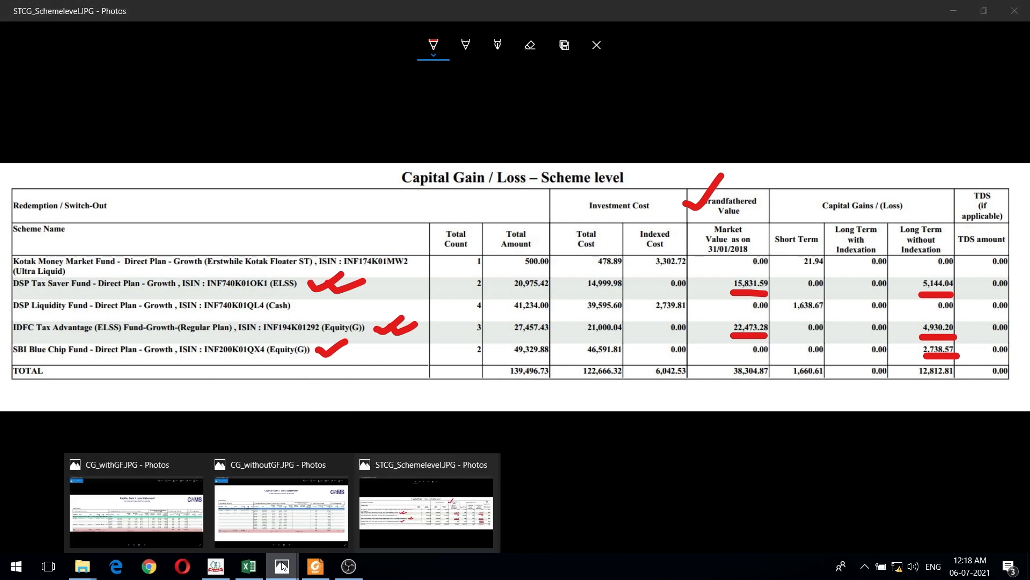
{"action": "left_click", "coordinate": [170, 501]}
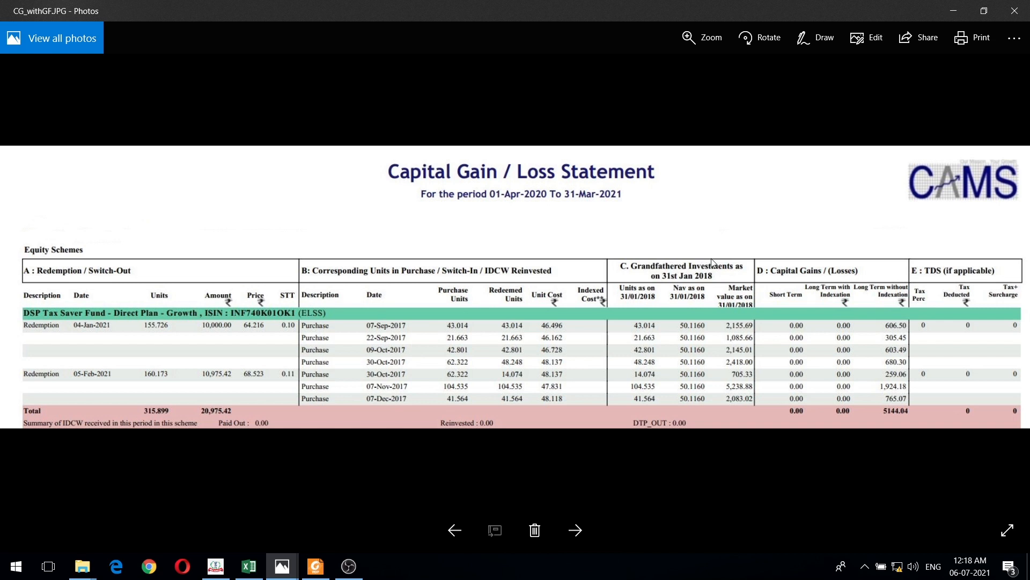
{"action": "left_click", "coordinate": [215, 566]}
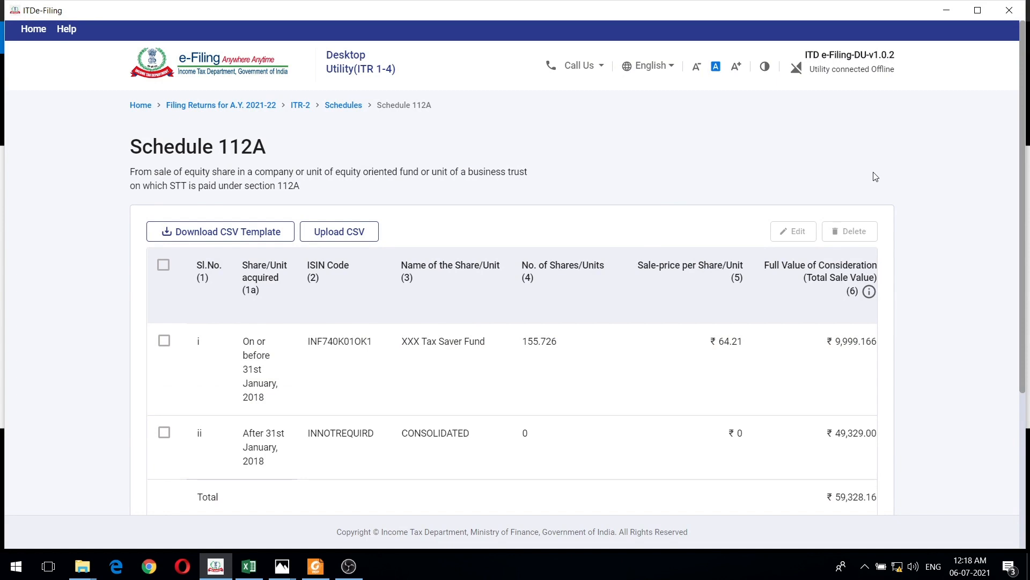
{"action": "scroll", "coordinate": [901, 184], "scroll_direction": "down", "scroll_amount": 1}
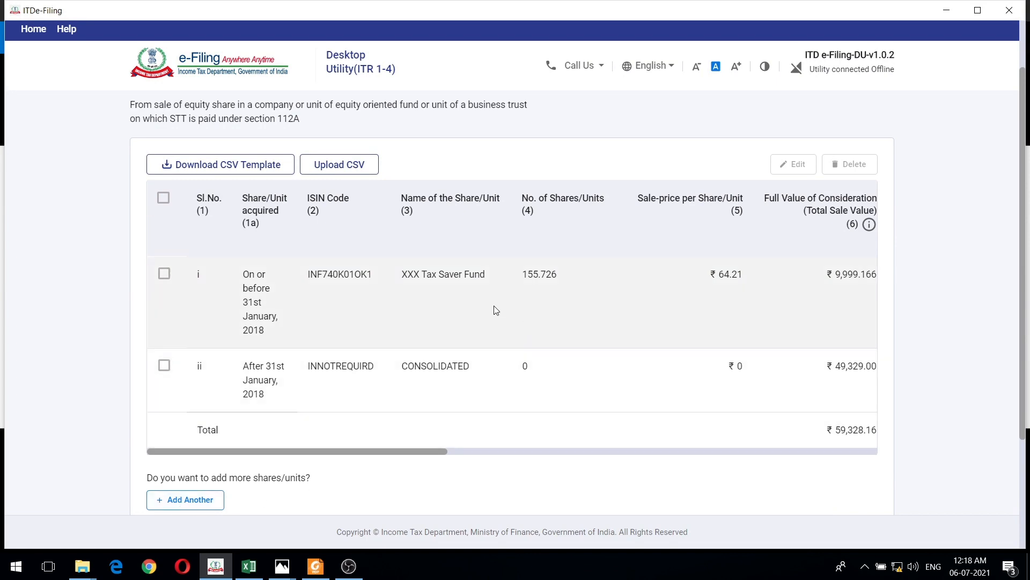
{"action": "scroll", "coordinate": [397, 368], "scroll_direction": "up", "scroll_amount": 2}
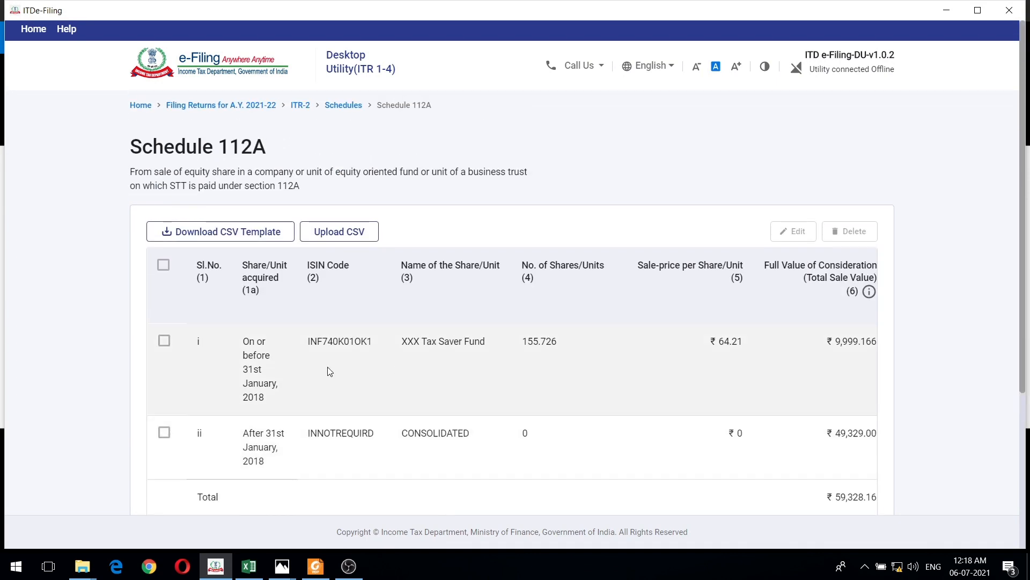
{"action": "left_click", "coordinate": [160, 346]}
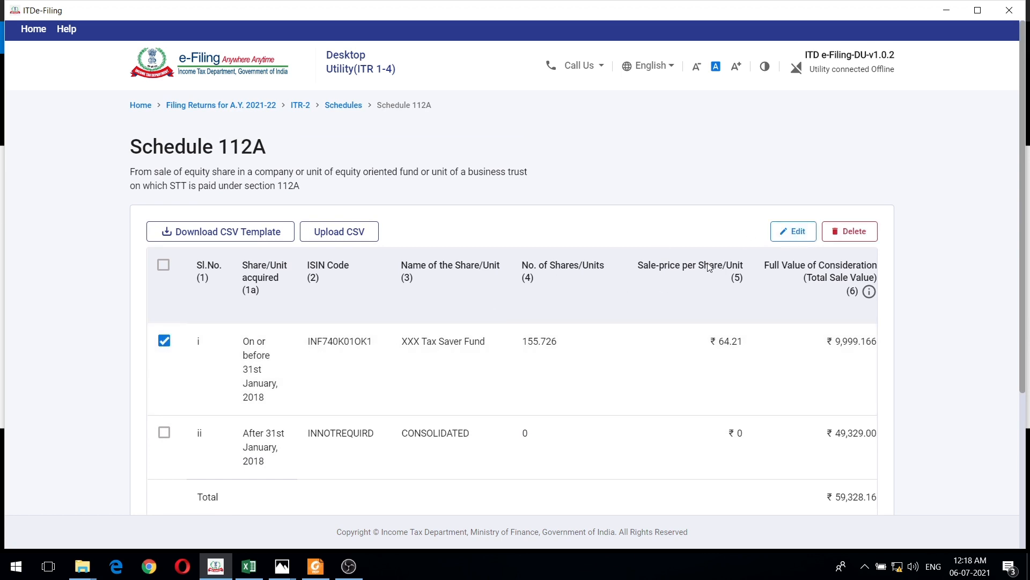
{"action": "left_click", "coordinate": [789, 239]}
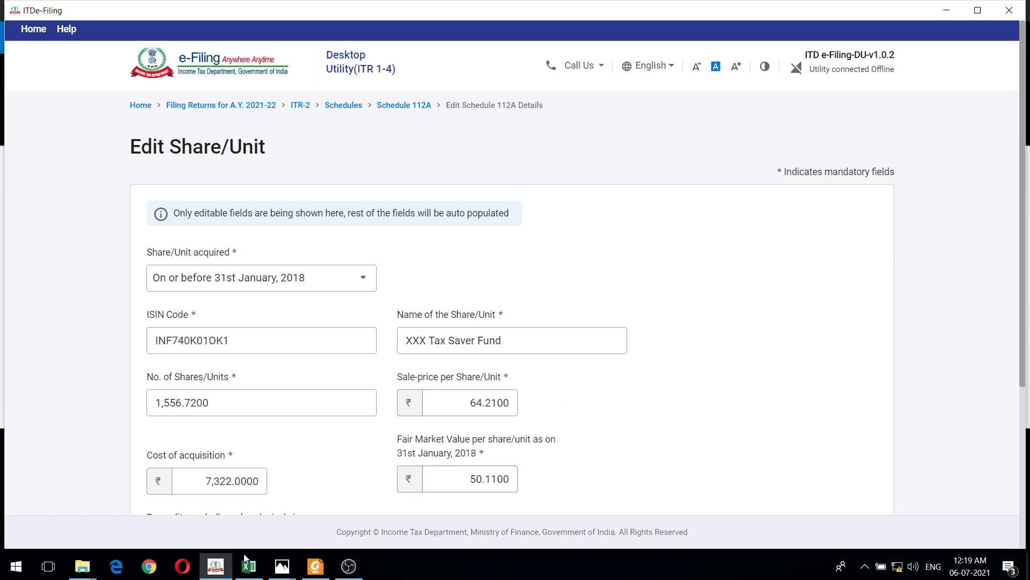
- Compare the XXX Tax Saver Fund entry's units, prices and cost of acquisition with CG_withGF.JPG in Photos and the cost calculation in DEMO.xlsx
{"action": "mouse_move", "coordinate": [283, 563]}
{"action": "left_click", "coordinate": [135, 507]}
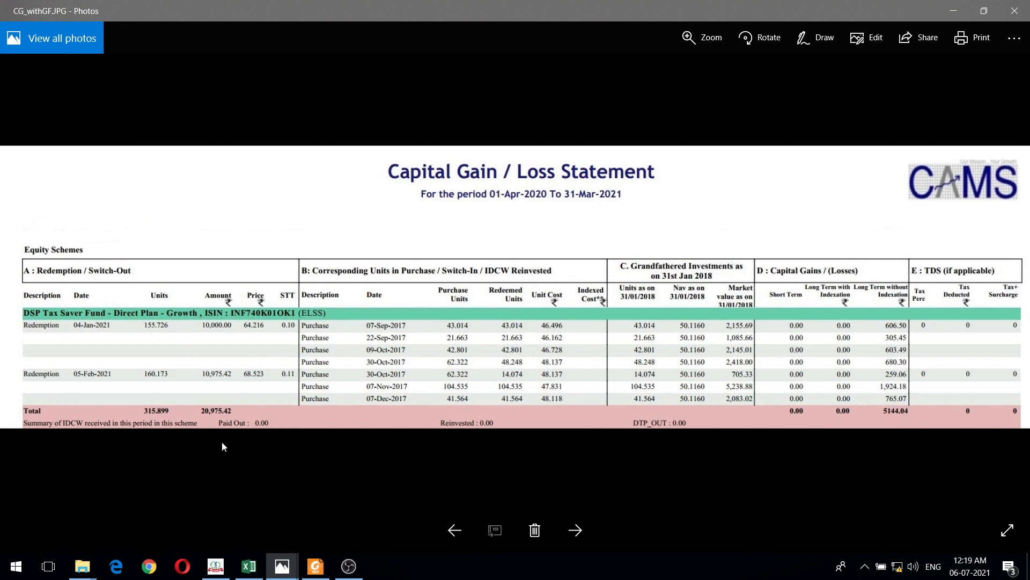
{"action": "left_click", "coordinate": [216, 566]}
{"action": "scroll", "coordinate": [630, 318], "scroll_direction": "down", "scroll_amount": 3}
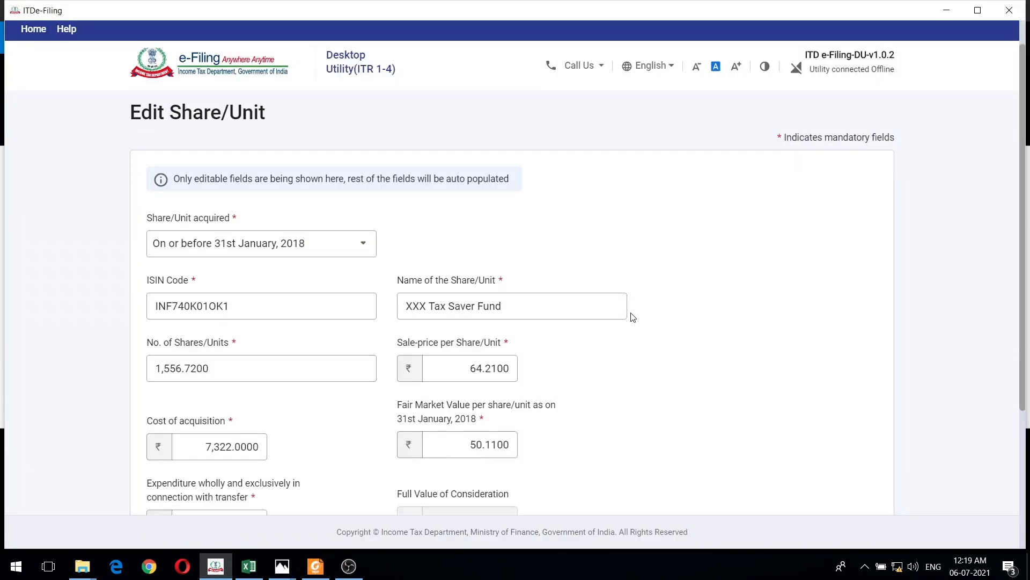
{"action": "left_click", "coordinate": [249, 566]}
{"action": "mouse_move", "coordinate": [294, 520]}
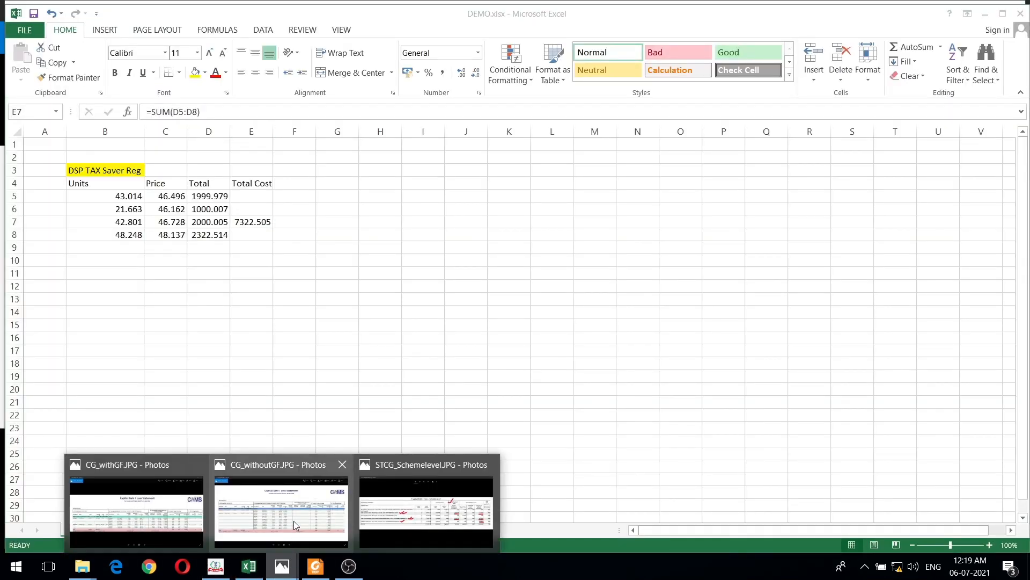
{"action": "left_click", "coordinate": [153, 512]}
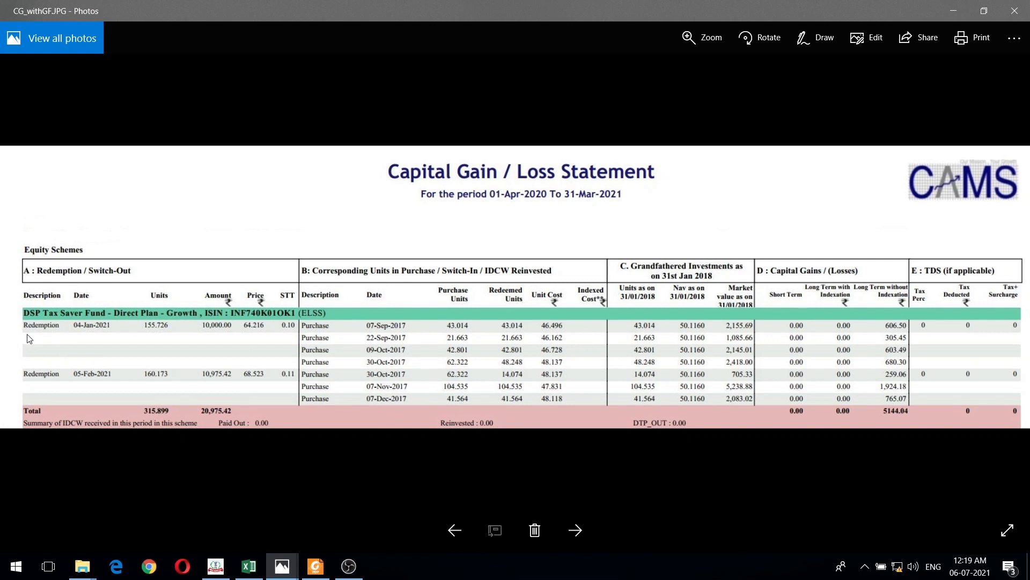
- Underline the 04-Jan-2021 and 05-Feb-2021 DSP Tax Saver redemptions in red on the CAMS statement
{"action": "left_click", "coordinate": [811, 41]}
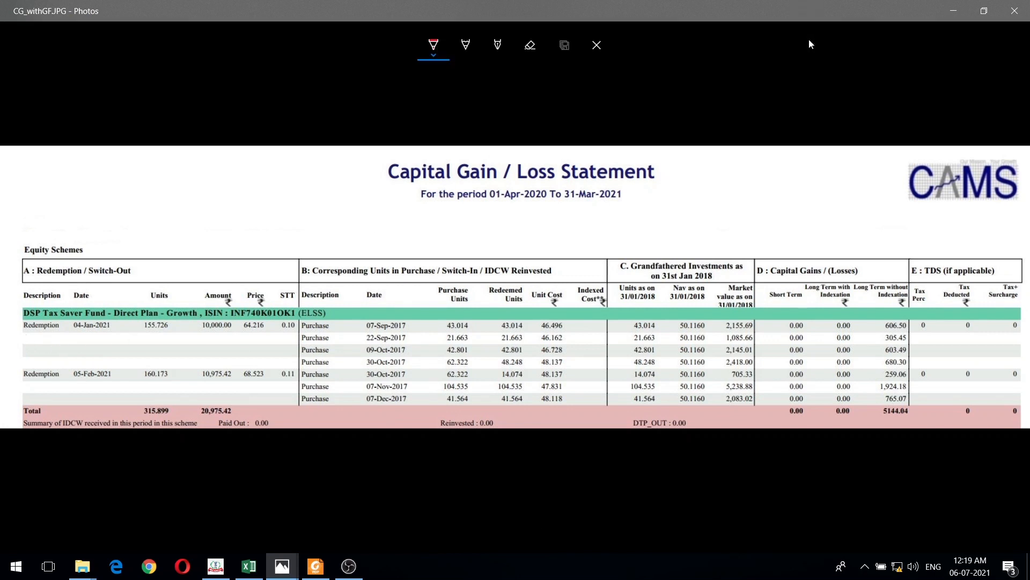
{"action": "left_click", "coordinate": [434, 46]}
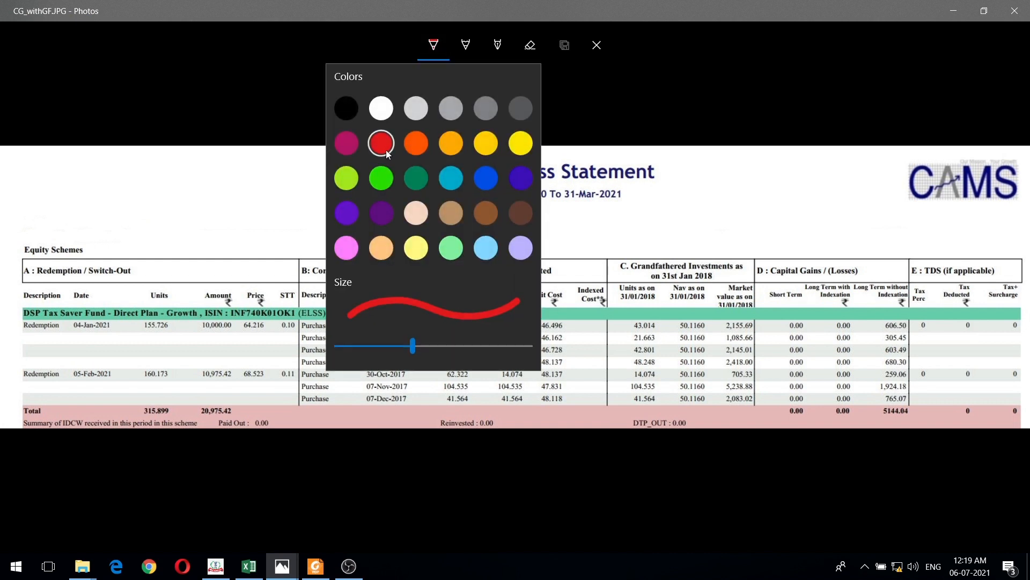
{"action": "left_click", "coordinate": [263, 206]}
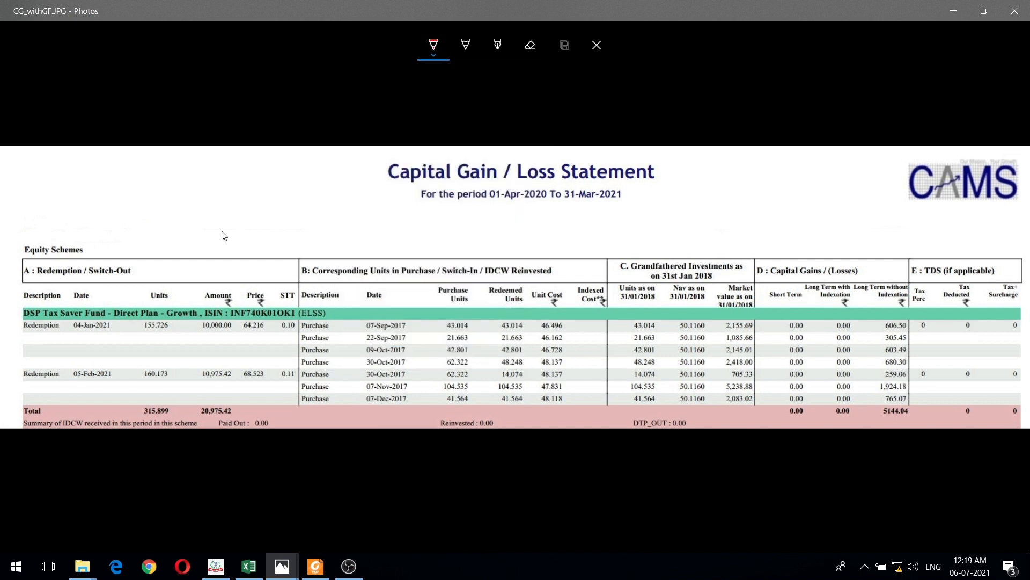
{"action": "left_click_drag", "start_coordinate": [16, 336], "coordinate": [105, 336]}
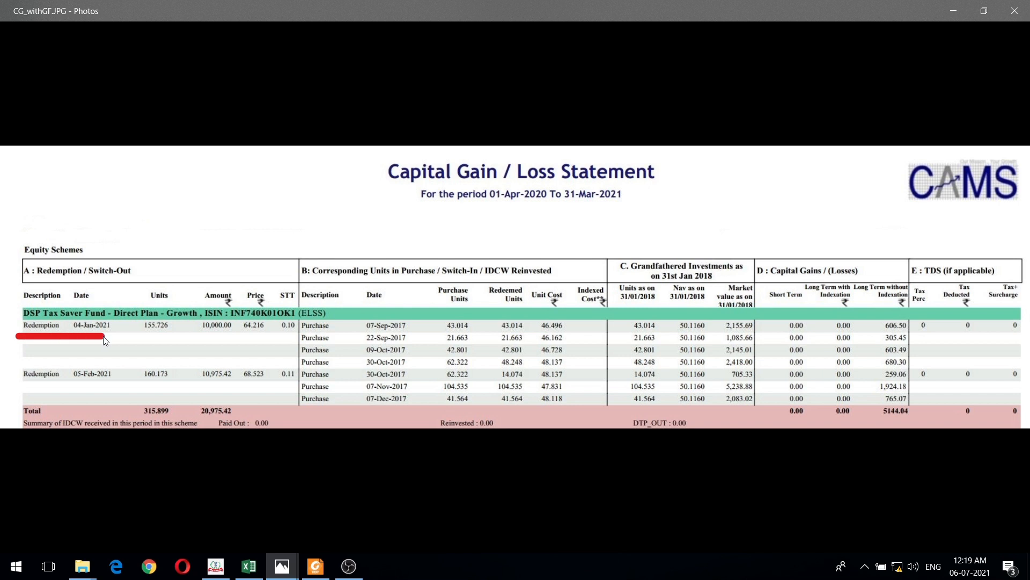
{"action": "left_click_drag", "start_coordinate": [22, 387], "coordinate": [120, 386]}
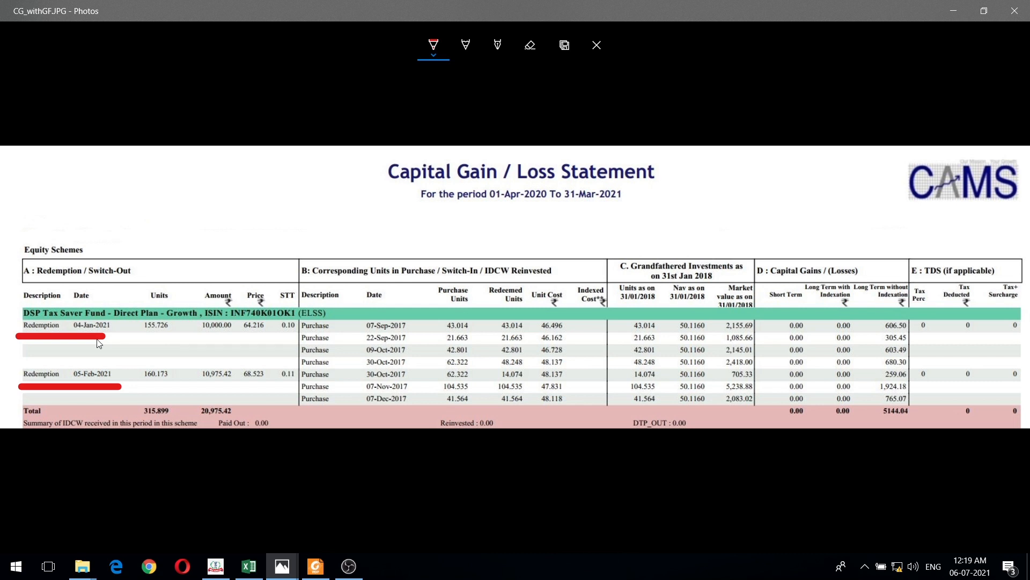
- Switch to ITDe-Filing, return to the Schedule 112A list and reopen the XXX Tax Saver Fund entry for editing
{"action": "left_click", "coordinate": [215, 566]}
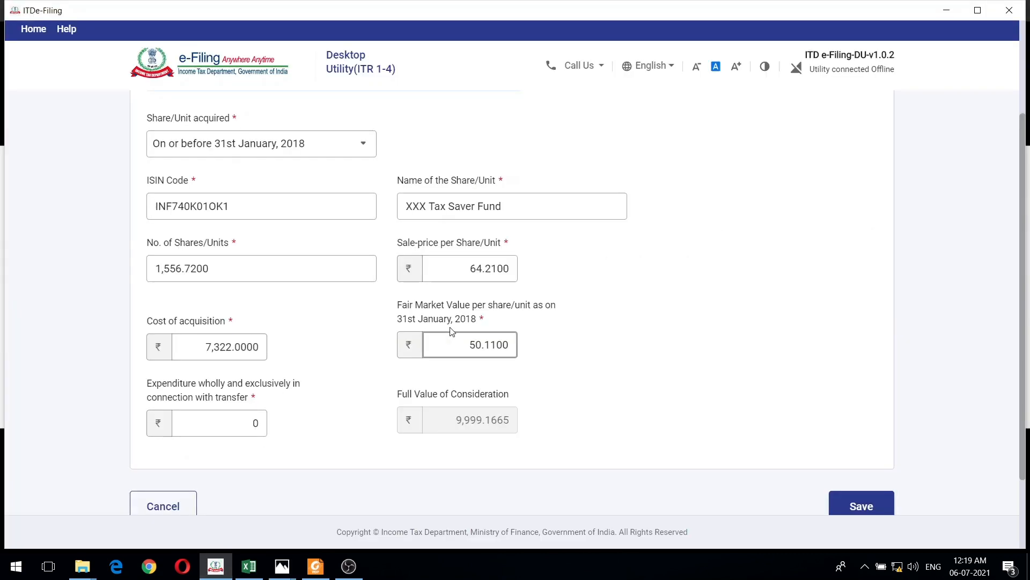
{"action": "scroll", "coordinate": [602, 315], "scroll_direction": "up", "scroll_amount": 3}
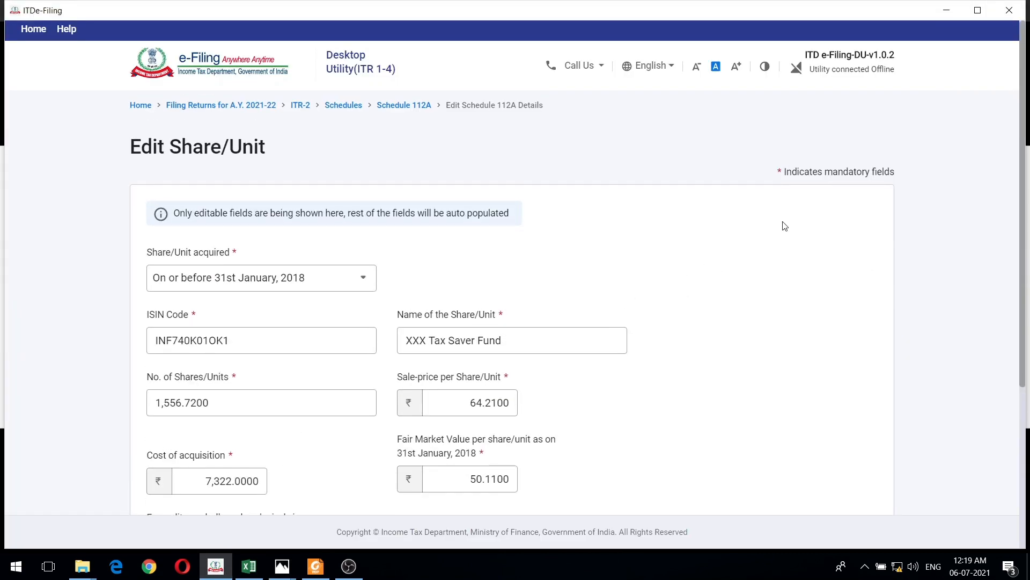
{"action": "left_click", "coordinate": [408, 105]}
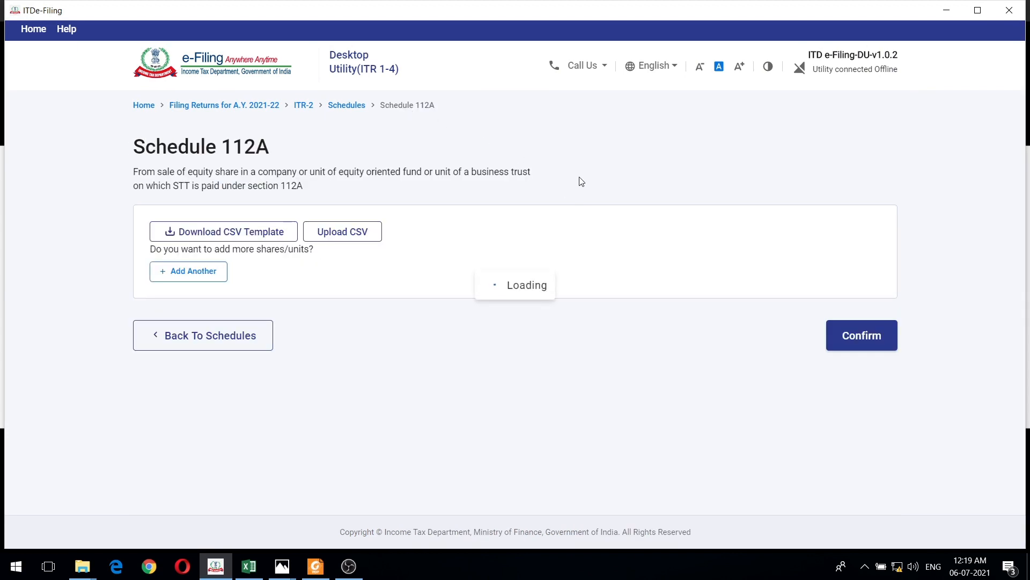
{"action": "scroll", "coordinate": [514, 277], "scroll_direction": "down", "scroll_amount": 2}
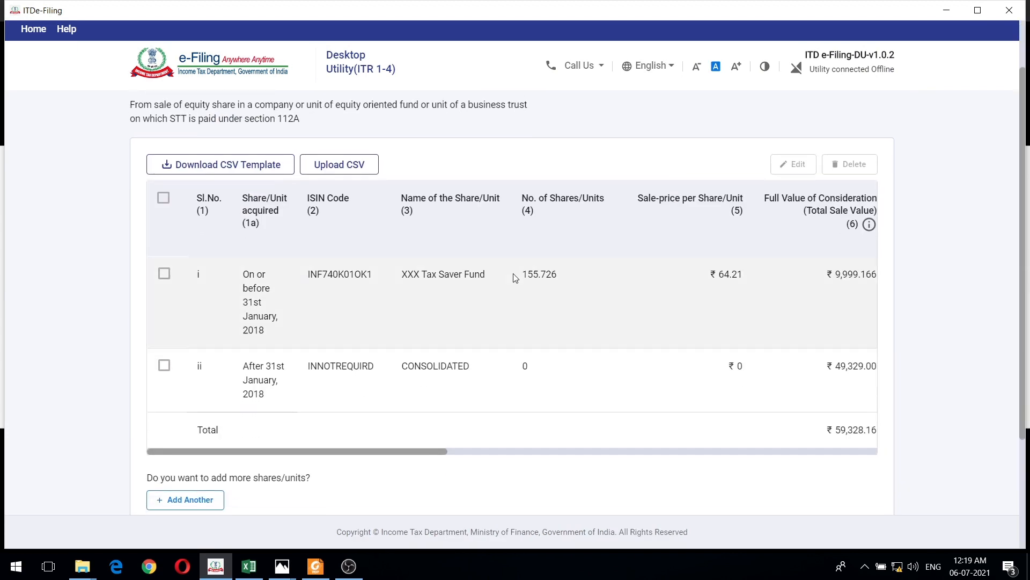
{"action": "left_click", "coordinate": [164, 274]}
{"action": "left_click", "coordinate": [798, 163]}
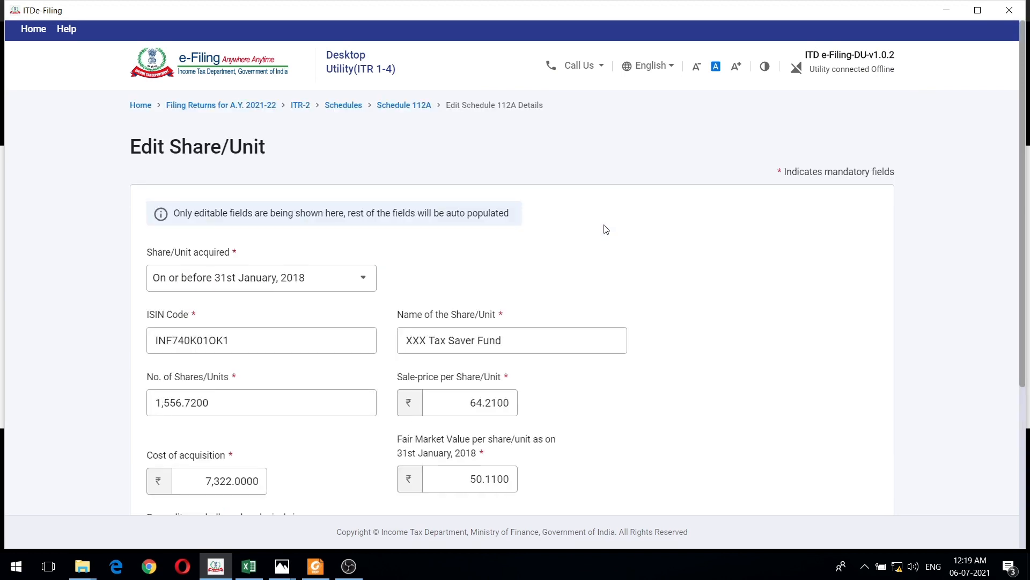
- Check the redeemed units on the CAMS statement in Photos and set the entry's number of shares/units to 155.726 in ITDe-Filing
{"action": "key", "text": "alt+Tab"}
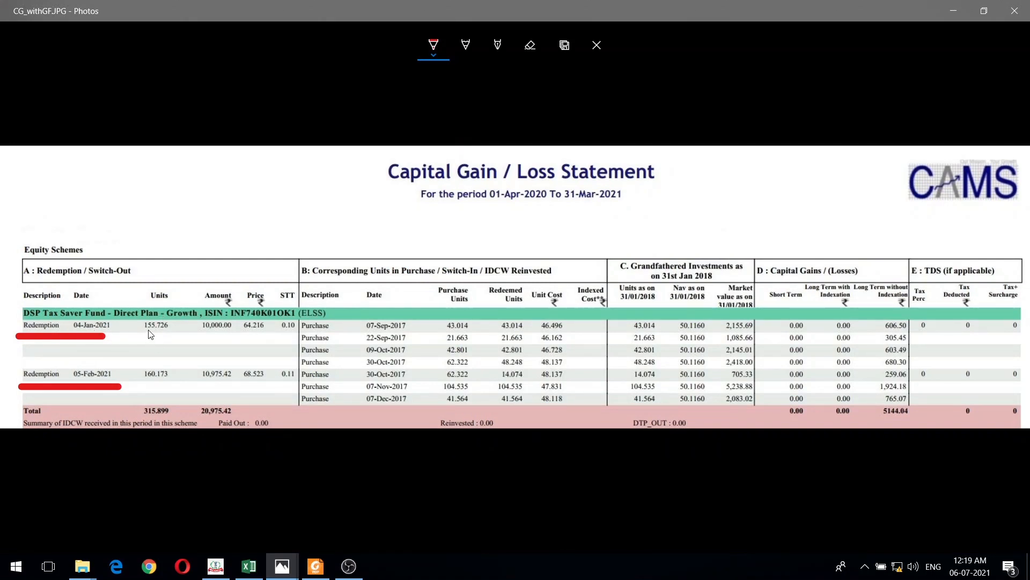
{"action": "key", "text": "alt+Tab"}
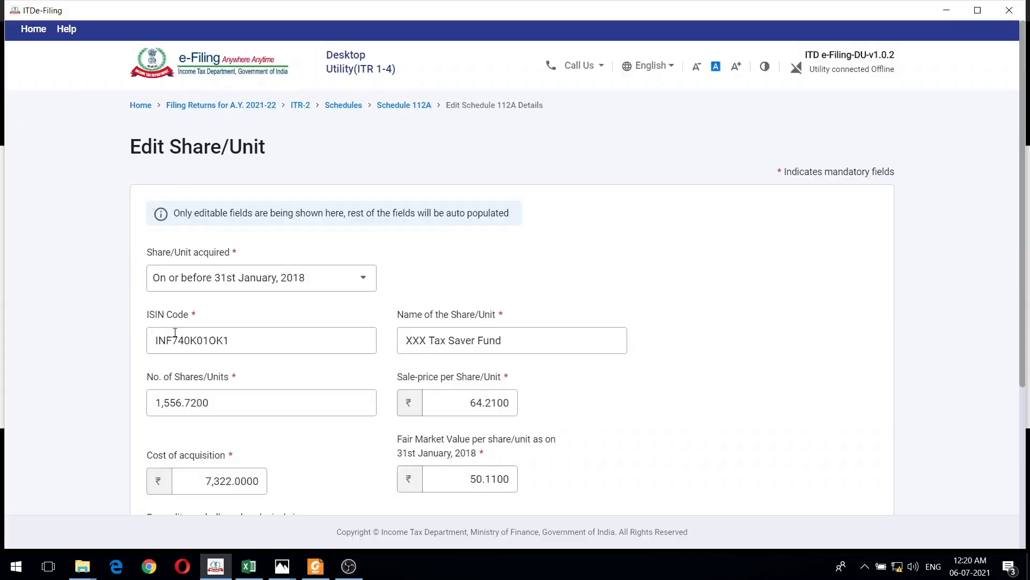
{"action": "scroll", "coordinate": [716, 239], "scroll_direction": "down", "scroll_amount": 1}
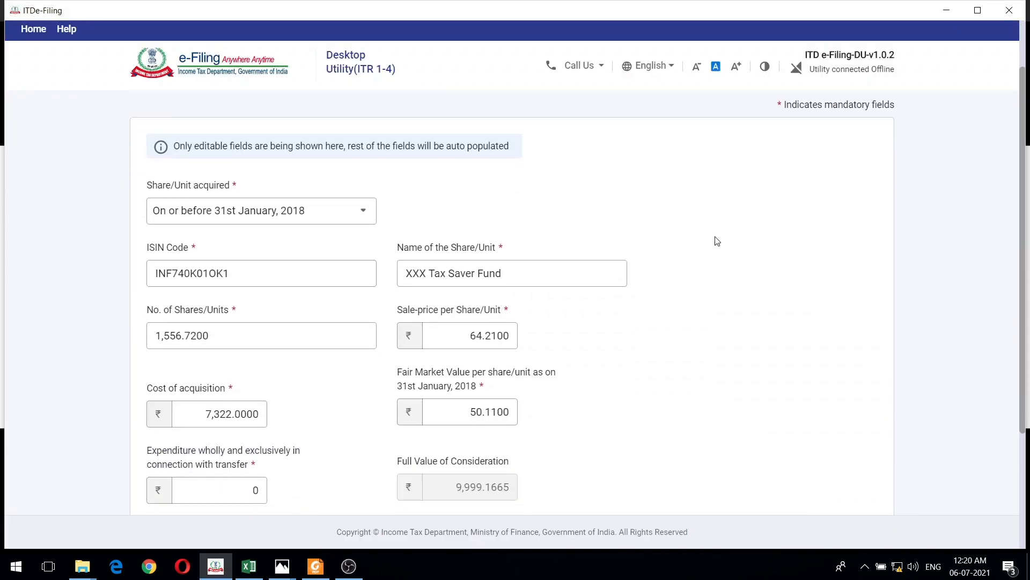
{"action": "double_click", "coordinate": [158, 336]}
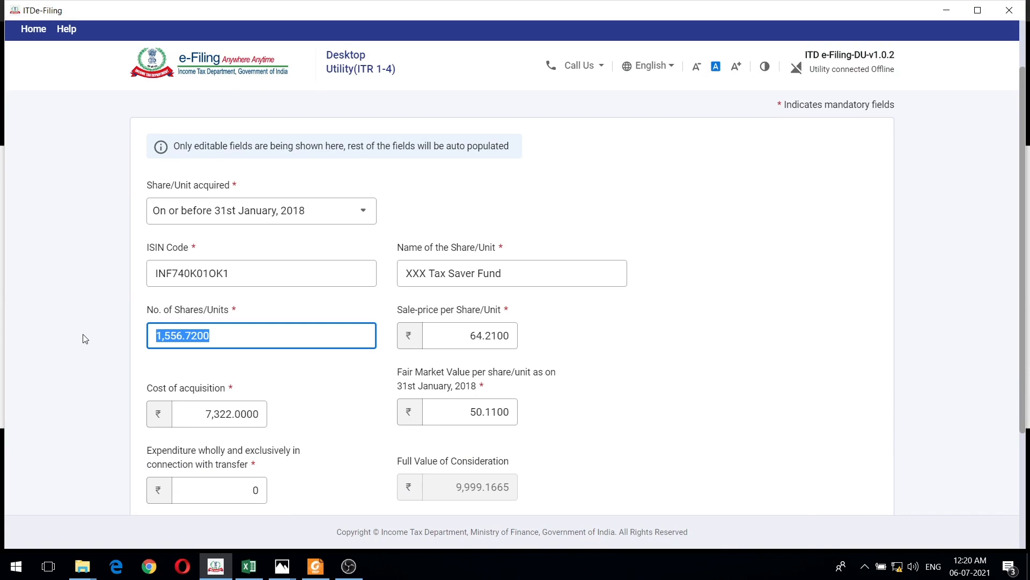
{"action": "type", "text": "155"}
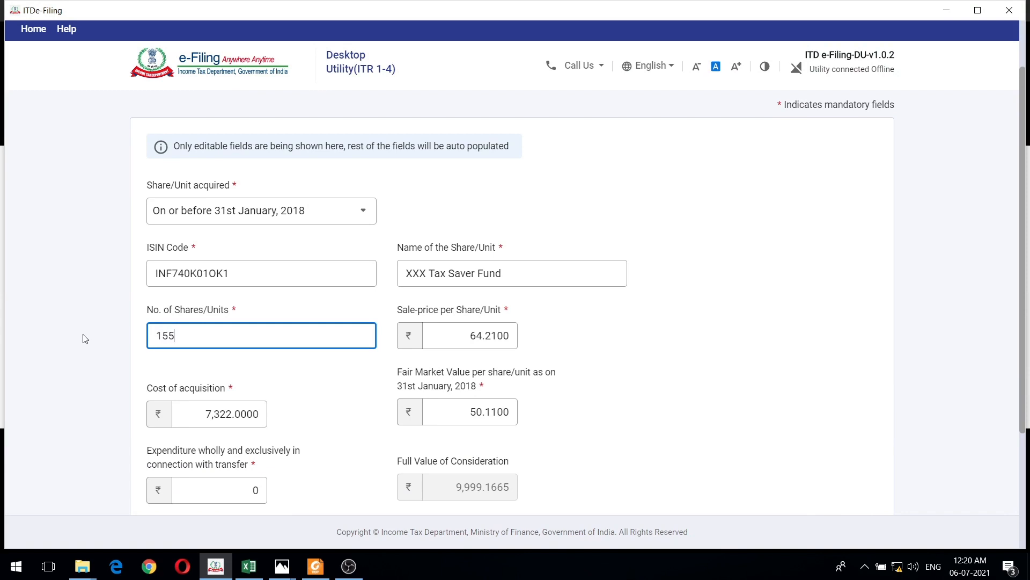
{"action": "type", "text": ".726"}
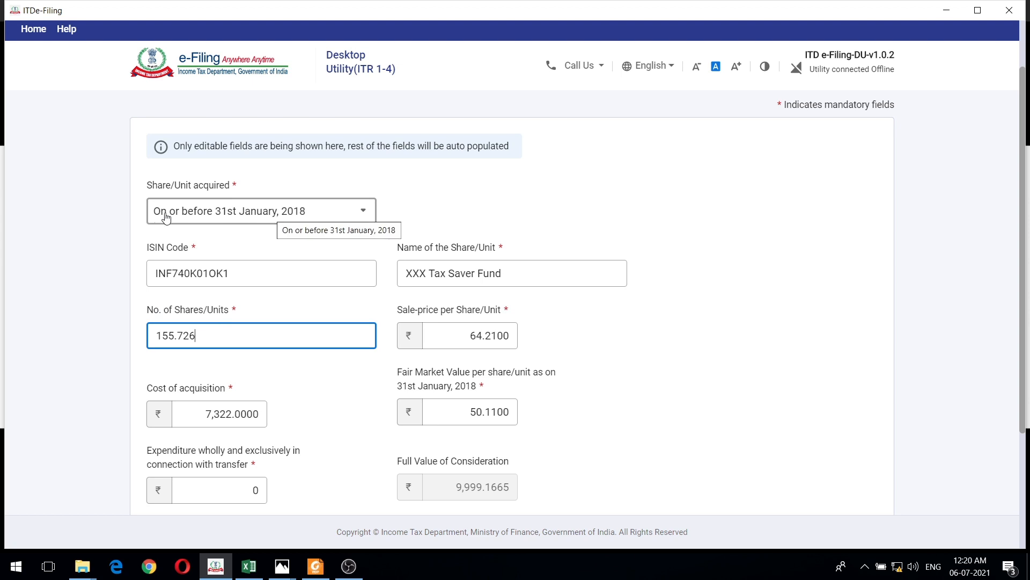
- Select On or before 31st January, 2018 as the acquisition period and rename the share/unit DSP Tax Saver Fund
{"action": "left_click", "coordinate": [287, 215]}
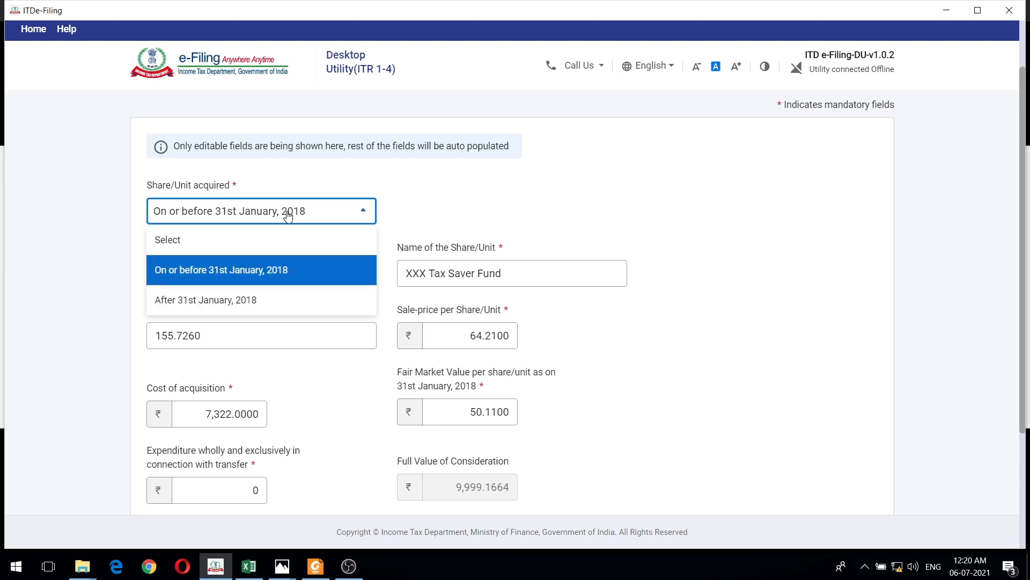
{"action": "left_click", "coordinate": [290, 271]}
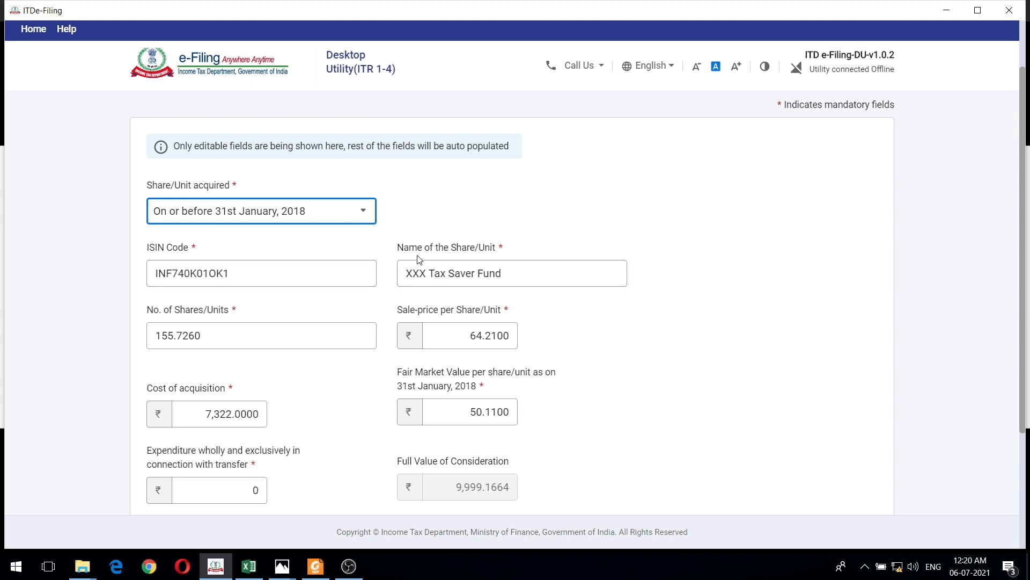
{"action": "double_click", "coordinate": [424, 274]}
{"action": "type", "text": "DSP"}
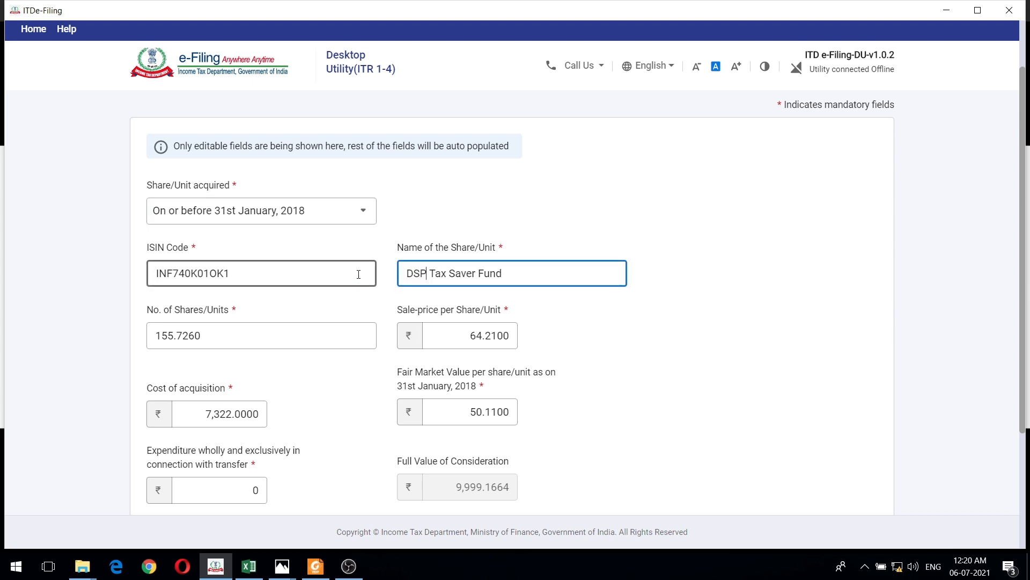
{"action": "left_click", "coordinate": [810, 276]}
- Underline the 04-Jan-2021 redemption's units in red in Photos, and compare them with the number of units in the ITDe-Filing entry
{"action": "left_click", "coordinate": [260, 329]}
{"action": "key", "text": "alt+Tab"}
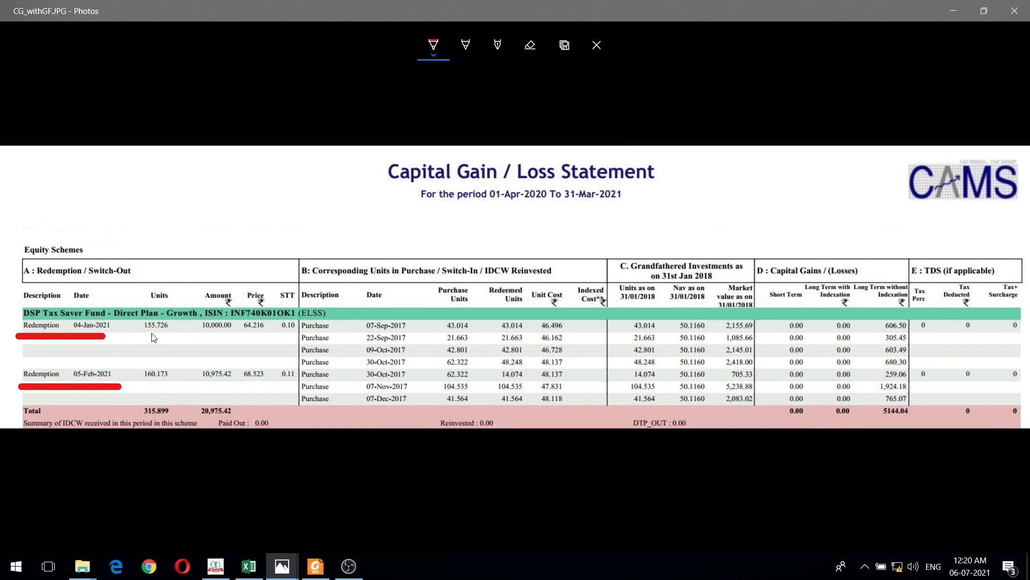
{"action": "left_click_drag", "start_coordinate": [138, 333], "coordinate": [173, 333]}
{"action": "key", "text": "alt+Tab"}
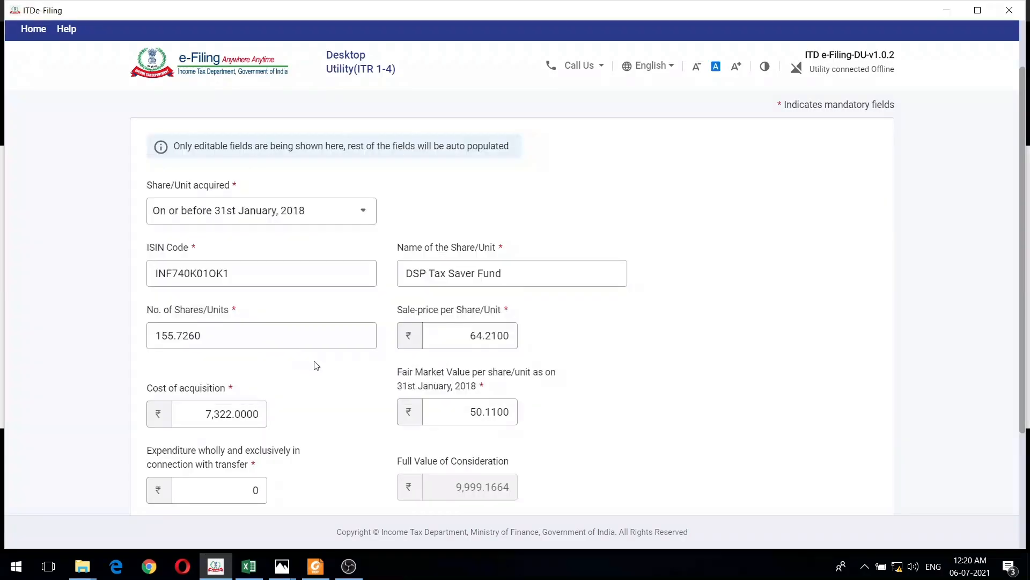
{"action": "left_click", "coordinate": [203, 347]}
- Underline the 04-Jan-2021 redemption's price in red in Photos, and compare it with the sale price per unit in the ITDe-Filing entry
{"action": "key", "text": "alt+Tab"}
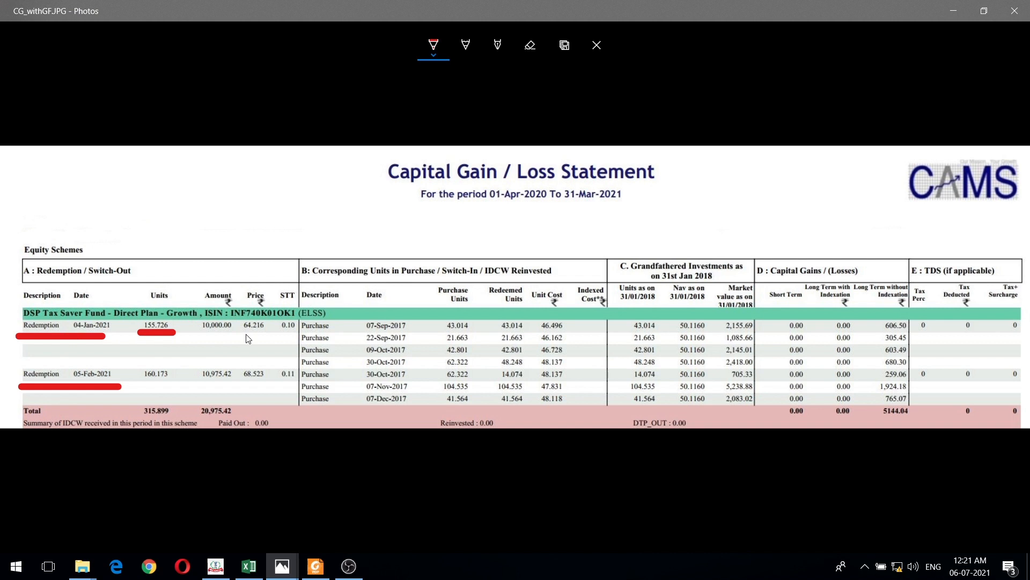
{"action": "left_click_drag", "start_coordinate": [242, 334], "coordinate": [269, 335]}
{"action": "key", "text": "alt+Tab"}
{"action": "left_click", "coordinate": [472, 342]}
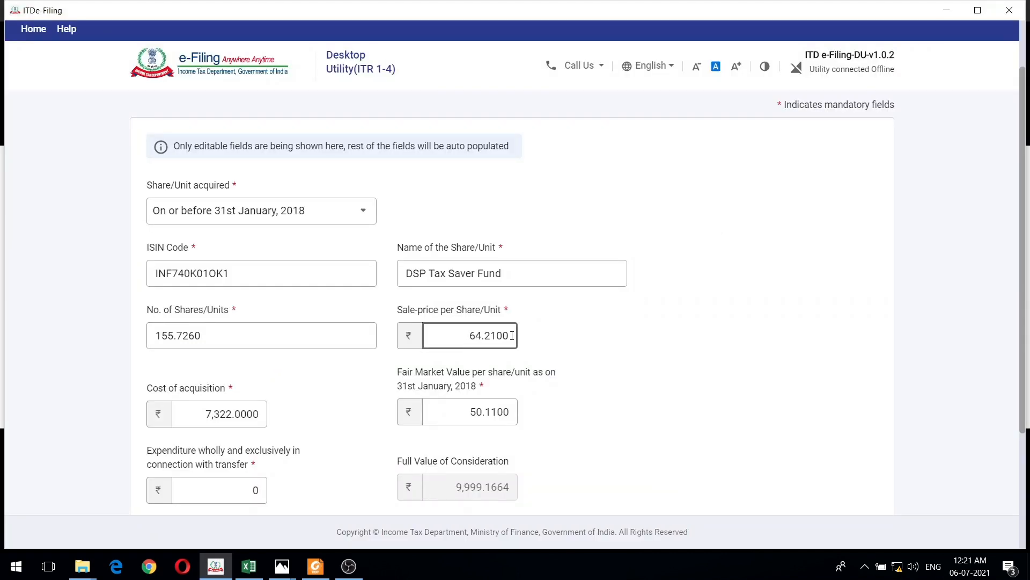
{"action": "left_click", "coordinate": [583, 324]}
- Mark the purchase units and unit costs of the 07-Sep-2017 and 22-Sep-2017 purchases in red on the statement in Photos
{"action": "scroll", "coordinate": [583, 325], "scroll_direction": "down", "scroll_amount": 1}
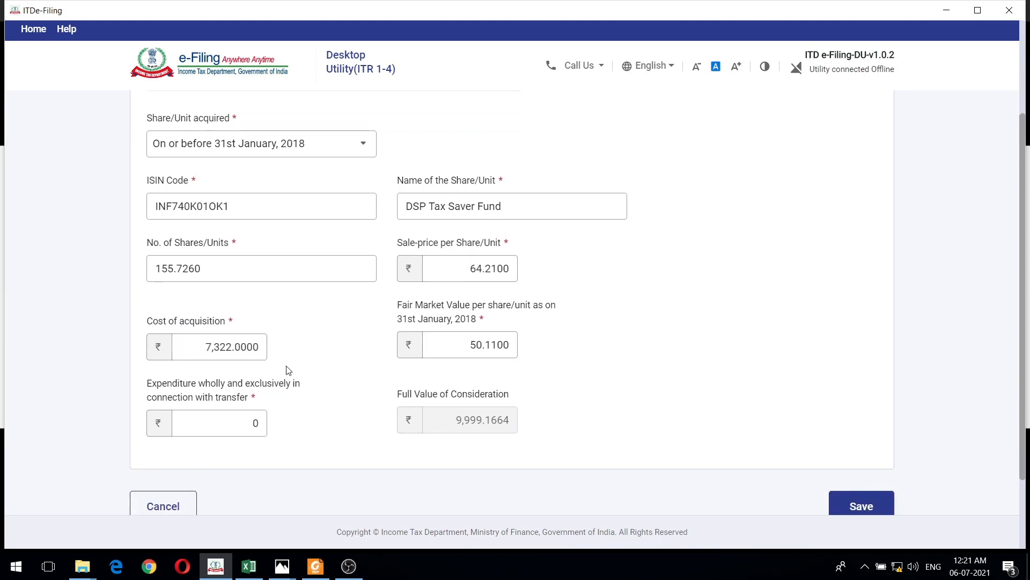
{"action": "key", "text": "alt+Tab"}
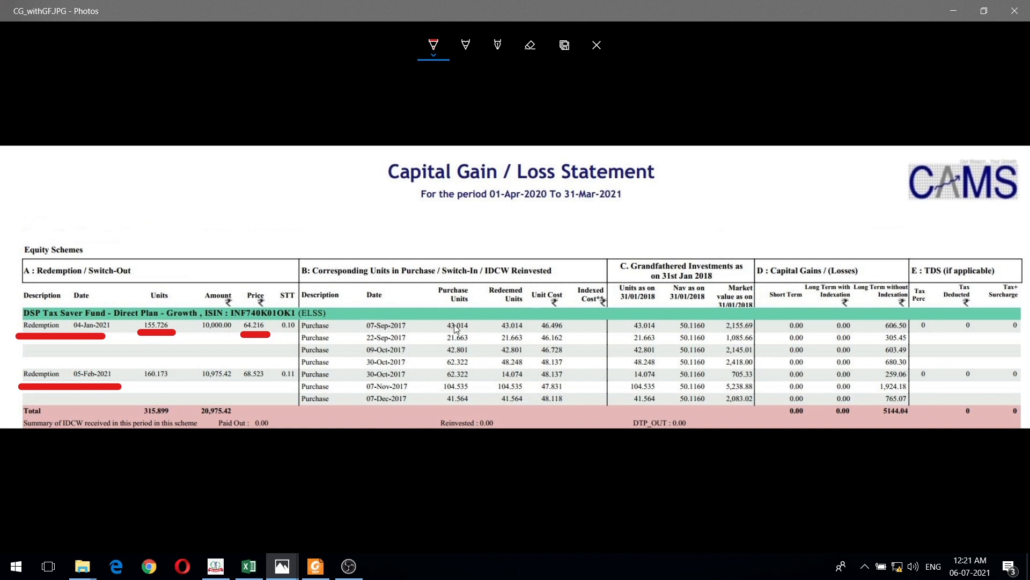
{"action": "left_click_drag", "start_coordinate": [435, 325], "coordinate": [446, 325]}
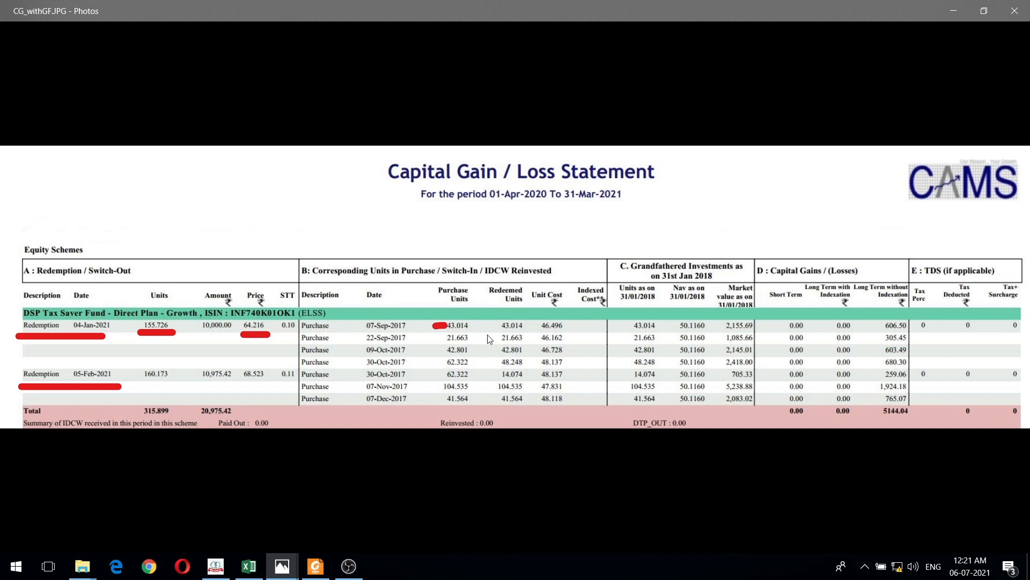
{"action": "left_click_drag", "start_coordinate": [530, 325], "coordinate": [538, 325]}
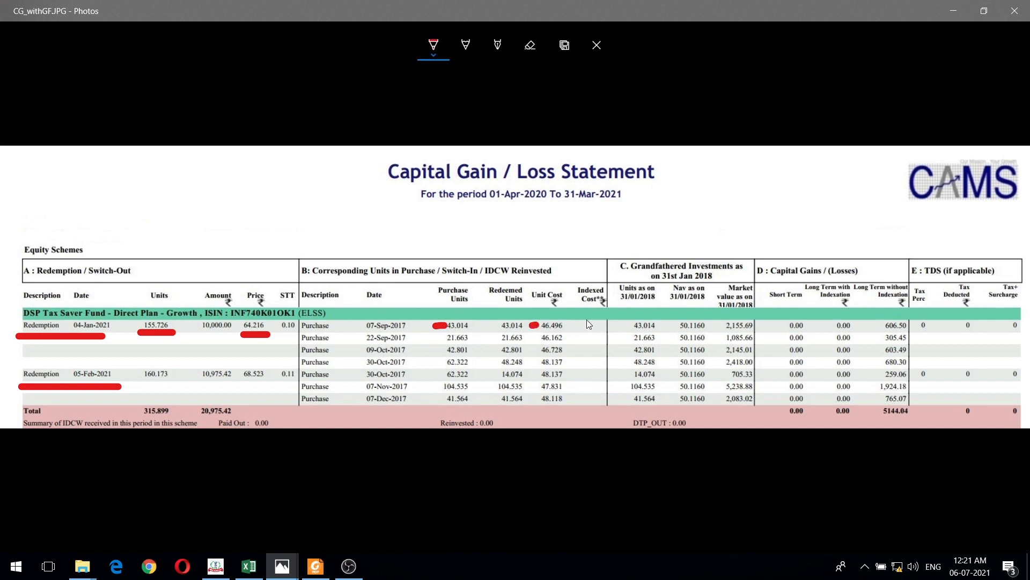
{"action": "left_click_drag", "start_coordinate": [433, 337], "coordinate": [445, 338]}
{"action": "left_click_drag", "start_coordinate": [534, 340], "coordinate": [539, 340]}
- Compare the first two purchase lots' units and prices on the LTCG sheet of DEMO.xlsx with the marked CAMS statement in Photos
{"action": "left_click", "coordinate": [252, 569]}
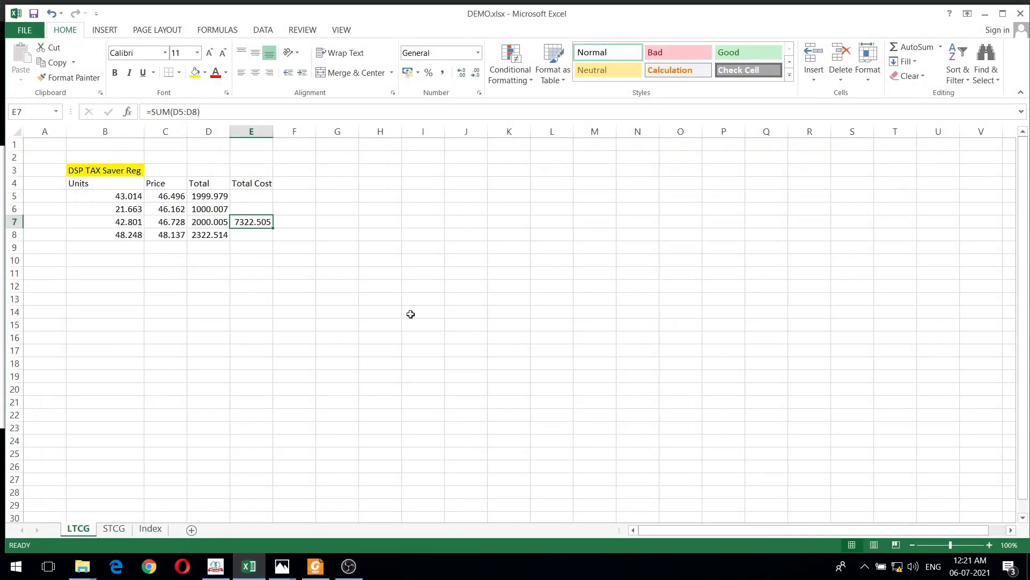
{"action": "left_click", "coordinate": [112, 196]}
{"action": "left_click", "coordinate": [282, 566]}
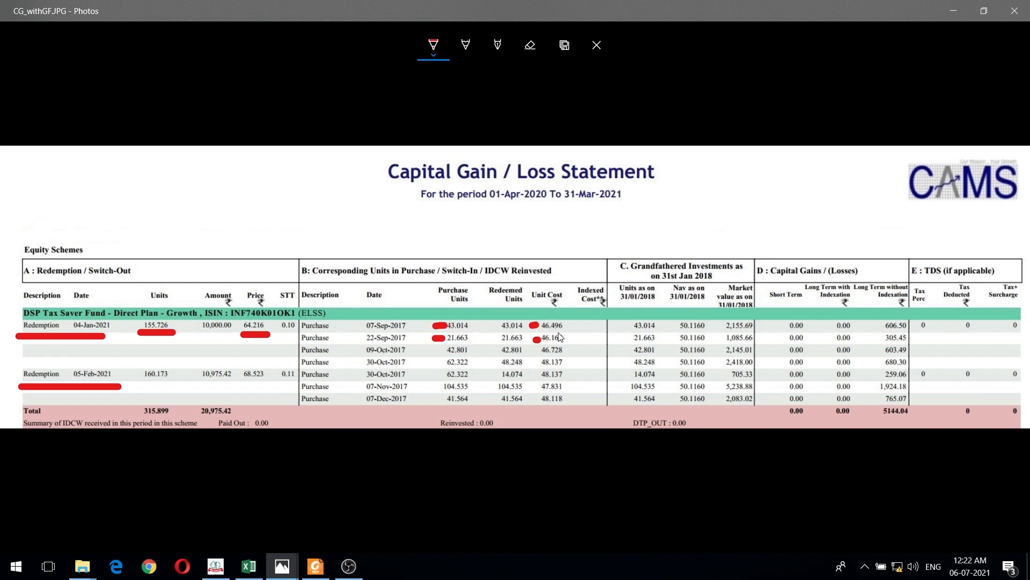
{"action": "key", "text": "alt+Tab"}
{"action": "left_click", "coordinate": [130, 213]}
{"action": "key", "text": "alt+Tab"}
{"action": "key", "text": "alt+Tab"}
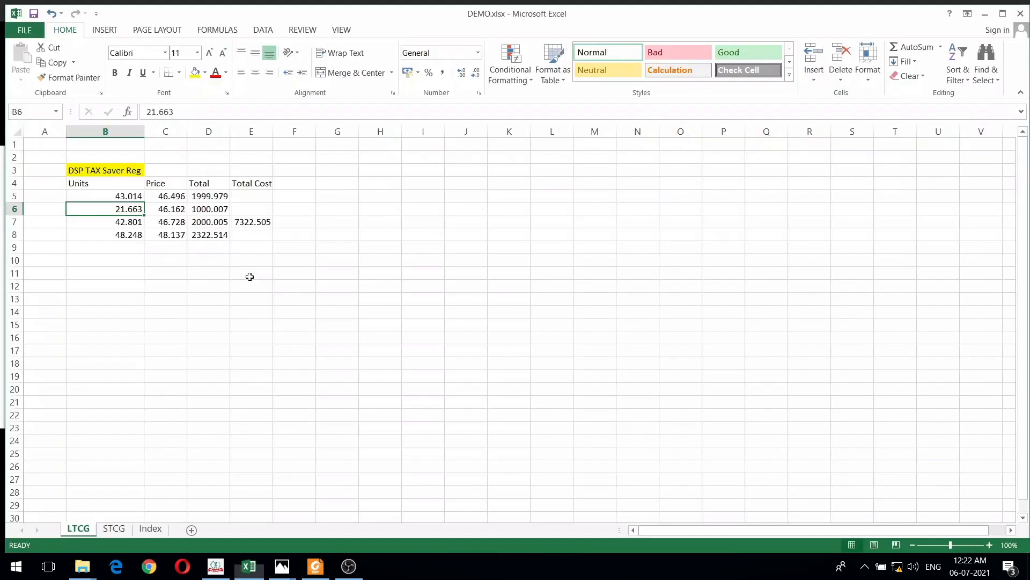
{"action": "key", "text": "alt+Tab"}
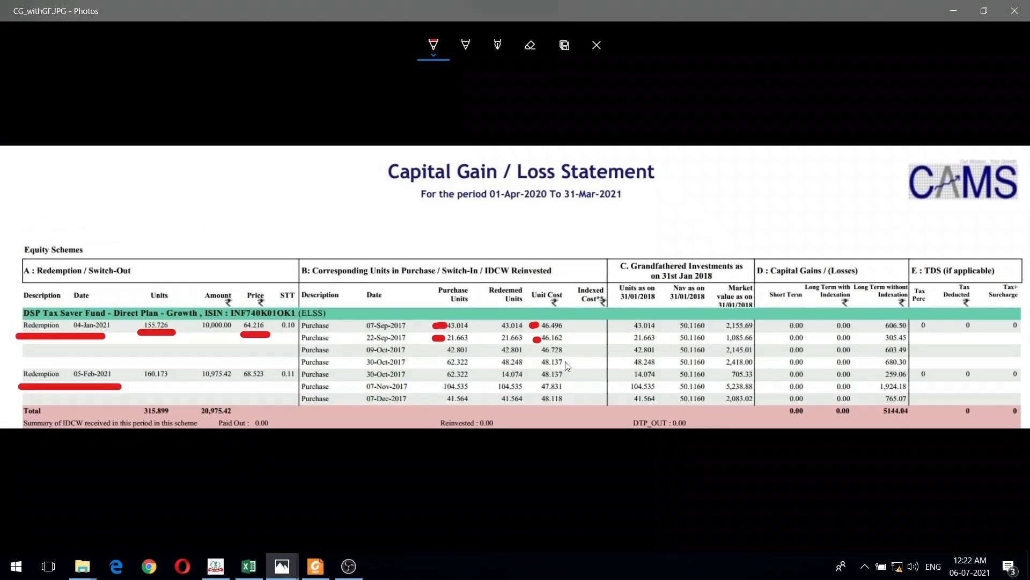
{"action": "key", "text": "alt+Tab"}
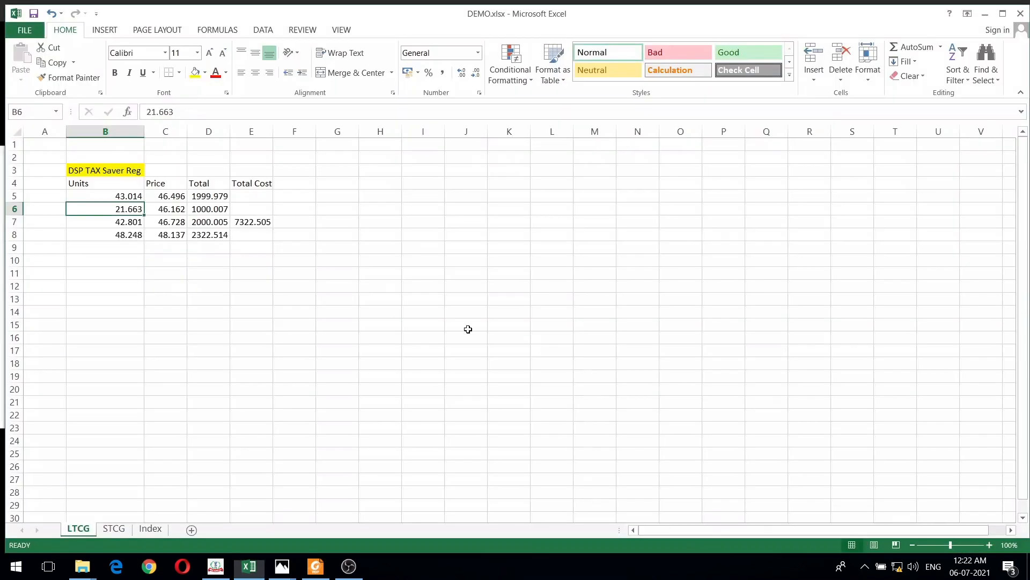
{"action": "left_click", "coordinate": [178, 211]}
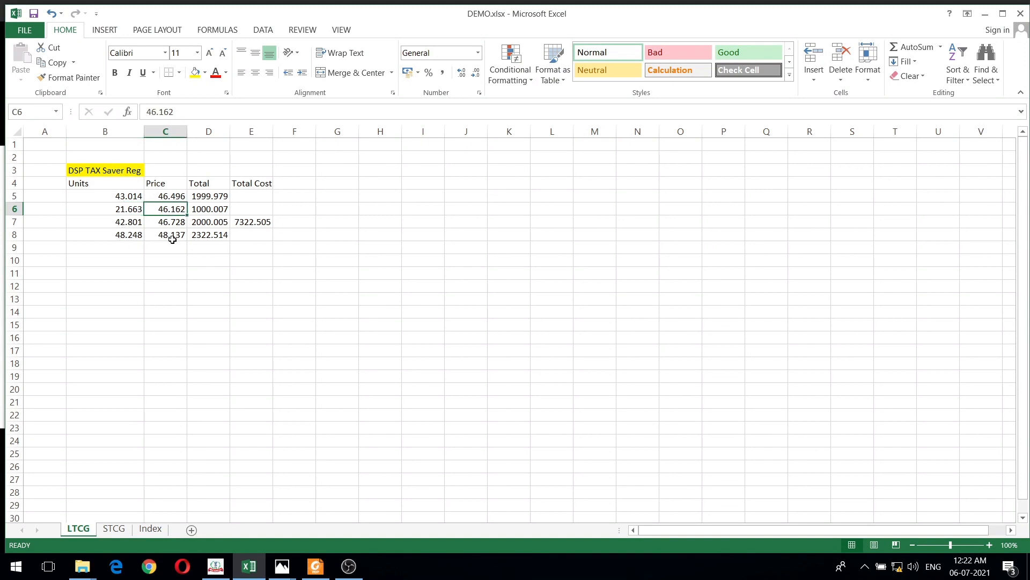
- Review the units in B5:B8, the prices in C5:C8 and the first lot's total formula in D5
{"action": "left_click_drag", "start_coordinate": [121, 198], "coordinate": [121, 237]}
{"action": "left_click_drag", "start_coordinate": [161, 195], "coordinate": [162, 240]}
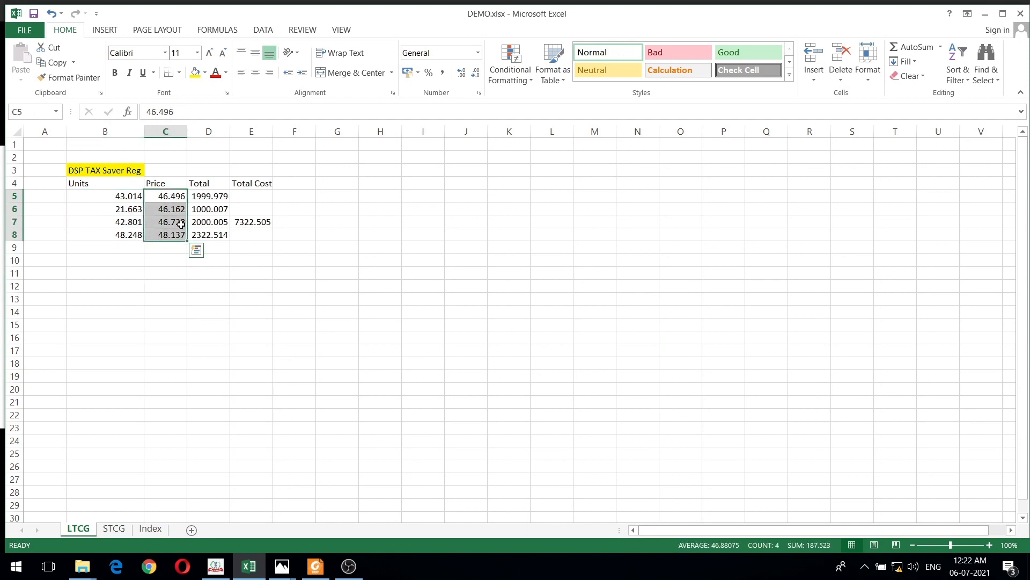
{"action": "left_click", "coordinate": [214, 195]}
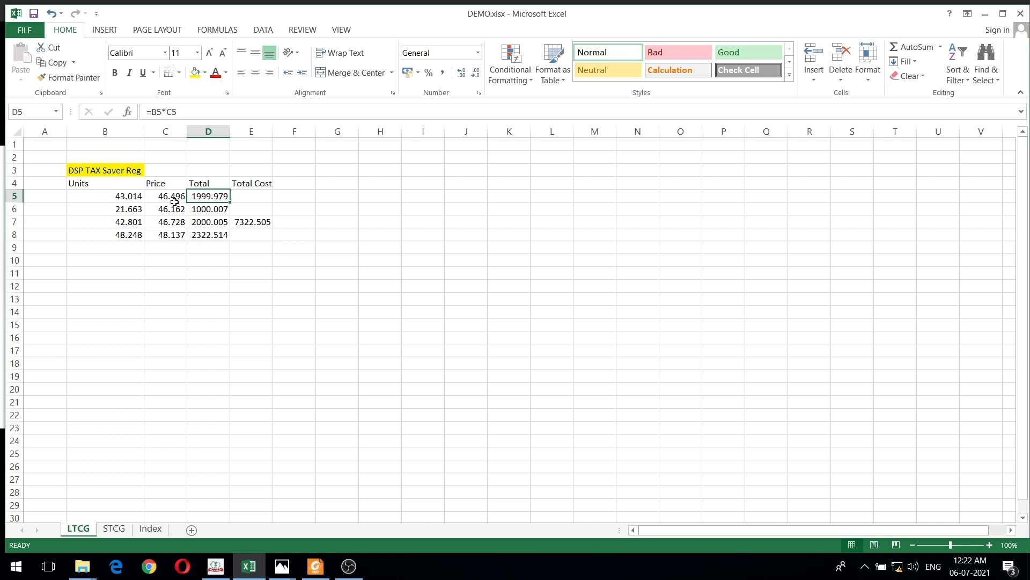
- Review the prices in C5:C8, the first lot's total formula in D5 and the Total Cost formula in E7
{"action": "left_click_drag", "start_coordinate": [161, 197], "coordinate": [160, 243]}
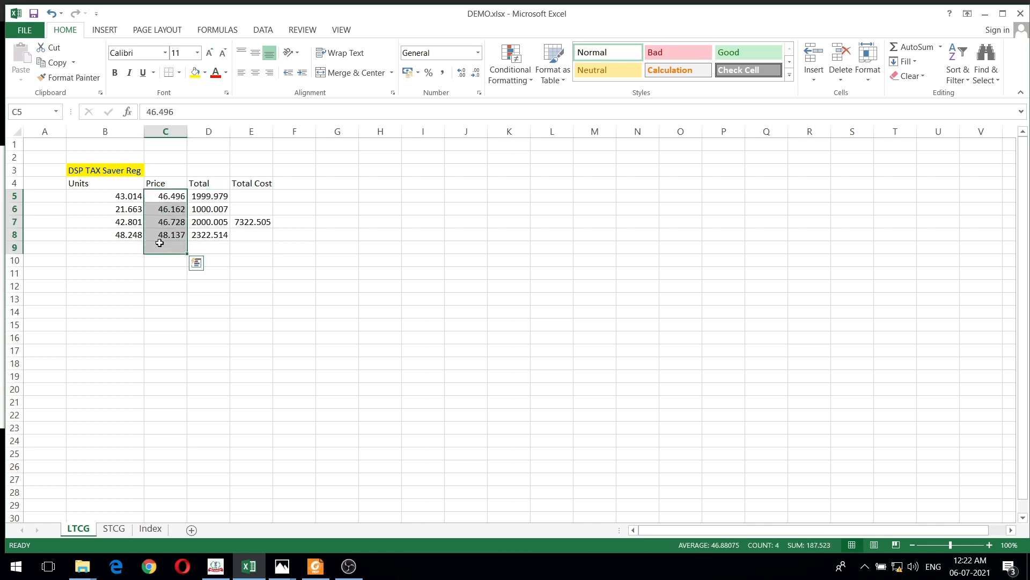
{"action": "left_click", "coordinate": [220, 196]}
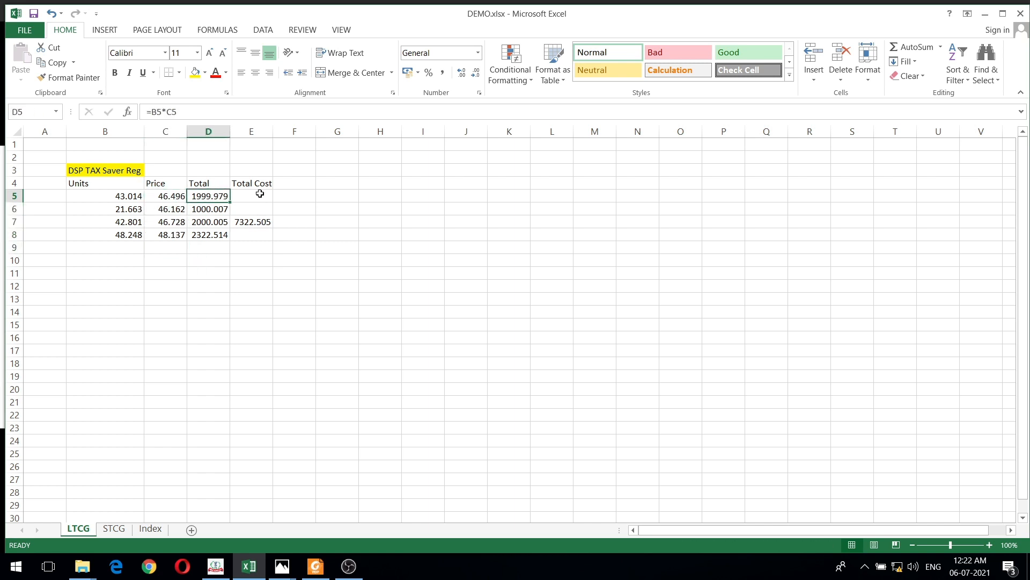
{"action": "left_click", "coordinate": [253, 222]}
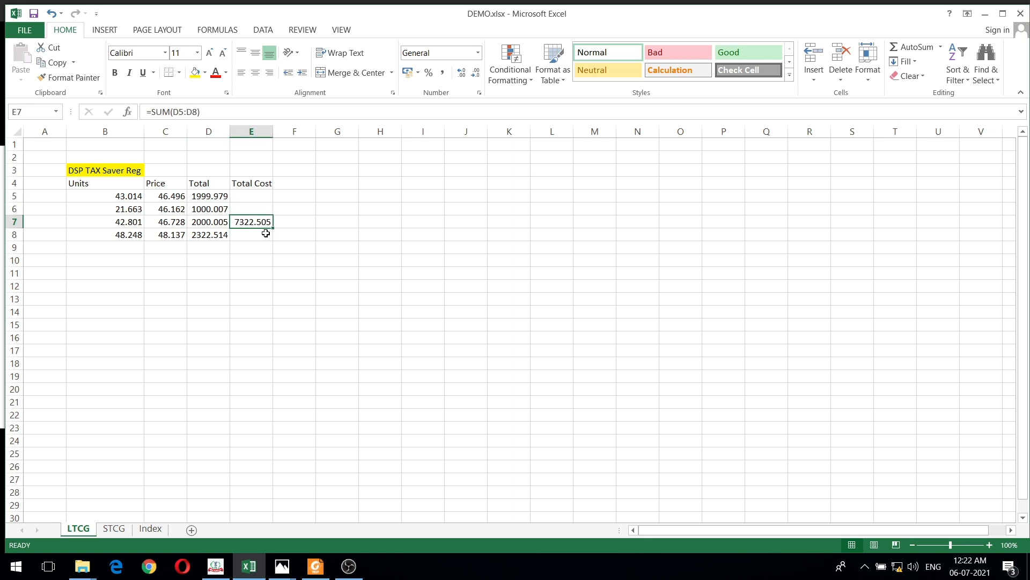
- Bracket the 04-Jan-2021 redemption in red on the statement in Photos, and check the cost of acquisition in the ITDe-Filing entry
{"action": "key", "text": "alt+Tab"}
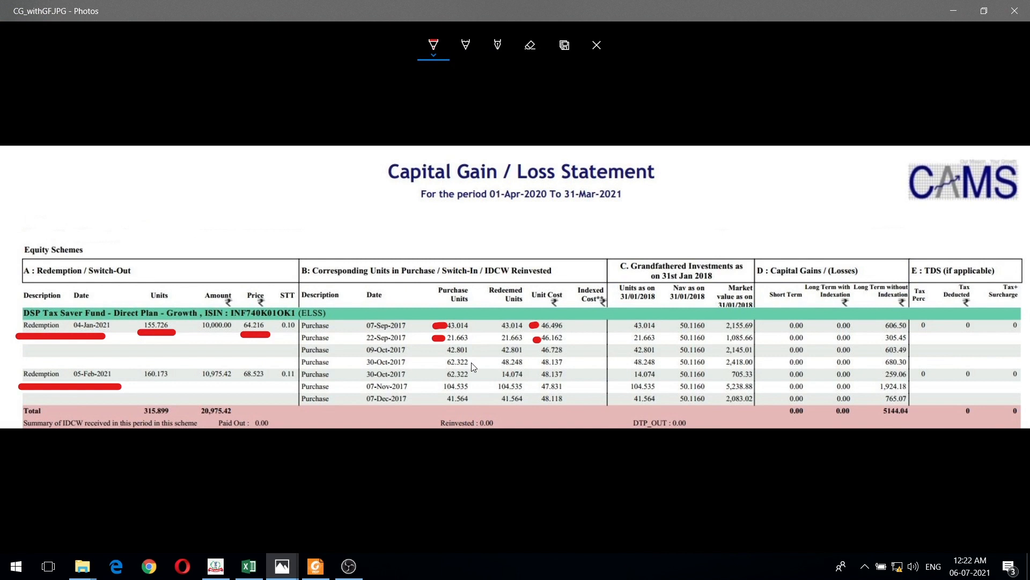
{"action": "mouse_move", "coordinate": [16, 305]}
{"action": "left_mouse_down"}
{"action": "mouse_move", "coordinate": [8, 344]}
{"action": "mouse_move", "coordinate": [30, 358]}
{"action": "left_mouse_up"}
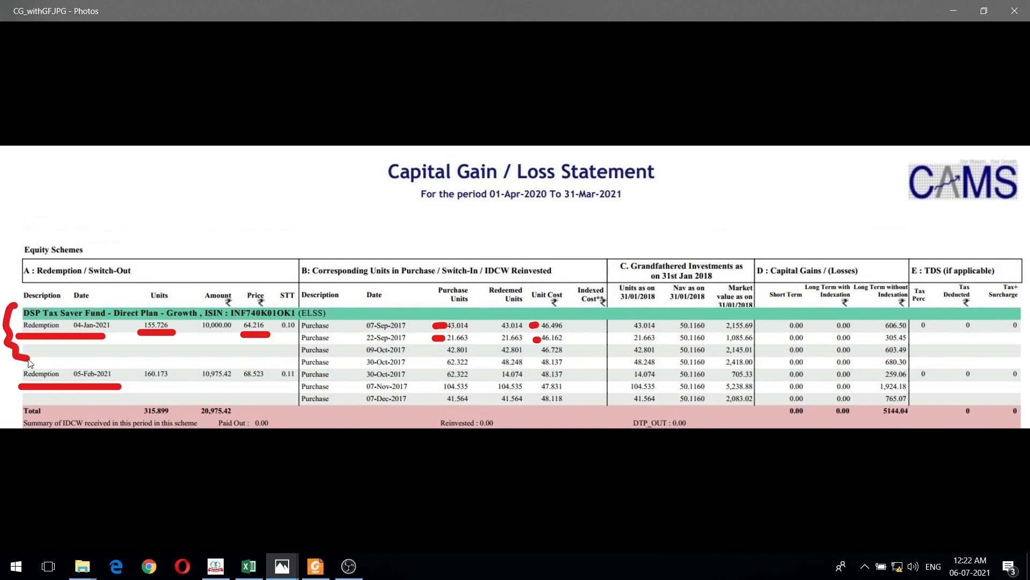
{"action": "left_click", "coordinate": [215, 565]}
{"action": "left_click", "coordinate": [237, 352]}
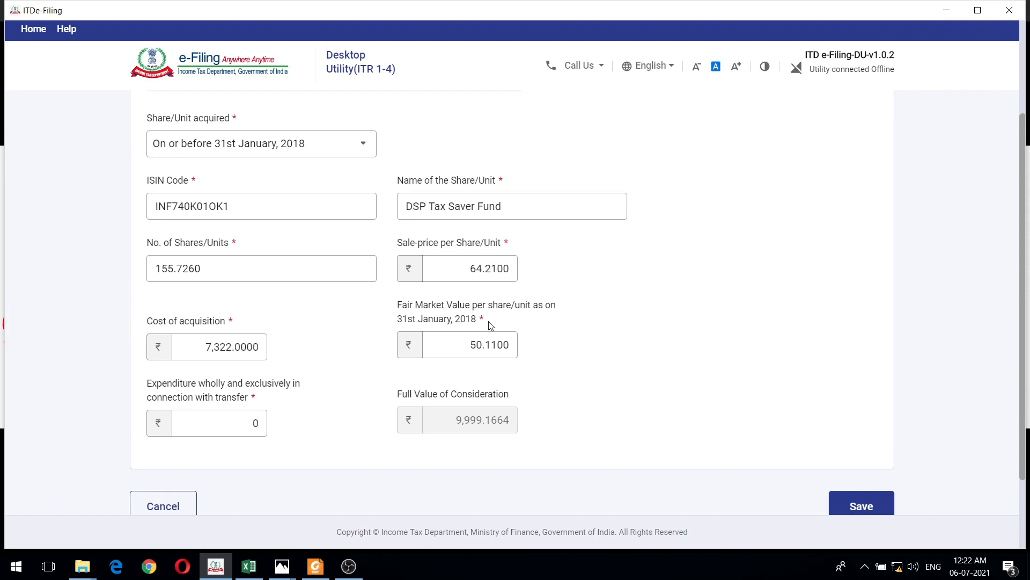
- Bracket the NAV as on 31/01/2018 column in red in Photos, and compare it with the fair market value in the ITDe-Filing entry
{"action": "key", "text": "alt+Tab"}
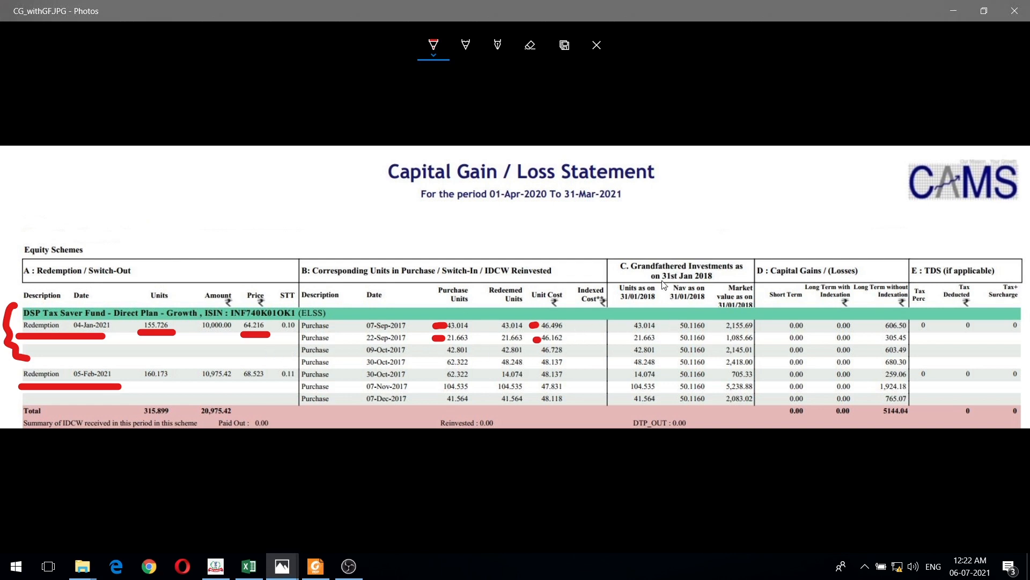
{"action": "mouse_move", "coordinate": [677, 320]}
{"action": "left_mouse_down"}
{"action": "mouse_move", "coordinate": [666, 369]}
{"action": "mouse_move", "coordinate": [682, 409]}
{"action": "left_mouse_up"}
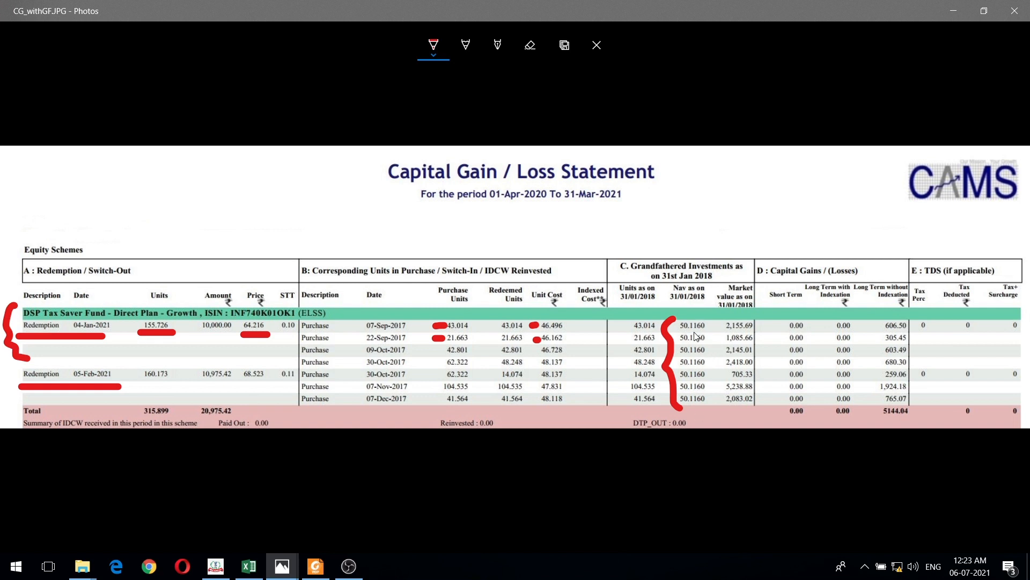
{"action": "key", "text": "alt+Tab"}
{"action": "left_click", "coordinate": [478, 355]}
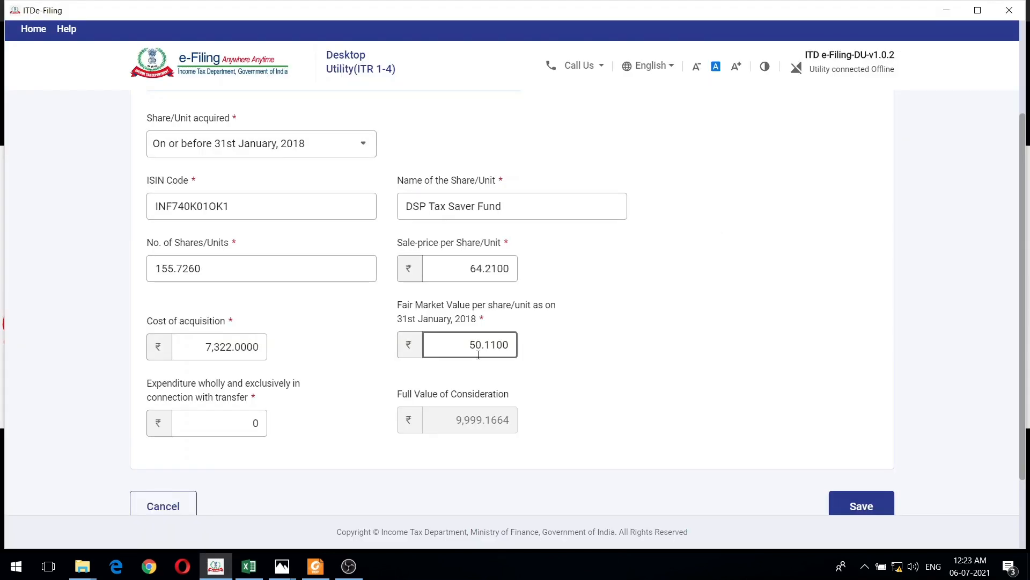
{"action": "left_click", "coordinate": [523, 359]}
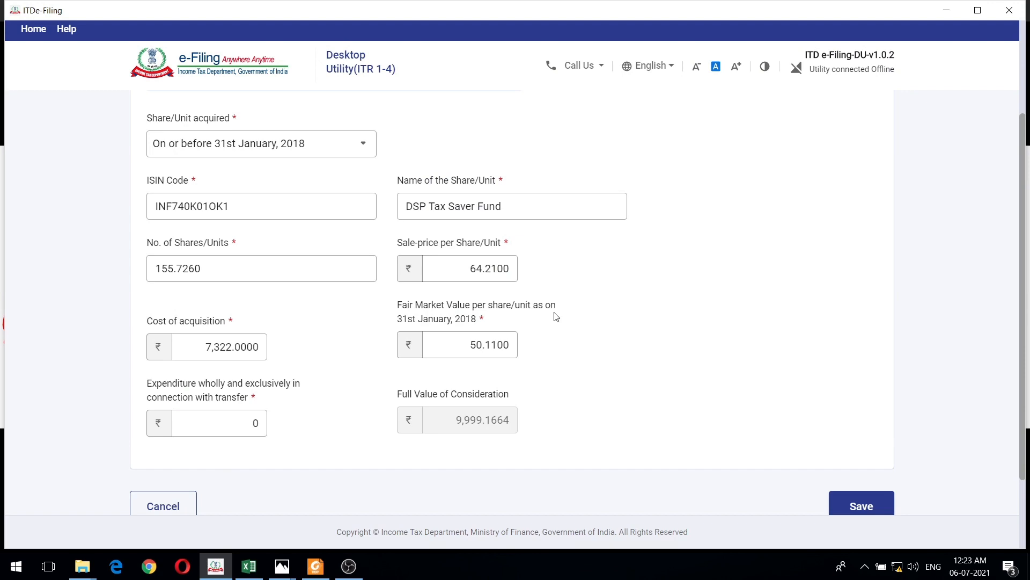
- Check the transfer expenditure of the DSP Tax Saver Fund entry and leave it without saving
{"action": "scroll", "coordinate": [550, 322], "scroll_direction": "down", "scroll_amount": 2}
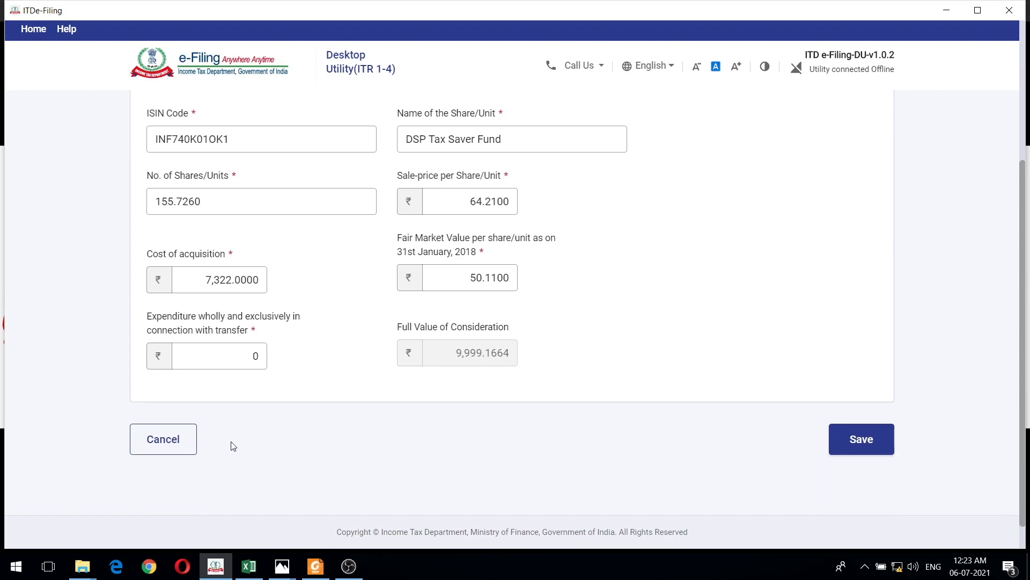
{"action": "scroll", "coordinate": [232, 446], "scroll_direction": "up", "scroll_amount": 2}
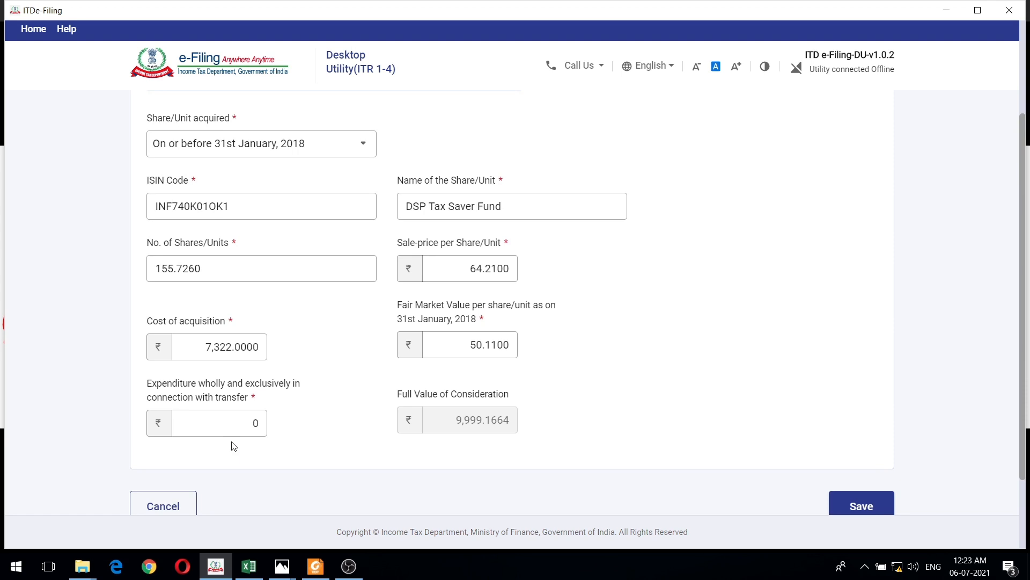
{"action": "scroll", "coordinate": [231, 444], "scroll_direction": "down", "scroll_amount": 1}
{"action": "left_click", "coordinate": [192, 439]}
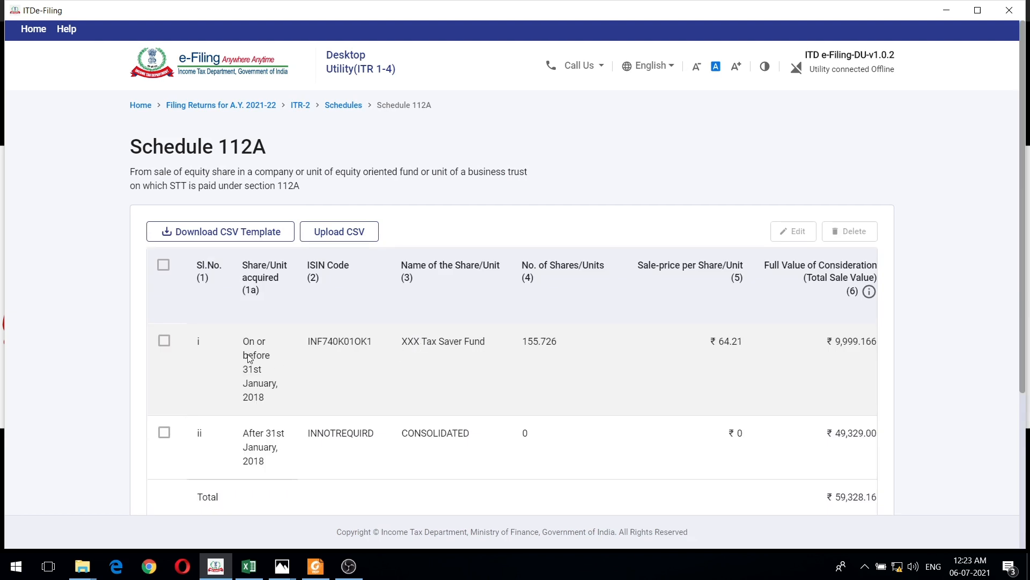
- Select the first Schedule 112A entry and compare it with the two redemptions on the CAMS statement in Photos
{"action": "left_click", "coordinate": [163, 342]}
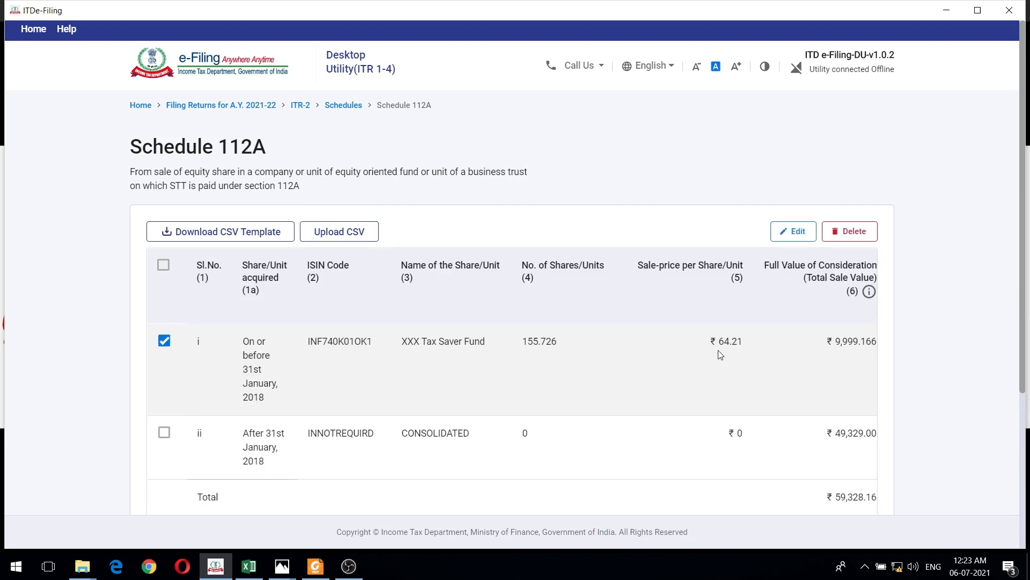
{"action": "key", "text": "alt+Tab"}
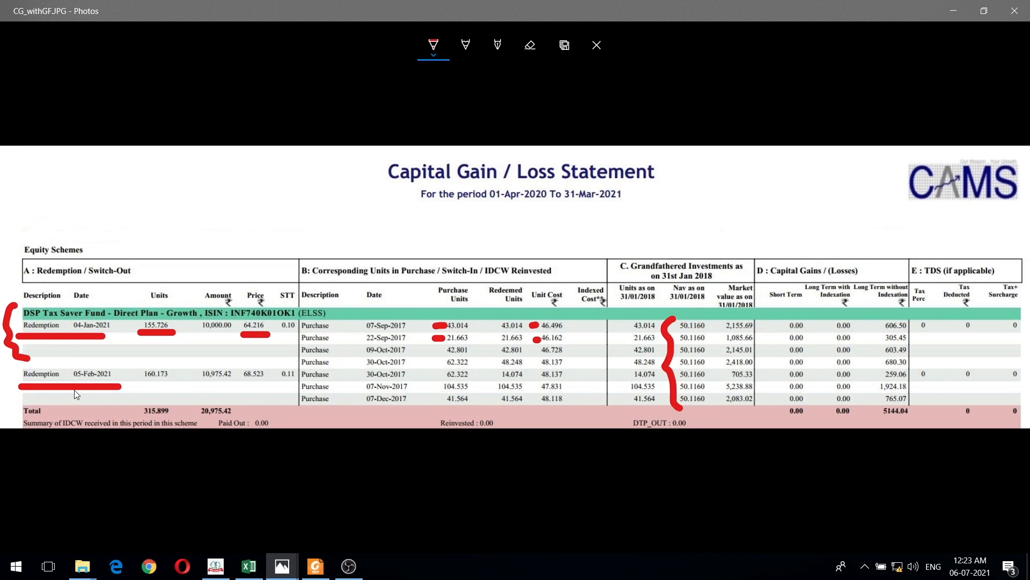
{"action": "key", "text": "alt+Tab"}
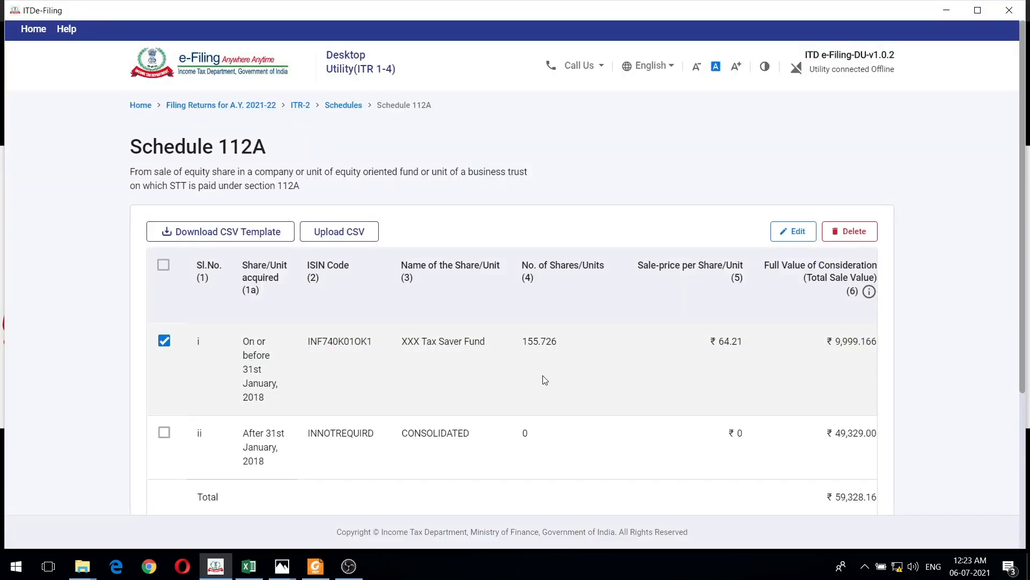
- Open STCG_Schemelevel.JPG in Photos, circle the IDFC Tax Advantage total count and underline the DSP Tax Saver total count in red
{"action": "key", "text": "alt+Tab"}
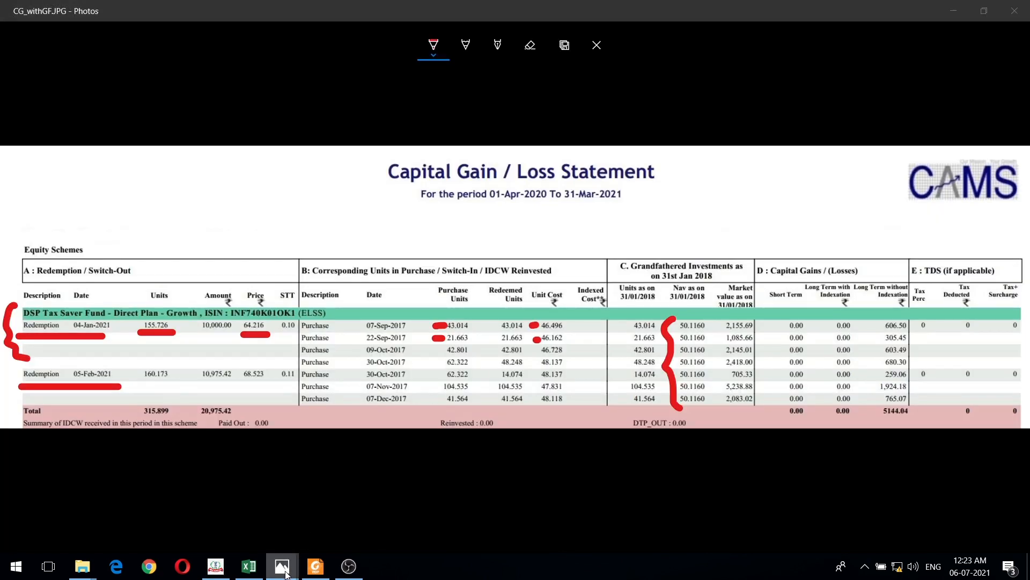
{"action": "mouse_move", "coordinate": [287, 570]}
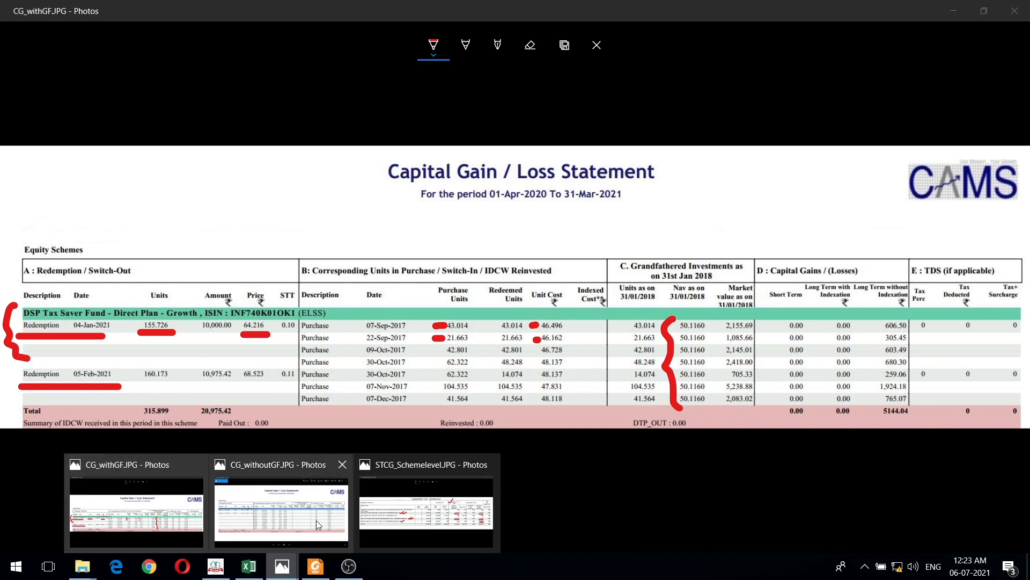
{"action": "left_click", "coordinate": [401, 497]}
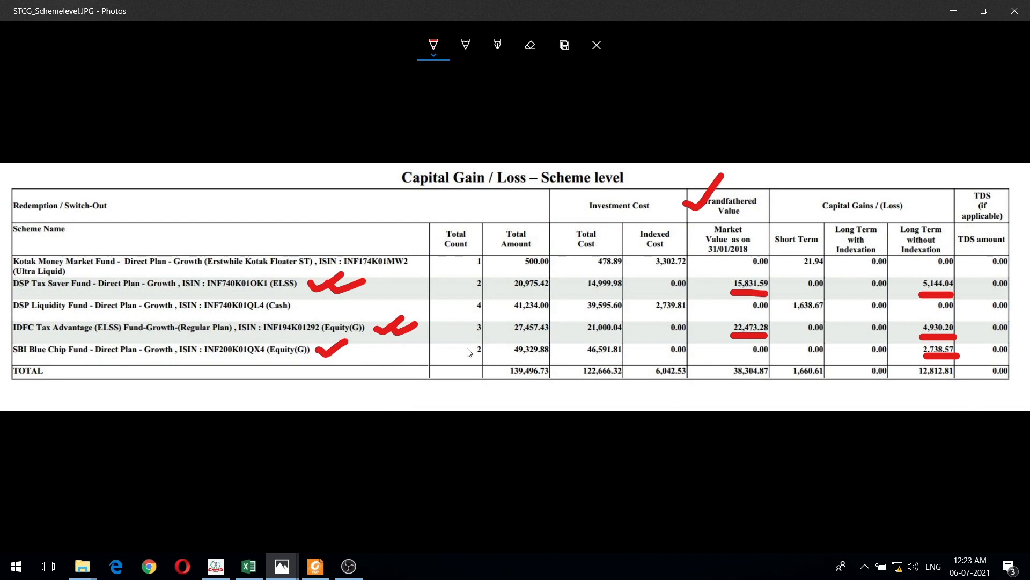
{"action": "mouse_move", "coordinate": [485, 327]}
{"action": "left_mouse_down"}
{"action": "mouse_move", "coordinate": [470, 323]}
{"action": "mouse_move", "coordinate": [491, 337]}
{"action": "mouse_move", "coordinate": [481, 325]}
{"action": "left_mouse_up"}
{"action": "left_click_drag", "start_coordinate": [465, 292], "coordinate": [483, 293]}
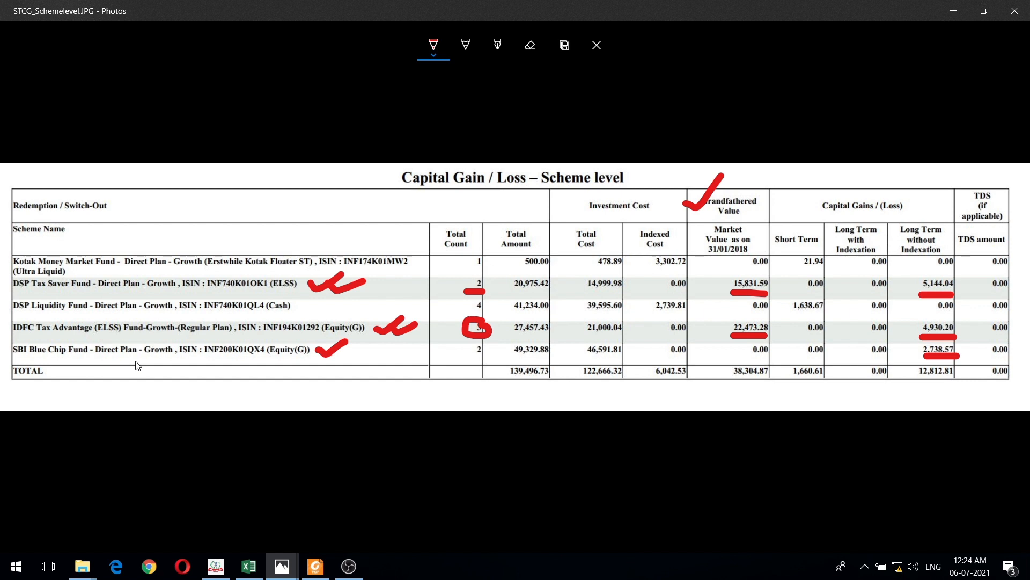
- Deselect the first Schedule 112A entry in ITDe-Filing and compare the listed entries with the scheme-level statement in Photos
{"action": "left_click", "coordinate": [215, 560]}
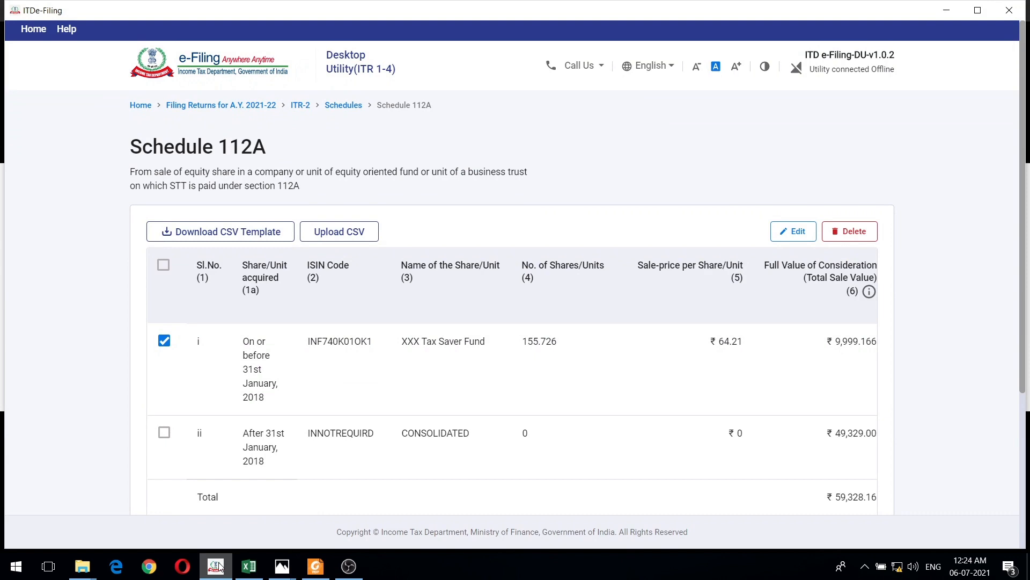
{"action": "left_click", "coordinate": [164, 344]}
{"action": "key", "text": "alt+Tab"}
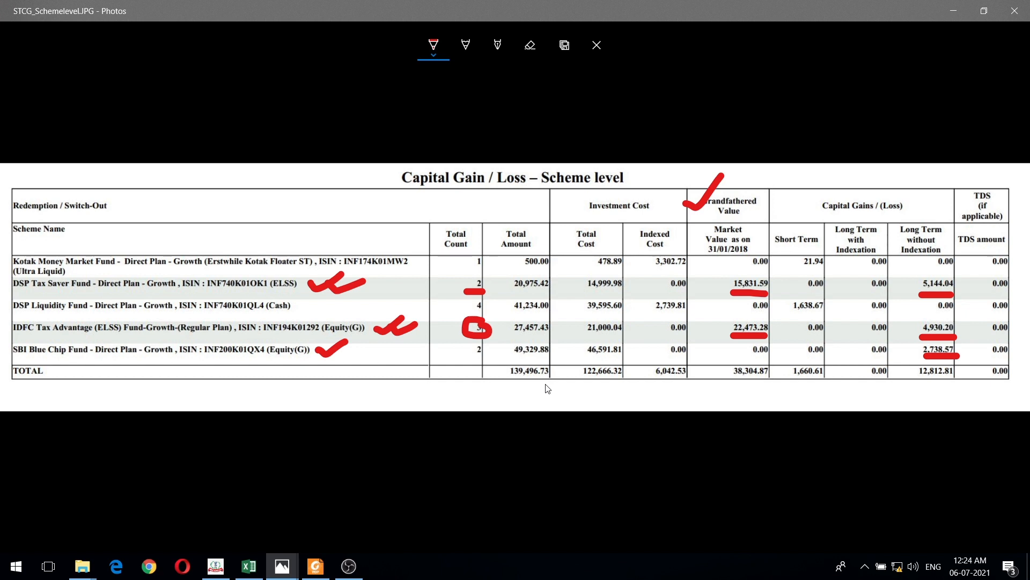
{"action": "key", "text": "alt+Tab"}
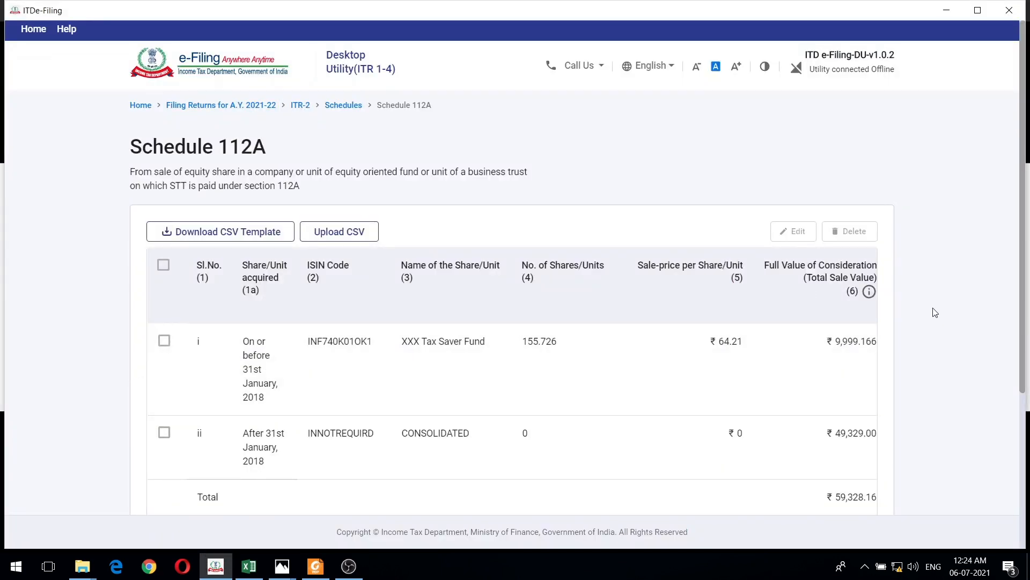
- Open the CONSOLIDATED entry of Schedule 112A for editing, and review its acquisition period, cost of acquisition and consideration
{"action": "scroll", "coordinate": [950, 322], "scroll_direction": "down", "scroll_amount": 3}
{"action": "left_click", "coordinate": [164, 298]}
{"action": "scroll", "coordinate": [615, 414], "scroll_direction": "up", "scroll_amount": 3}
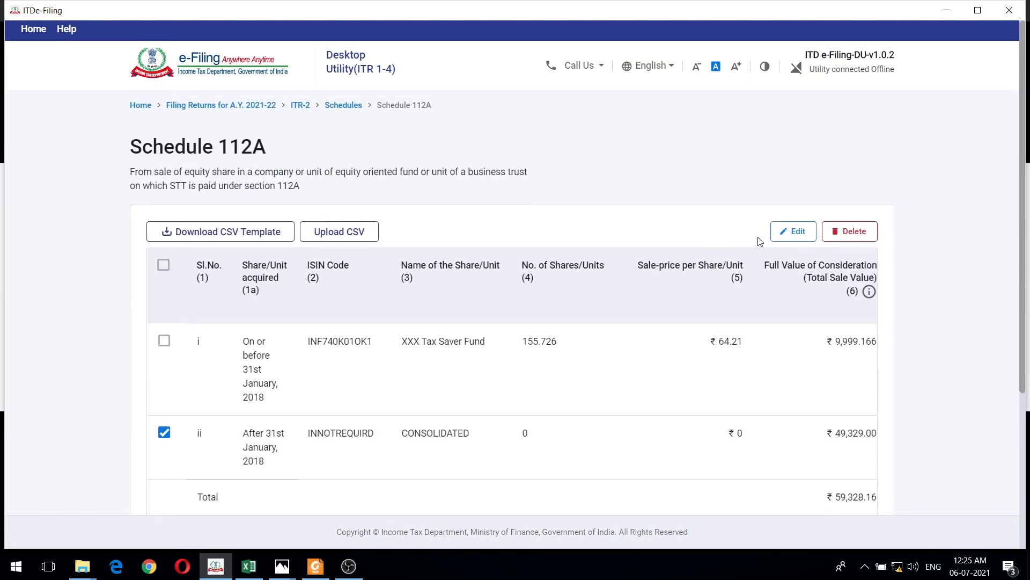
{"action": "left_click", "coordinate": [793, 232]}
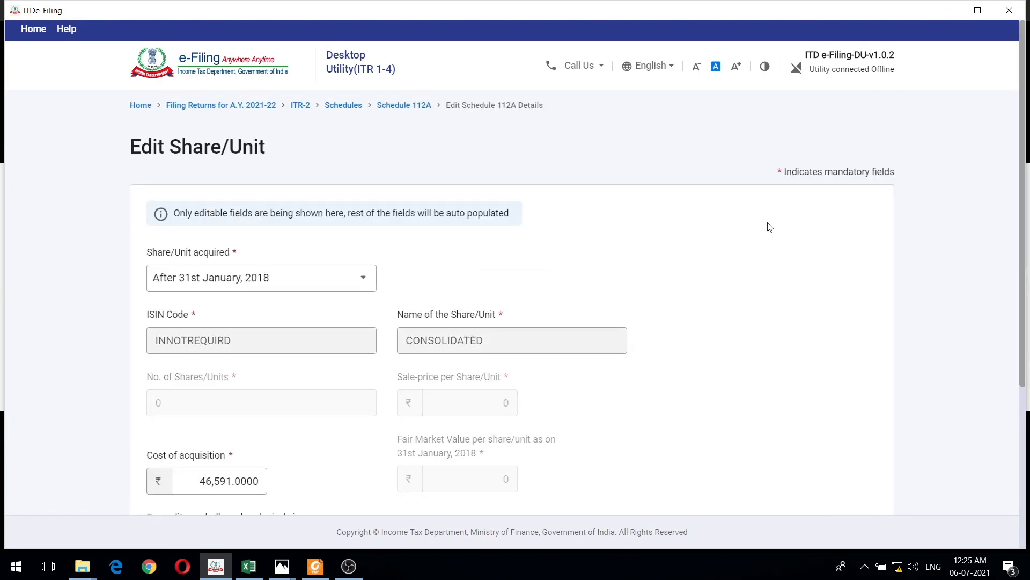
{"action": "scroll", "coordinate": [770, 227], "scroll_direction": "down", "scroll_amount": 1}
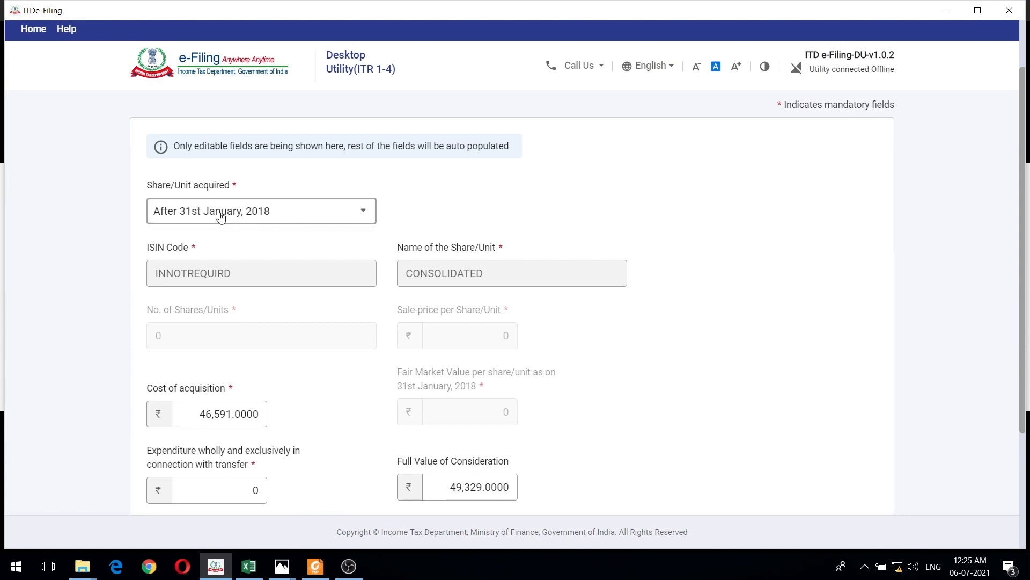
{"action": "scroll", "coordinate": [555, 247], "scroll_direction": "down", "scroll_amount": 1}
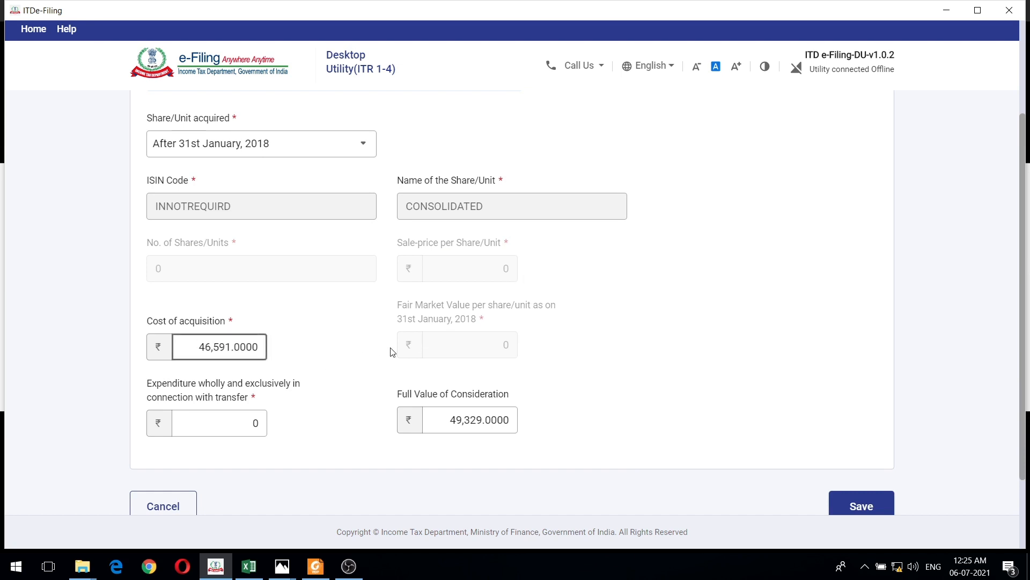
- Underline the SBI Blue Chip Fund's total cost in red in Photos, and compare it with the CONSOLIDATED entry's cost of acquisition in ITDe-Filing
{"action": "left_click", "coordinate": [283, 571]}
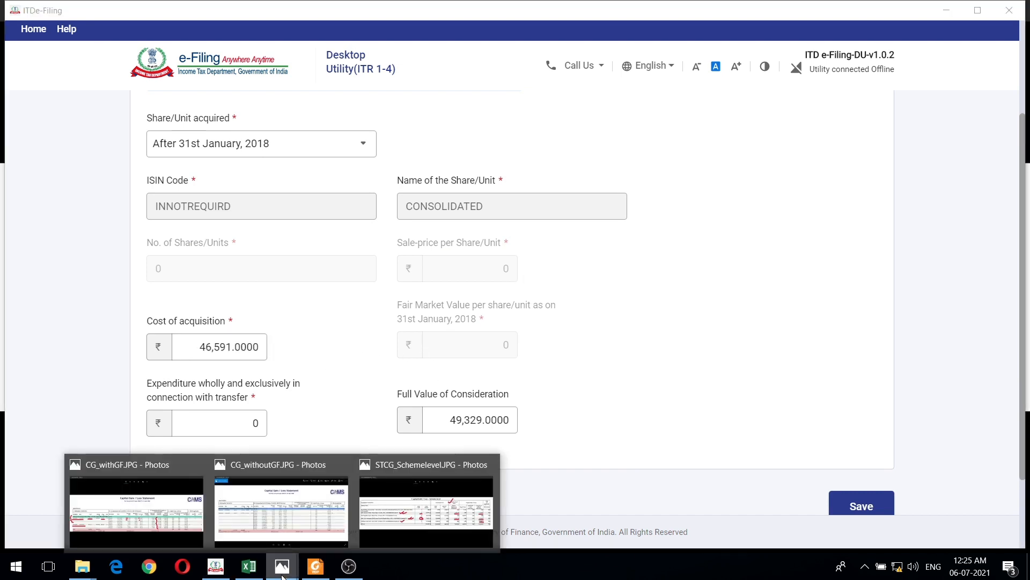
{"action": "left_click", "coordinate": [423, 514]}
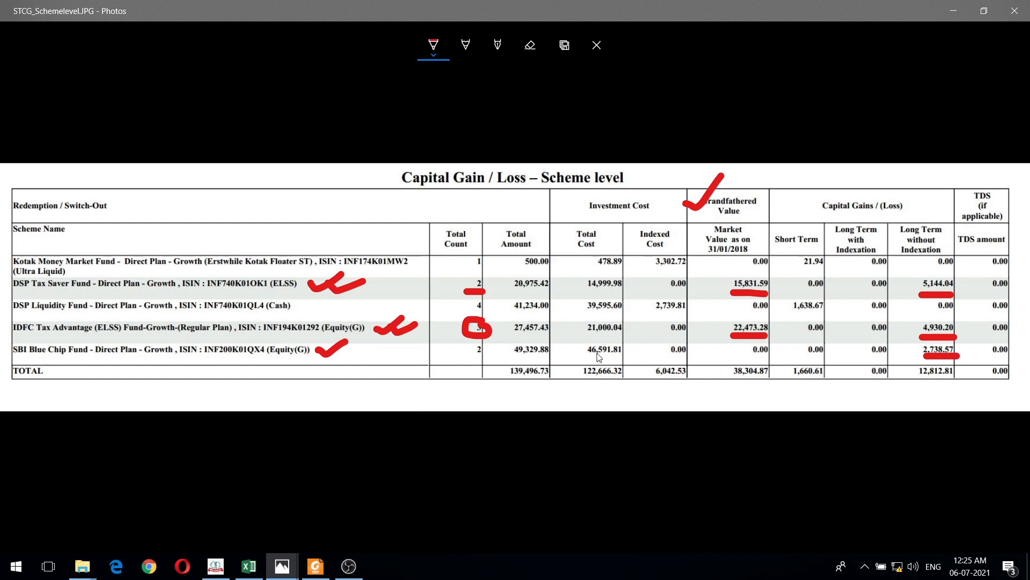
{"action": "left_click_drag", "start_coordinate": [591, 359], "coordinate": [598, 360]}
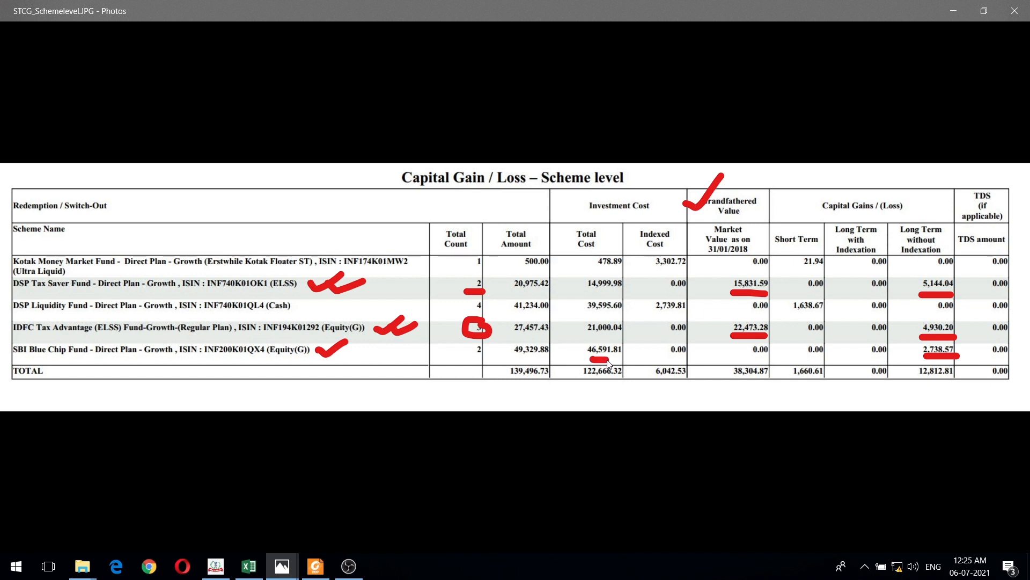
{"action": "key", "text": "alt+Tab"}
{"action": "left_click", "coordinate": [237, 347]}
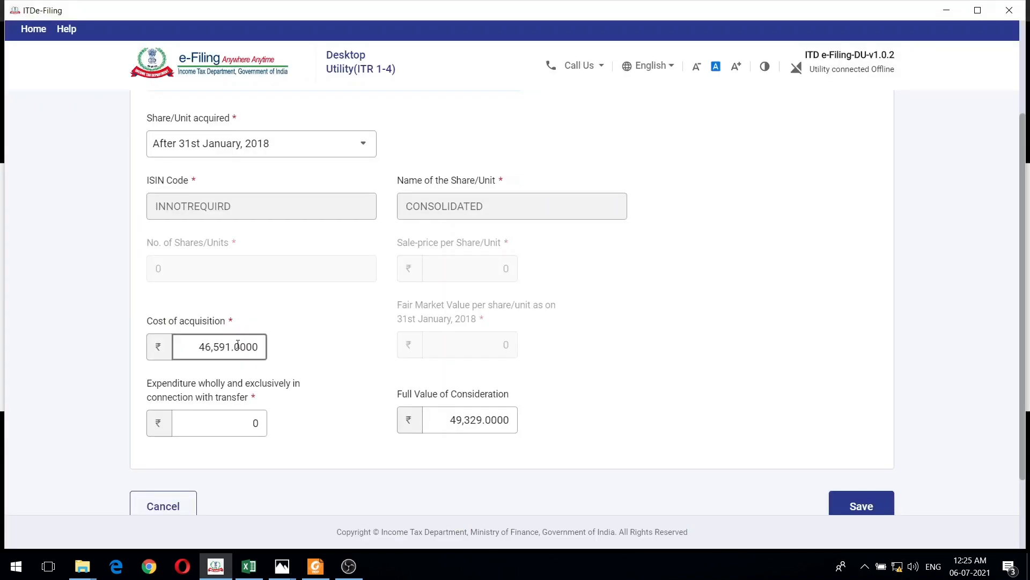
- Check the CONSOLIDATED entry's transfer expenditure, and compare its full value of consideration with the SBI Blue Chip Fund's total amount in Photos
{"action": "left_click", "coordinate": [266, 424]}
{"action": "left_click", "coordinate": [430, 420]}
{"action": "left_click", "coordinate": [506, 400]}
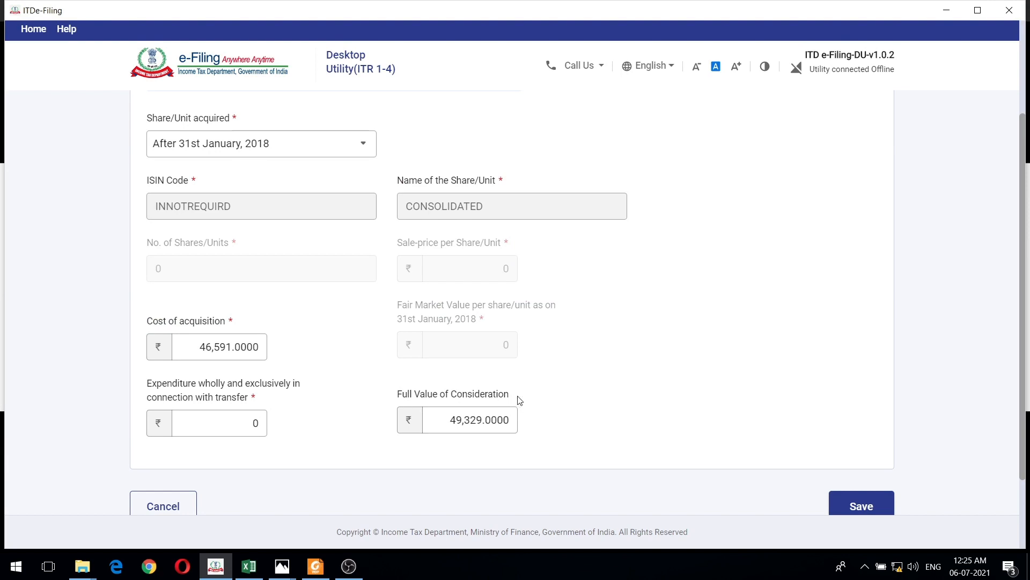
{"action": "left_click", "coordinate": [486, 433]}
{"action": "key", "text": "alt+Tab"}
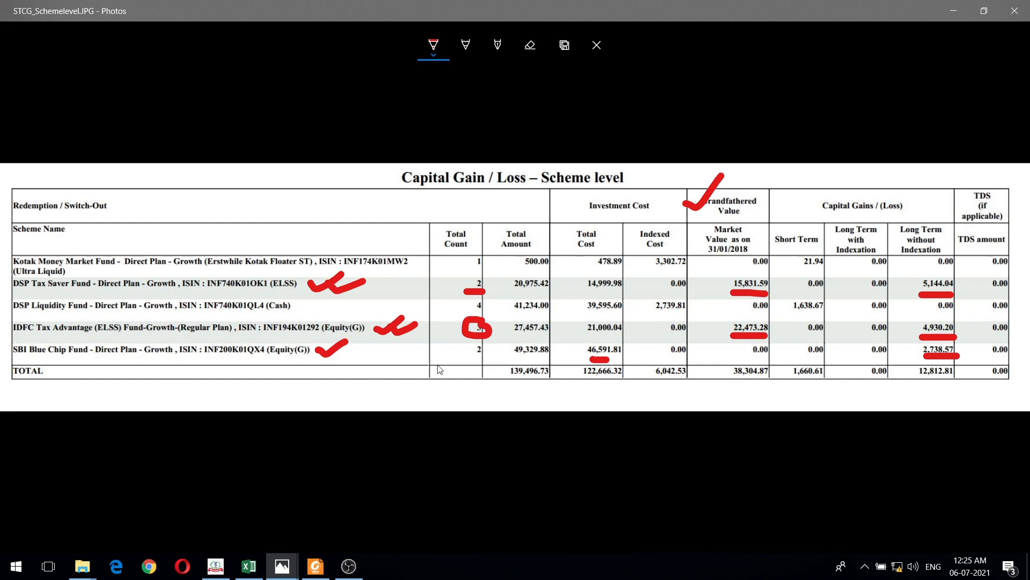
{"action": "key", "text": "alt+Tab"}
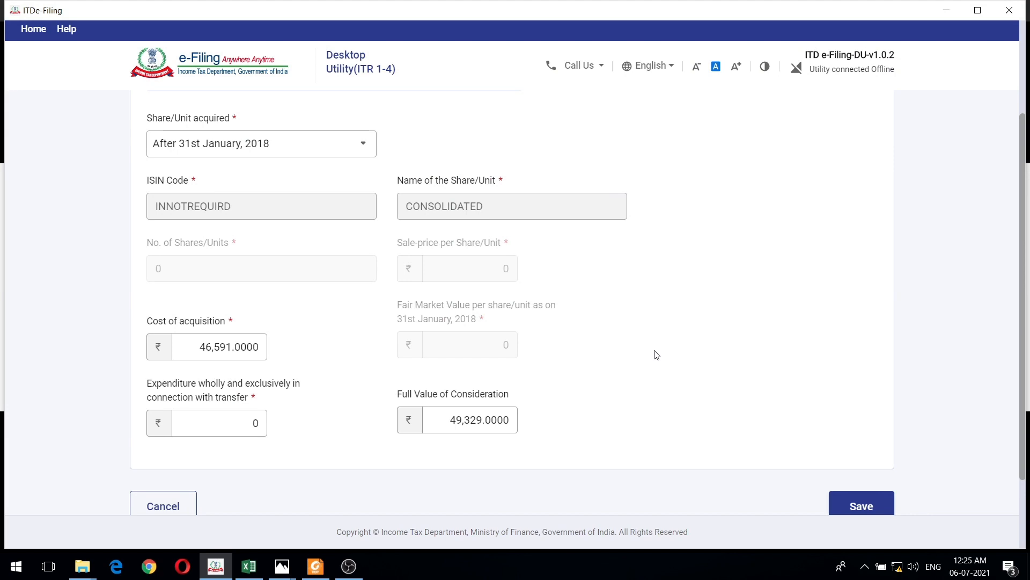
{"action": "scroll", "coordinate": [657, 355], "scroll_direction": "down", "scroll_amount": 1}
{"action": "scroll", "coordinate": [656, 354], "scroll_direction": "up", "scroll_amount": 1}
{"action": "scroll", "coordinate": [656, 355], "scroll_direction": "up", "scroll_amount": 2}
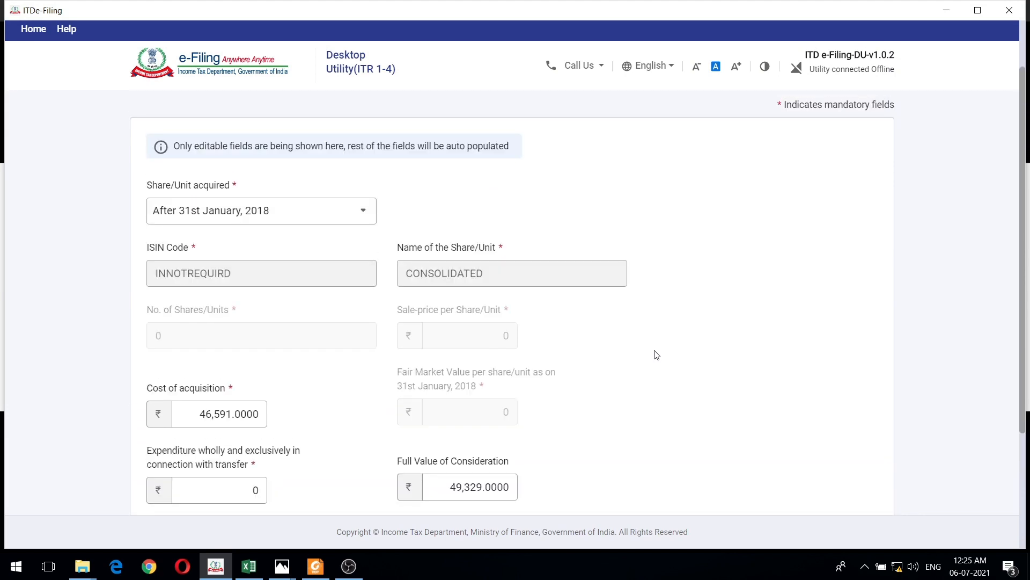
- Cancel editing the CONSOLIDATED entry, and check the Schedule 112A list against the scheme-level statement in Photos
{"action": "scroll", "coordinate": [420, 403], "scroll_direction": "down", "scroll_amount": 4}
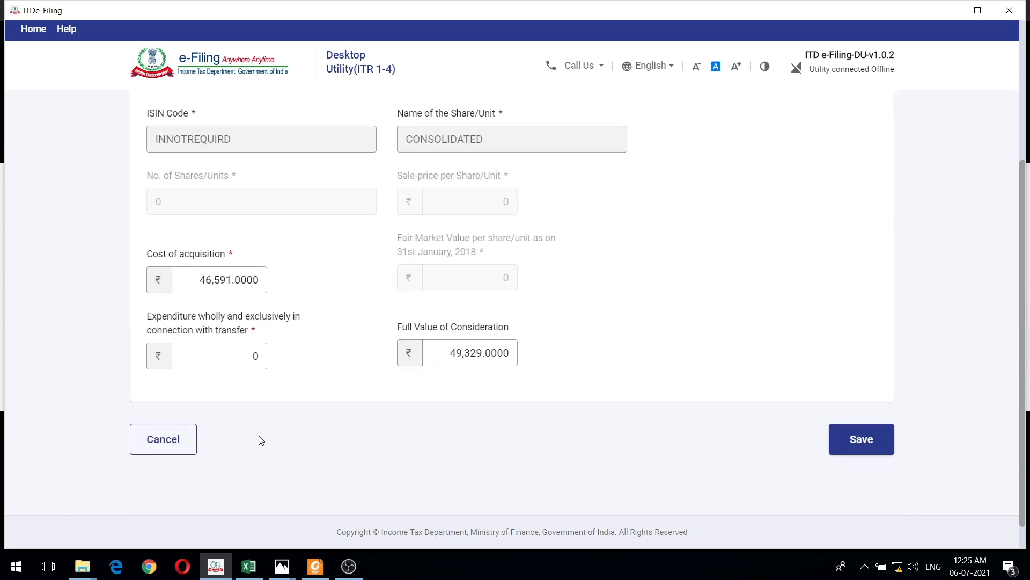
{"action": "left_click", "coordinate": [171, 447]}
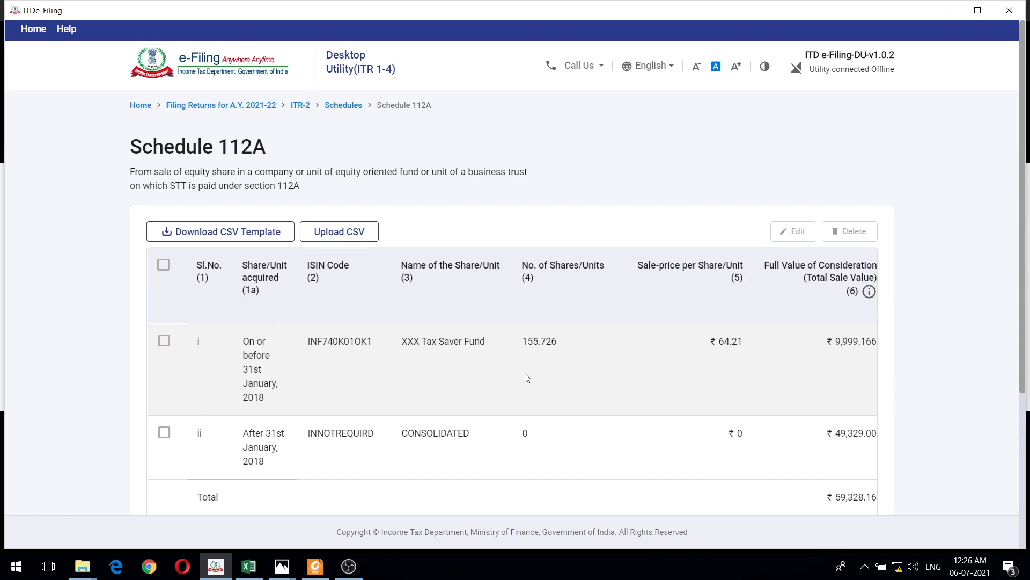
{"action": "key", "text": "alt+Tab"}
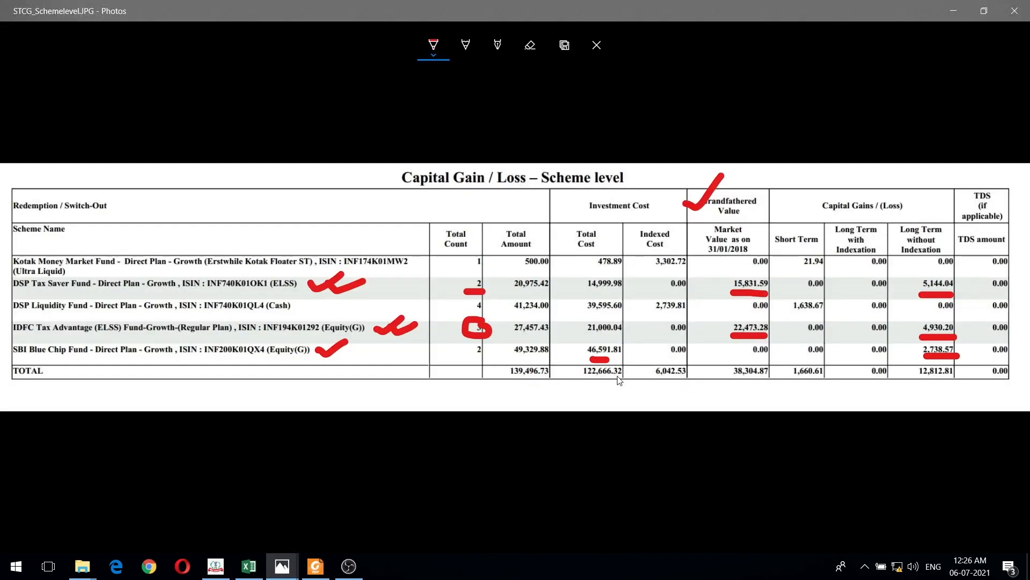
{"action": "key", "text": "alt+Tab"}
- Confirm Schedule 112A in ITDe-Filing to return to the list of schedules
{"action": "scroll", "coordinate": [662, 357], "scroll_direction": "down", "scroll_amount": 3}
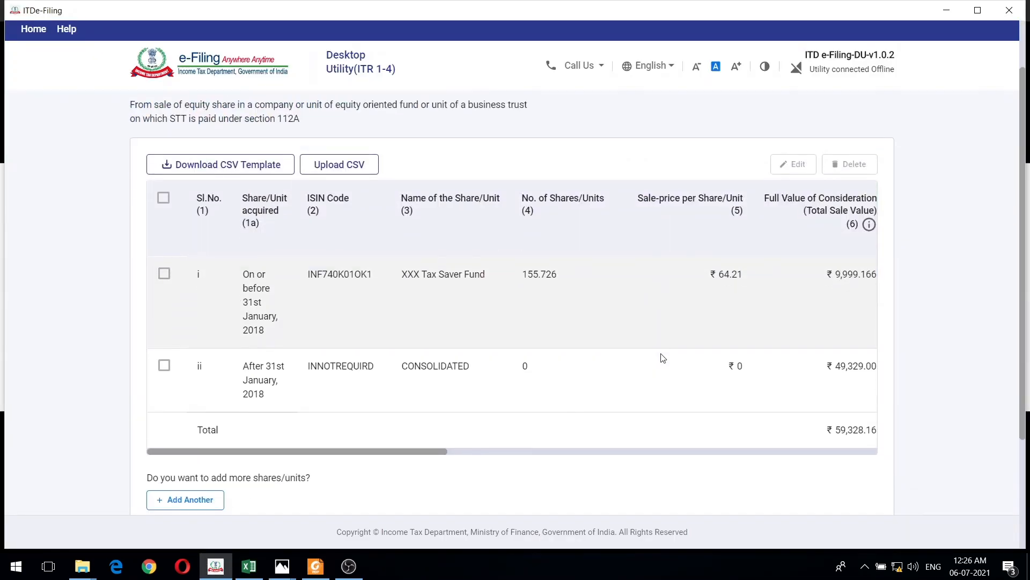
{"action": "scroll", "coordinate": [658, 362], "scroll_direction": "down", "scroll_amount": 1}
{"action": "left_click", "coordinate": [865, 495]}
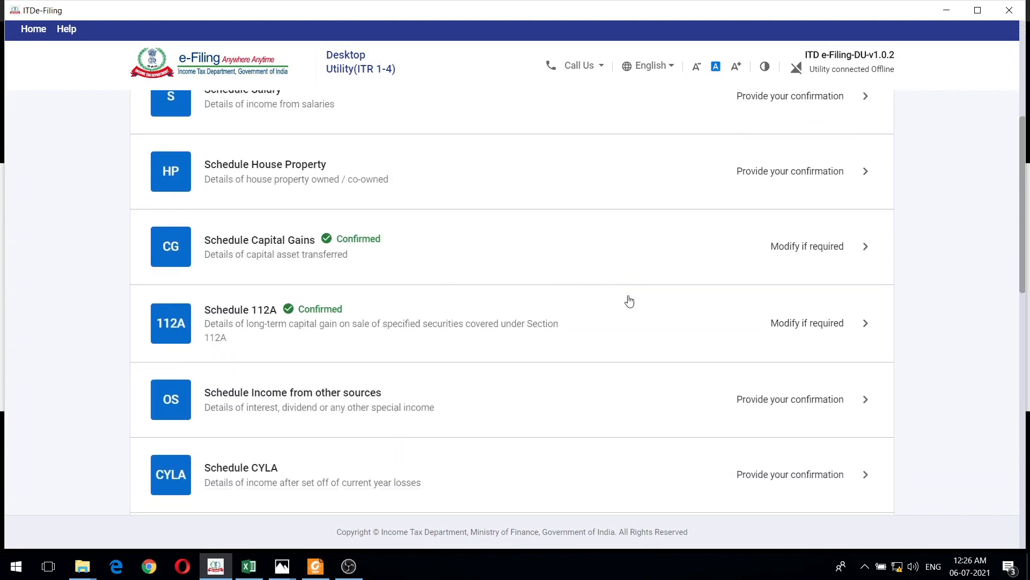
- Open Schedule Capital Gains and review the section 112A gain, the gain from other assets and the totals A to C
{"action": "left_click", "coordinate": [555, 231]}
{"action": "scroll", "coordinate": [714, 297], "scroll_direction": "down", "scroll_amount": 2}
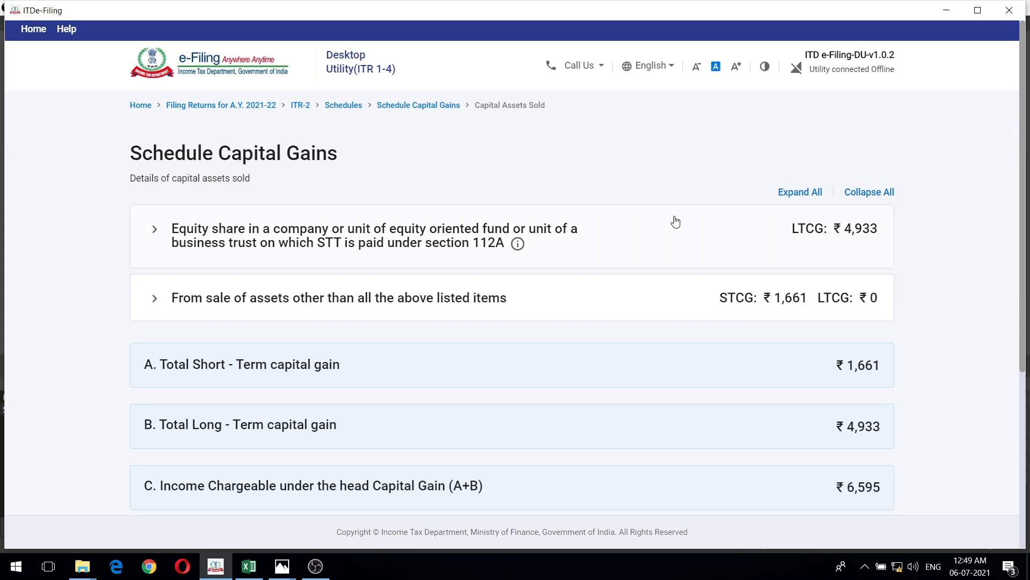
{"action": "scroll", "coordinate": [653, 264], "scroll_direction": "down", "scroll_amount": 3}
{"action": "scroll", "coordinate": [653, 263], "scroll_direction": "down", "scroll_amount": 2}
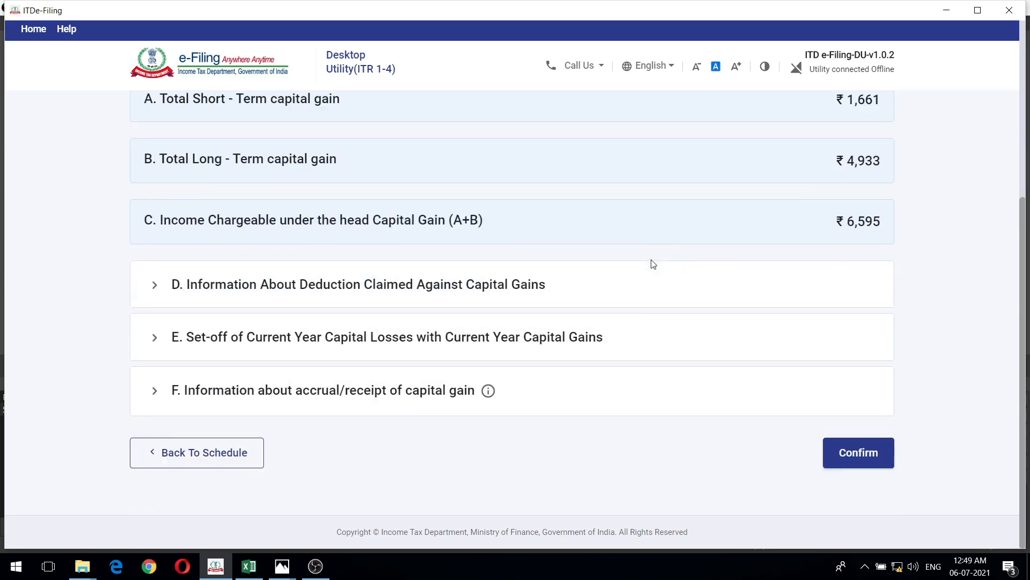
{"action": "scroll", "coordinate": [656, 265], "scroll_direction": "up", "scroll_amount": 5}
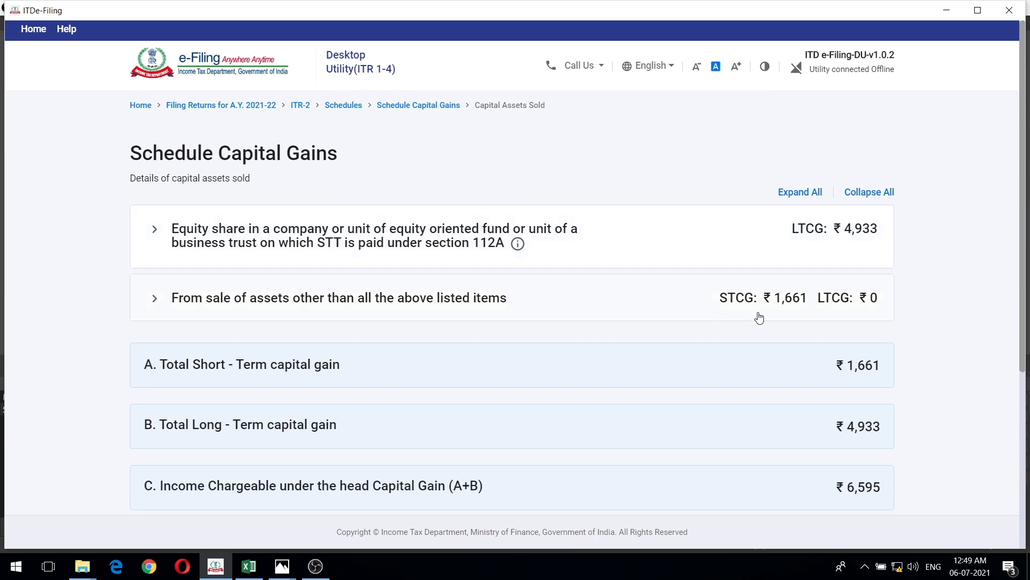
{"action": "scroll", "coordinate": [621, 258], "scroll_direction": "down", "scroll_amount": 5}
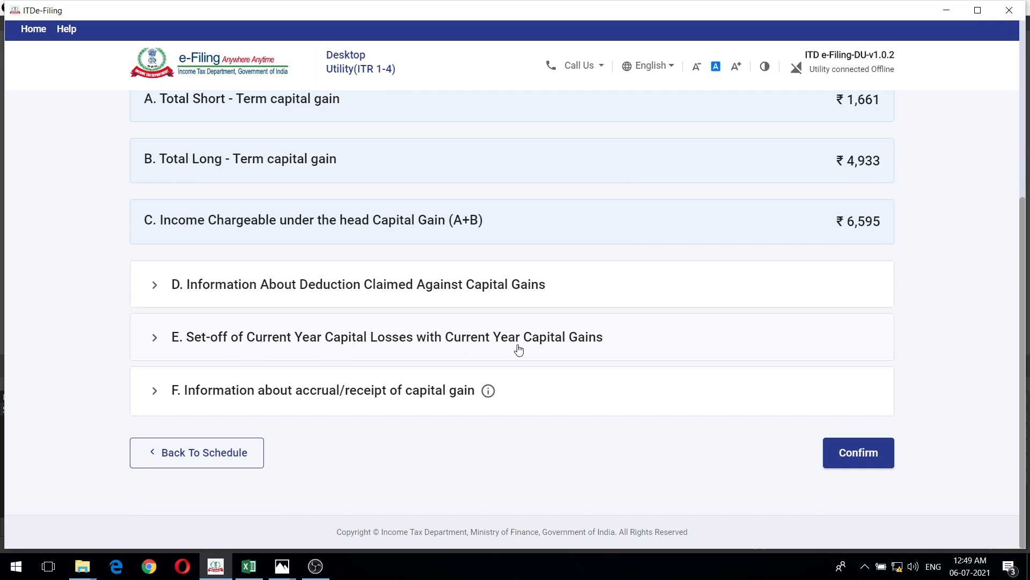
- Expand section E on the set-off of current year capital losses, and review its current-year gains by rate
{"action": "left_click", "coordinate": [578, 341]}
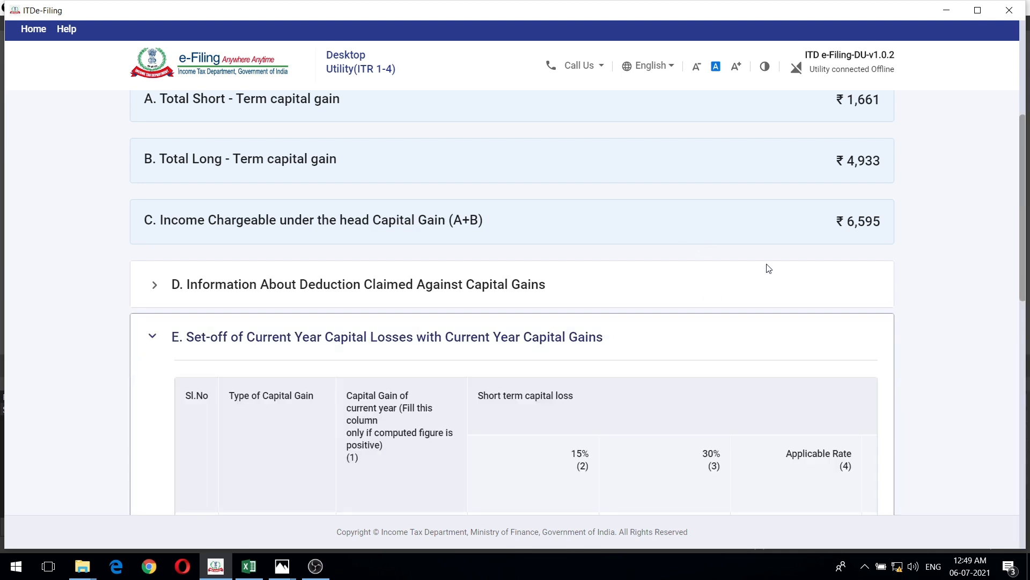
{"action": "scroll", "coordinate": [893, 313], "scroll_direction": "down", "scroll_amount": 6}
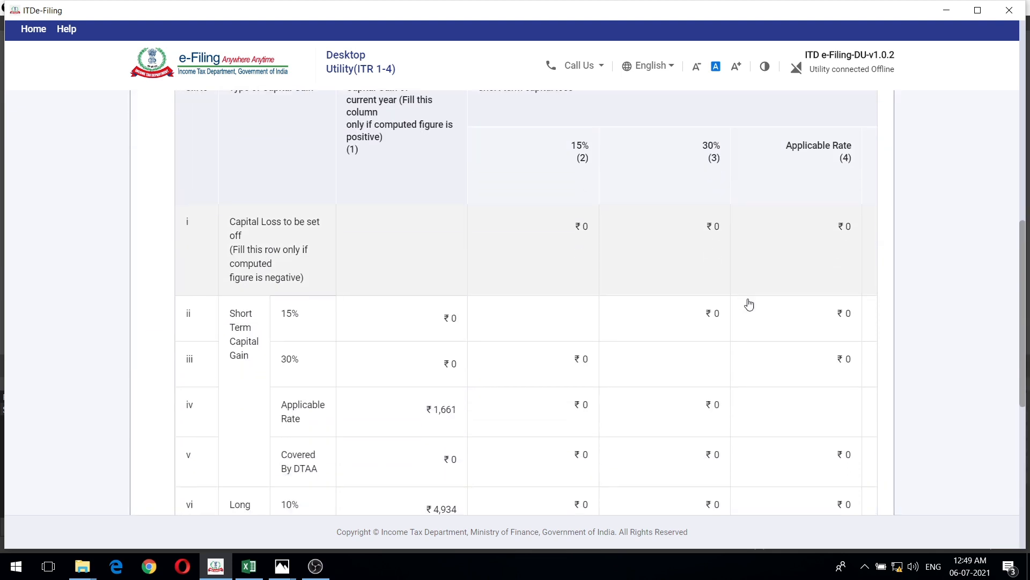
{"action": "scroll", "coordinate": [749, 304], "scroll_direction": "down", "scroll_amount": 2}
{"action": "scroll", "coordinate": [749, 305], "scroll_direction": "up", "scroll_amount": 3}
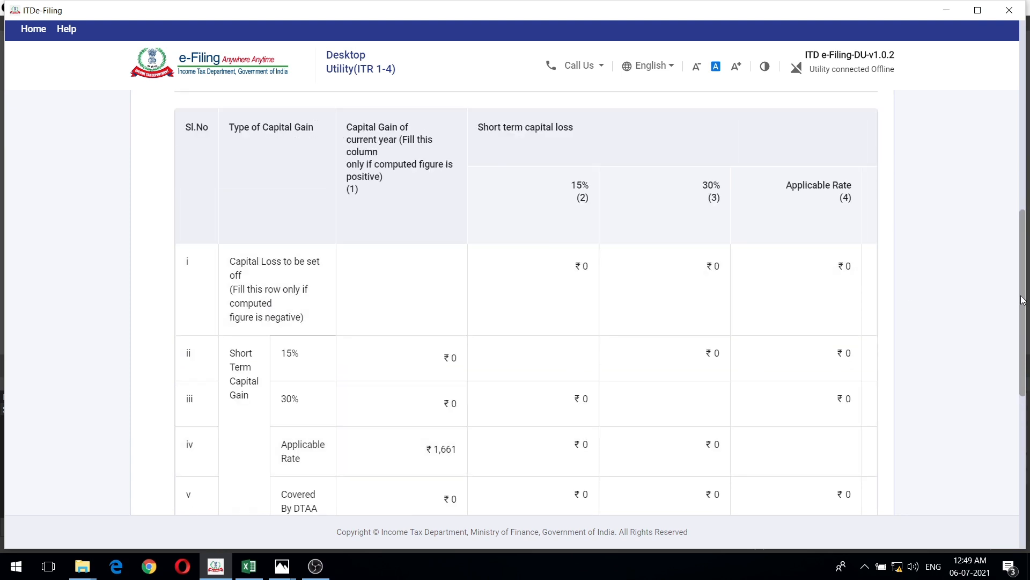
{"action": "scroll", "coordinate": [1022, 300], "scroll_direction": "up", "scroll_amount": 10}
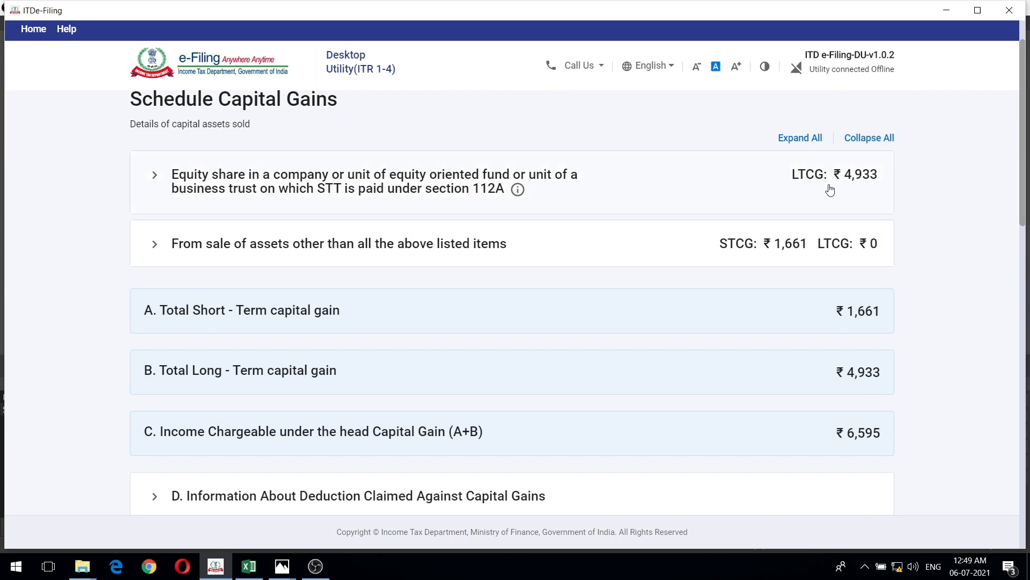
- Compare section E's applicable-rate short-term gain and 10% long-term gain with the schedule's totals
{"action": "left_click_drag", "start_coordinate": [1024, 195], "coordinate": [1023, 435]}
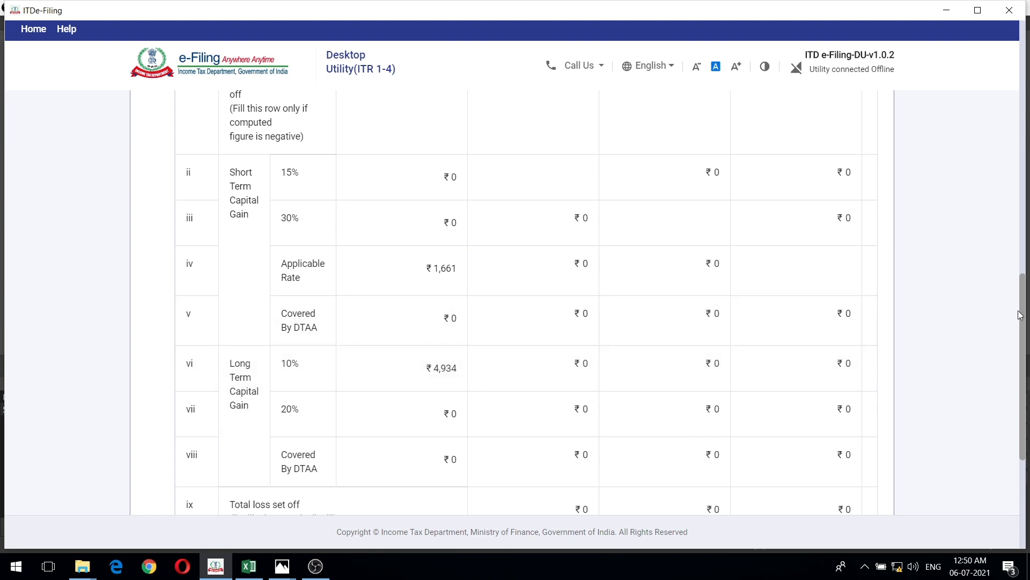
{"action": "left_click_drag", "start_coordinate": [1024, 328], "coordinate": [1026, 89]}
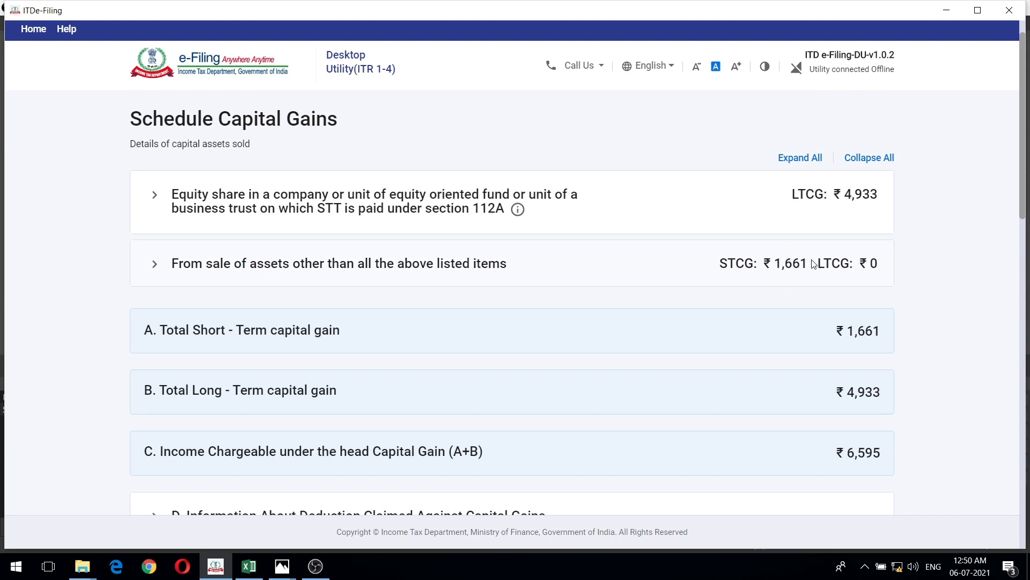
{"action": "left_click_drag", "start_coordinate": [1023, 189], "coordinate": [1020, 436]}
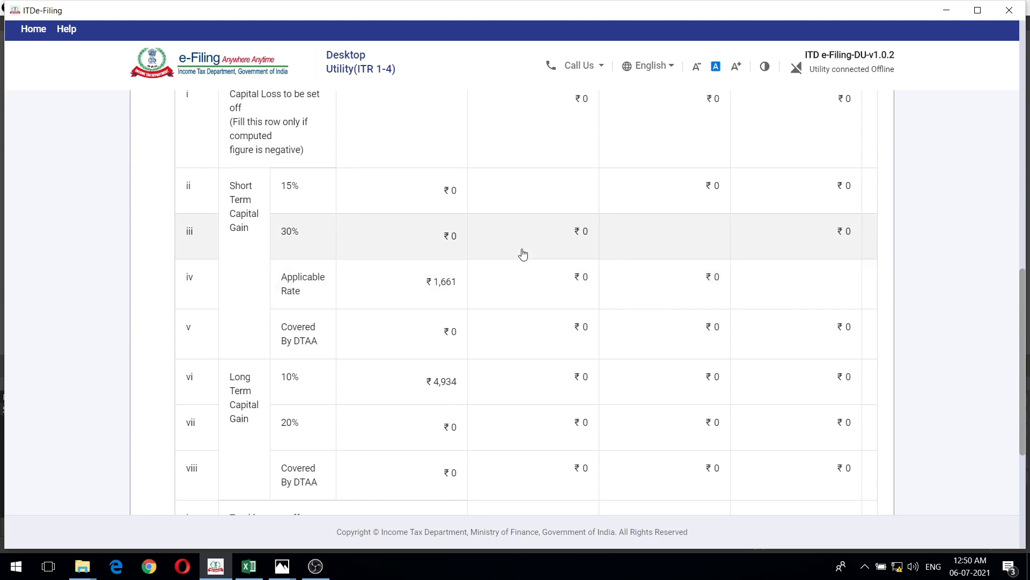
{"action": "scroll", "coordinate": [523, 254], "scroll_direction": "up", "scroll_amount": 4}
{"action": "scroll", "coordinate": [523, 254], "scroll_direction": "down", "scroll_amount": 4}
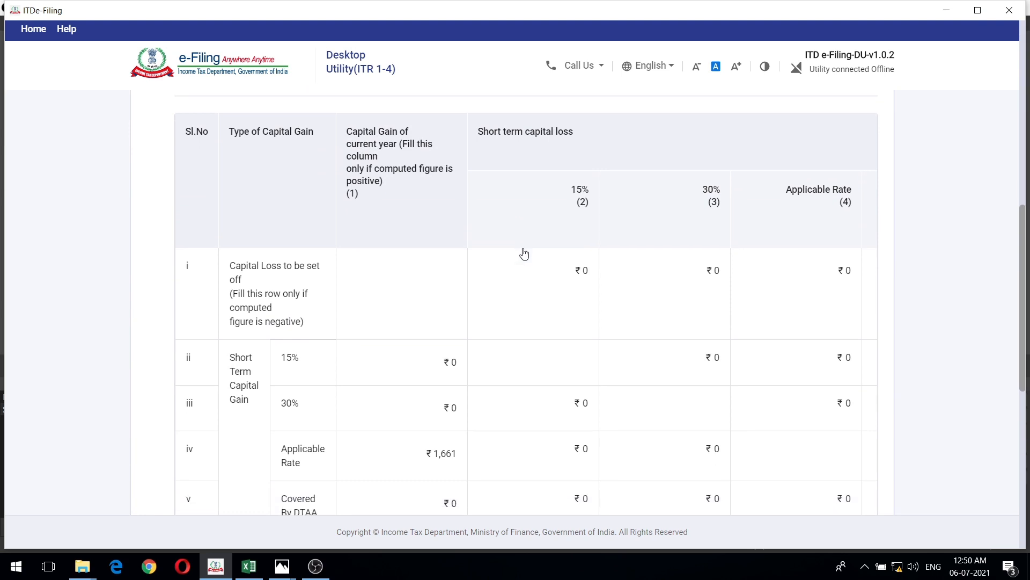
{"action": "scroll", "coordinate": [524, 254], "scroll_direction": "down", "scroll_amount": 3}
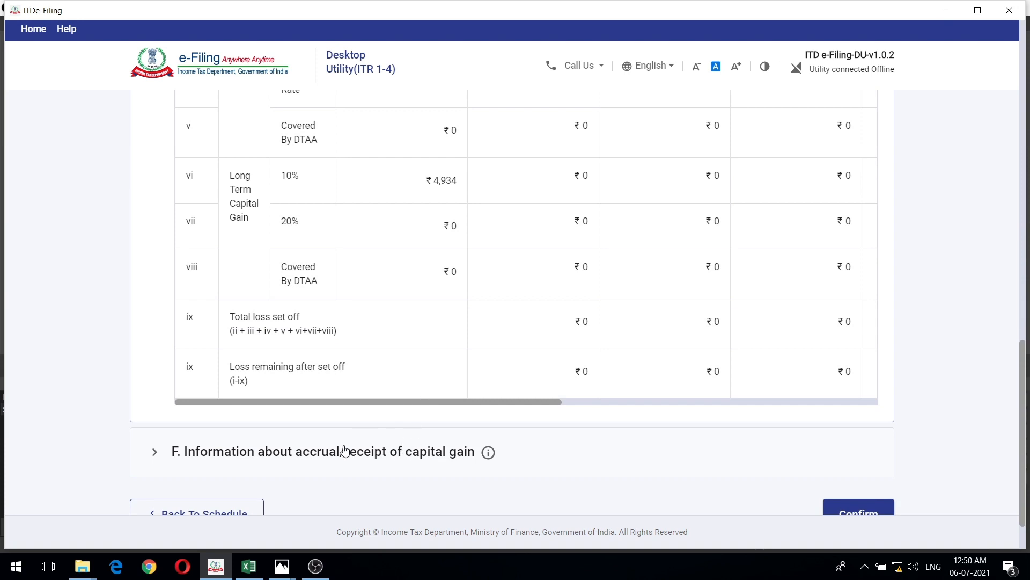
- Expand section F on accrual/receipt of capital gain, and examine its period columns and short-term gain rows
{"action": "left_click", "coordinate": [296, 465]}
{"action": "scroll", "coordinate": [931, 318], "scroll_direction": "up", "scroll_amount": 7}
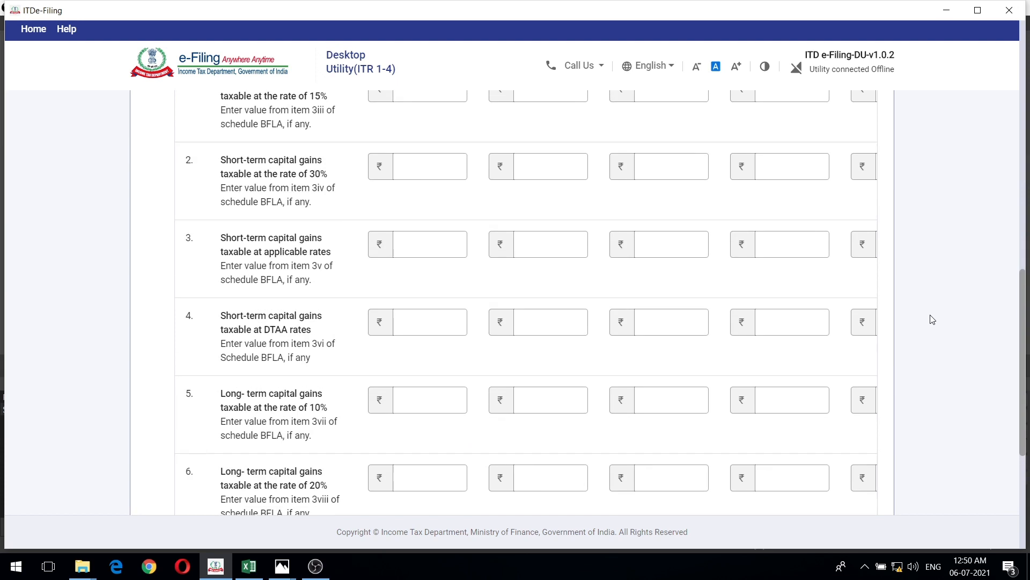
{"action": "scroll", "coordinate": [962, 286], "scroll_direction": "down", "scroll_amount": 3}
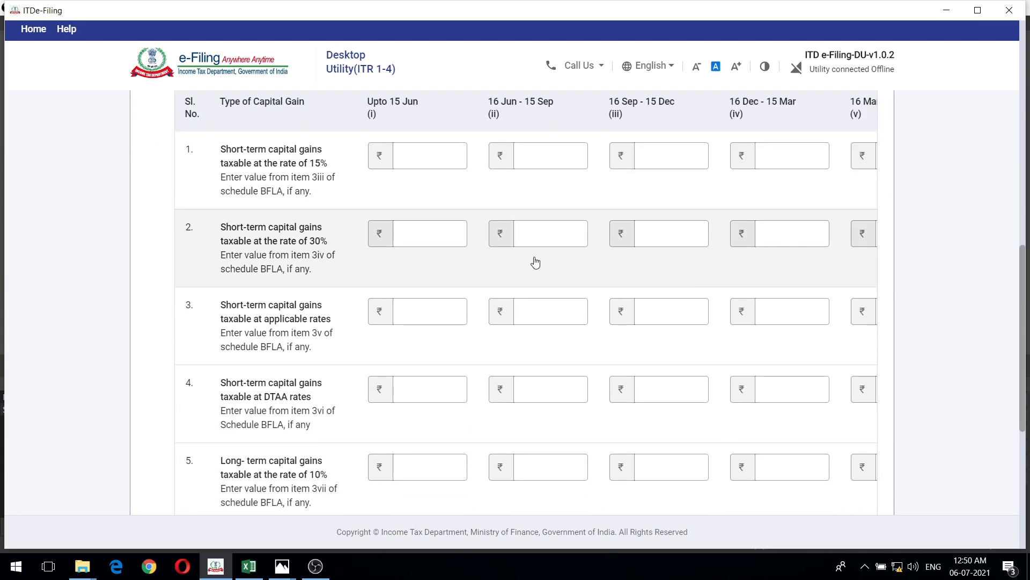
{"action": "left_click", "coordinate": [409, 242]}
{"action": "left_click", "coordinate": [559, 239]}
{"action": "scroll", "coordinate": [525, 262], "scroll_direction": "up", "scroll_amount": 1}
{"action": "left_click", "coordinate": [446, 288]}
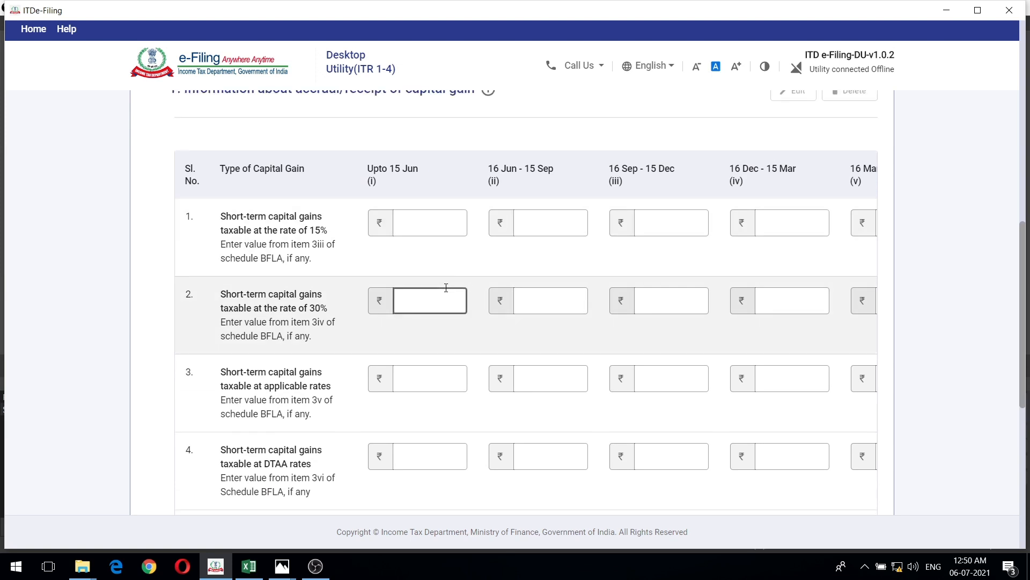
- Compare the schedule's short-term and long-term totals with the matching gain-type rows of section F
{"action": "scroll", "coordinate": [892, 214], "scroll_direction": "up", "scroll_amount": 10}
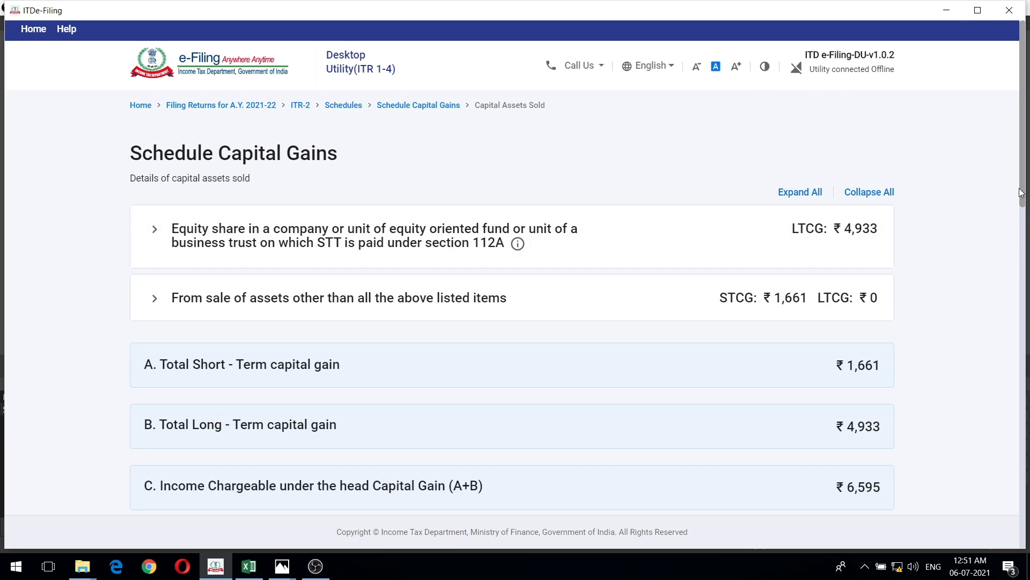
{"action": "left_click_drag", "start_coordinate": [1023, 187], "coordinate": [1014, 379]}
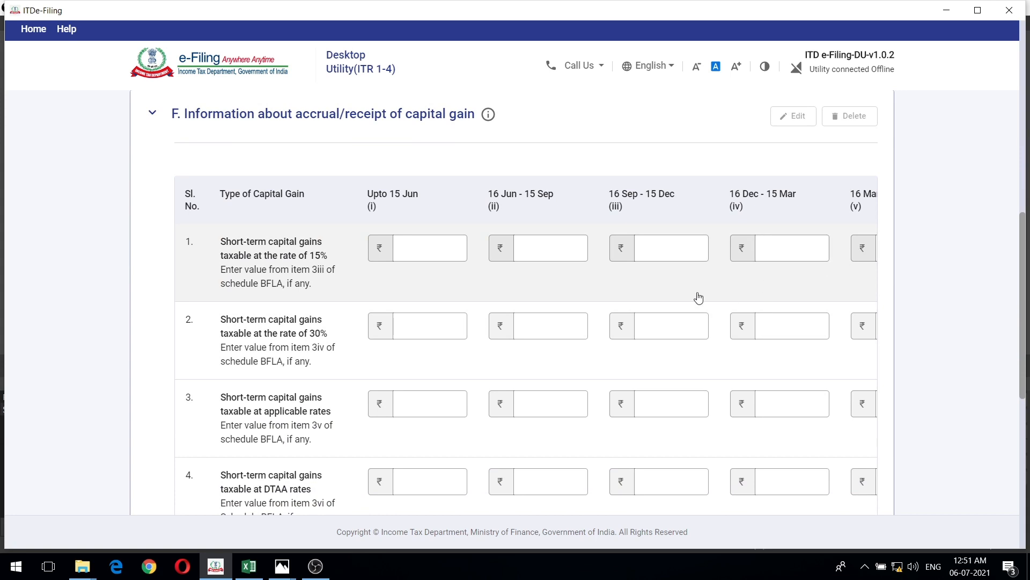
{"action": "scroll", "coordinate": [698, 298], "scroll_direction": "down", "scroll_amount": 4}
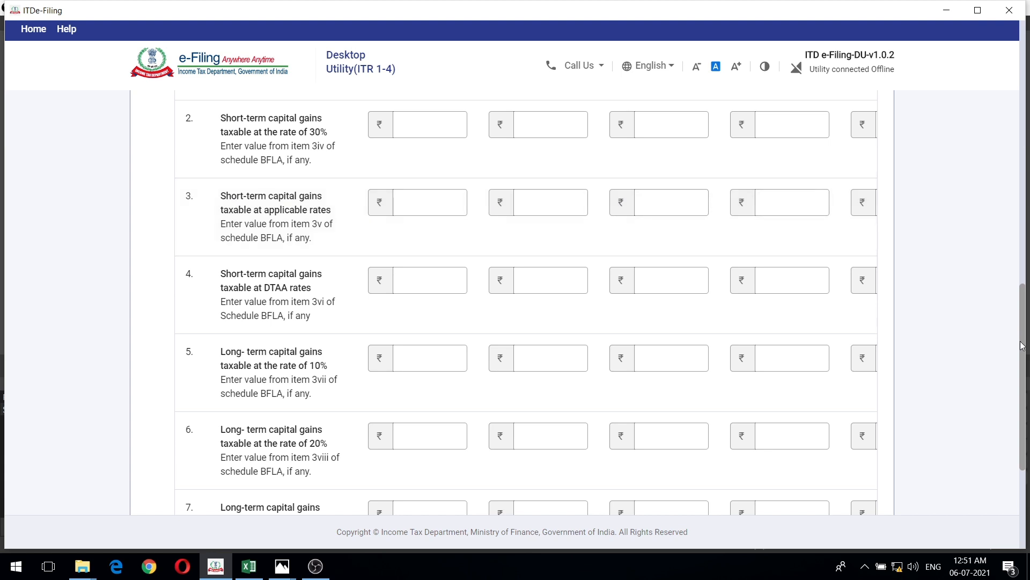
{"action": "left_click_drag", "start_coordinate": [1024, 346], "coordinate": [989, 86]}
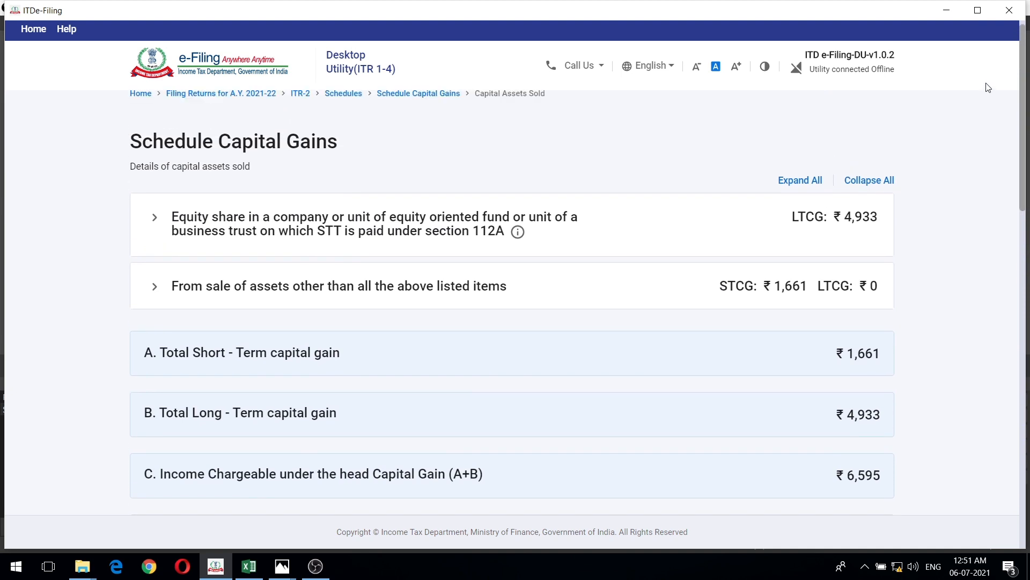
{"action": "left_click_drag", "start_coordinate": [1024, 201], "coordinate": [920, 391]}
{"action": "left_click", "coordinate": [514, 253]}
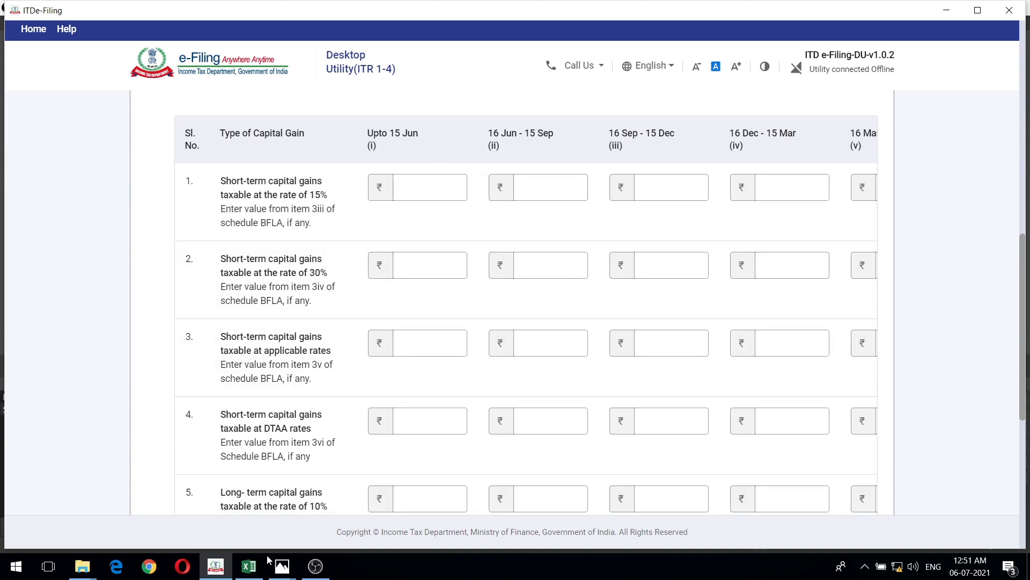
- Open Accural.JPG in Photos and review the period-wise short-term and long-term capital gains in the overall summary
{"action": "left_click", "coordinate": [282, 568]}
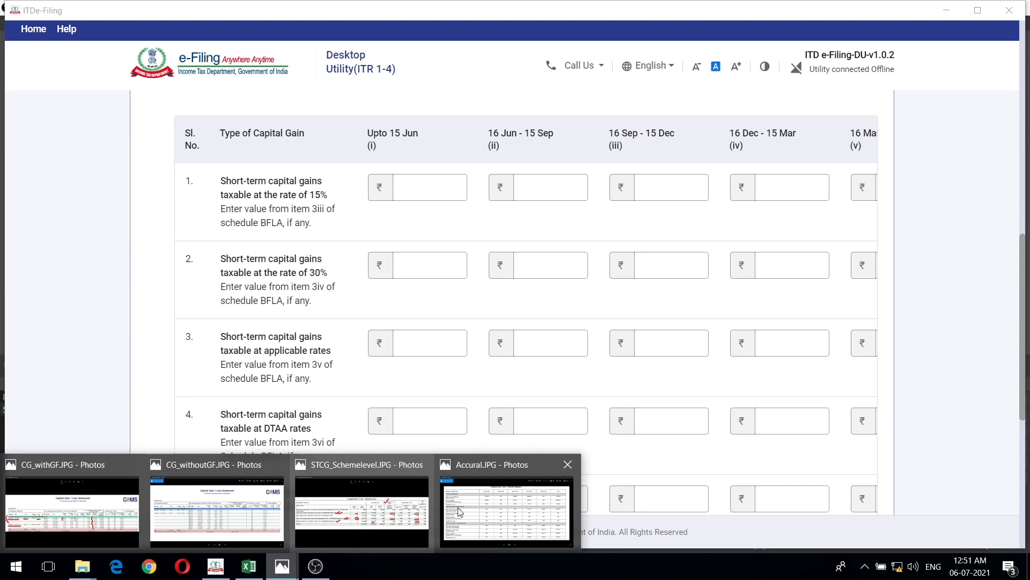
{"action": "left_click", "coordinate": [500, 505]}
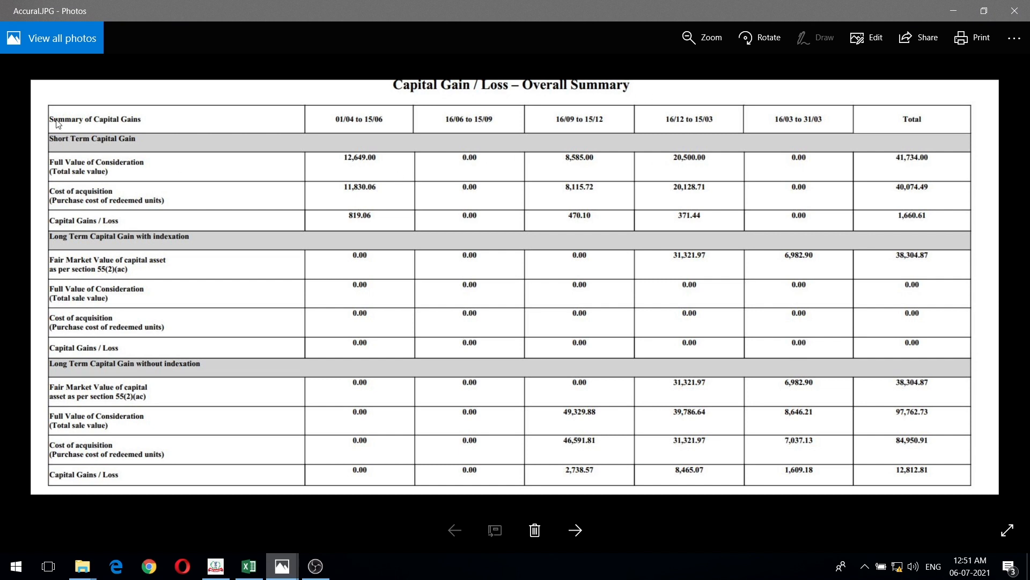
{"action": "scroll", "coordinate": [735, 94], "scroll_direction": "down", "scroll_amount": 1}
{"action": "scroll", "coordinate": [288, 180], "scroll_direction": "up", "scroll_amount": 1}
- Return to ITDe-Filing, expand section D on deductions claimed against capital gains to check it, and collapse it again
{"action": "left_click", "coordinate": [215, 566]}
{"action": "scroll", "coordinate": [662, 322], "scroll_direction": "up", "scroll_amount": 9}
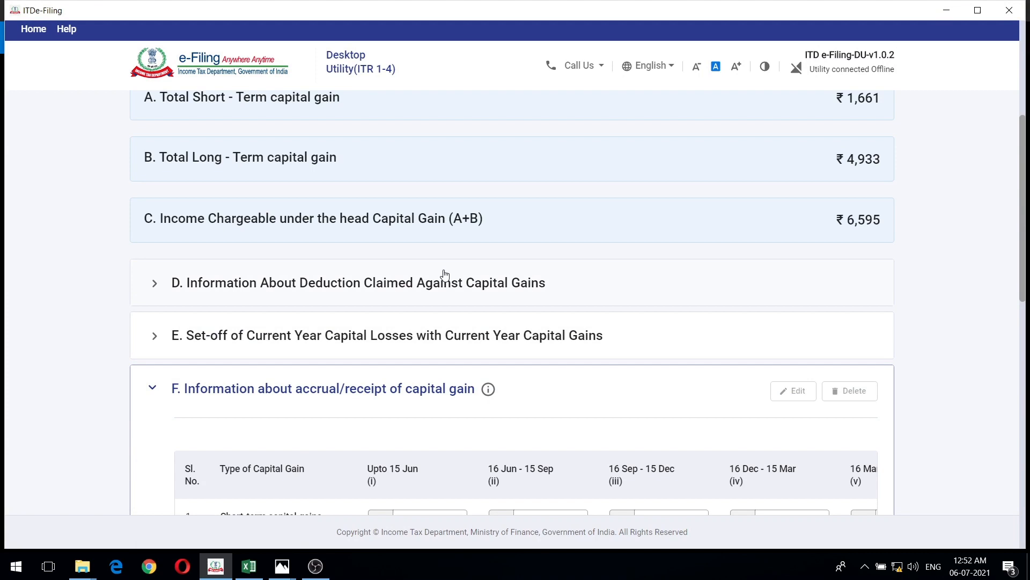
{"action": "scroll", "coordinate": [462, 239], "scroll_direction": "down", "scroll_amount": 2}
{"action": "left_click", "coordinate": [586, 290]}
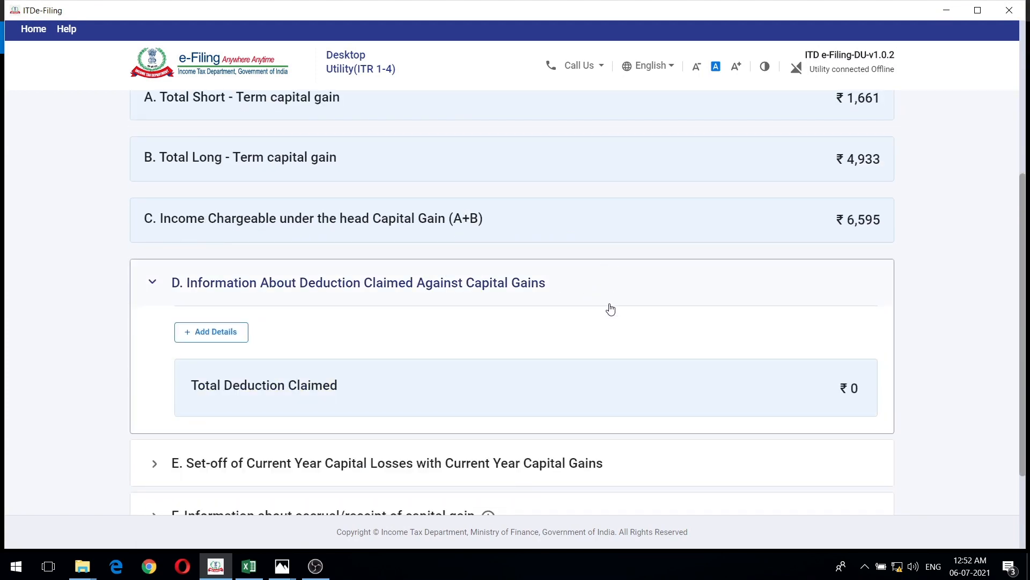
{"action": "scroll", "coordinate": [610, 308], "scroll_direction": "down", "scroll_amount": 1}
{"action": "left_click", "coordinate": [575, 225]}
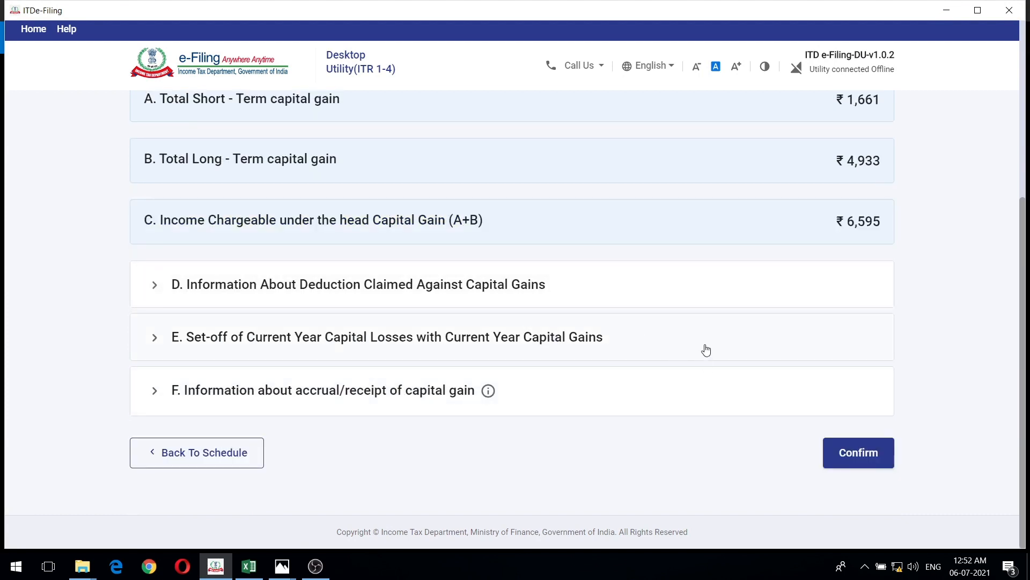
- Review section E's set-off table down to the remaining loss, and expand section F for the accrual details
{"action": "scroll", "coordinate": [941, 284], "scroll_direction": "down", "scroll_amount": 6}
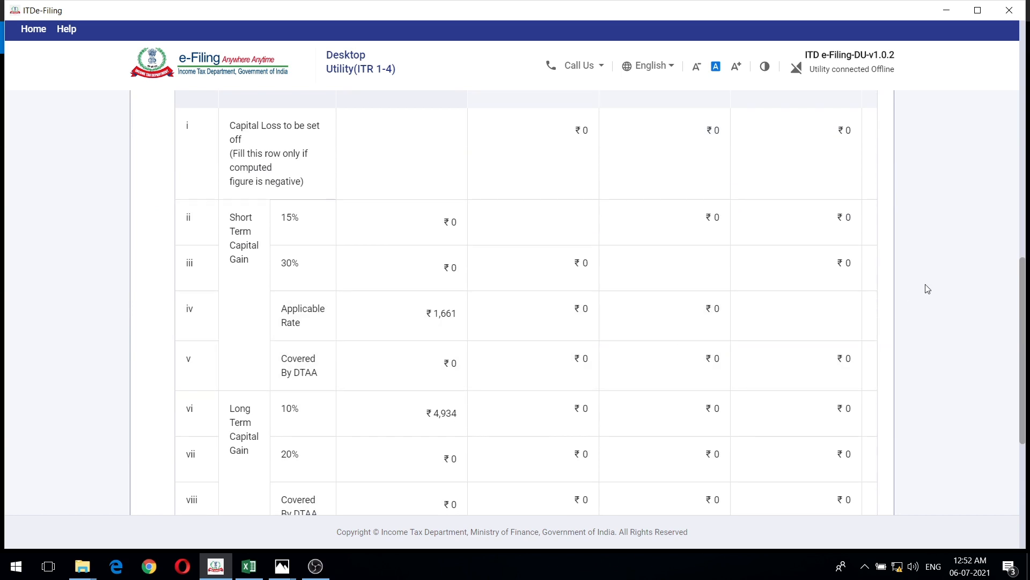
{"action": "scroll", "coordinate": [942, 288], "scroll_direction": "down", "scroll_amount": 1}
{"action": "scroll", "coordinate": [941, 288], "scroll_direction": "down", "scroll_amount": 4}
{"action": "scroll", "coordinate": [941, 288], "scroll_direction": "up", "scroll_amount": 4}
{"action": "scroll", "coordinate": [942, 288], "scroll_direction": "down", "scroll_amount": 2}
{"action": "scroll", "coordinate": [942, 288], "scroll_direction": "down", "scroll_amount": 4}
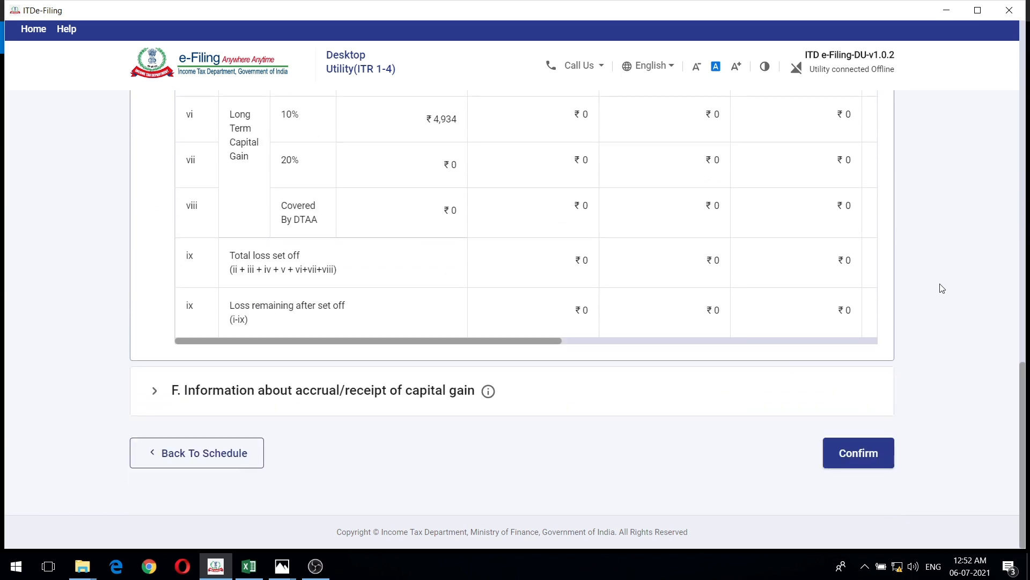
{"action": "left_click", "coordinate": [655, 397]}
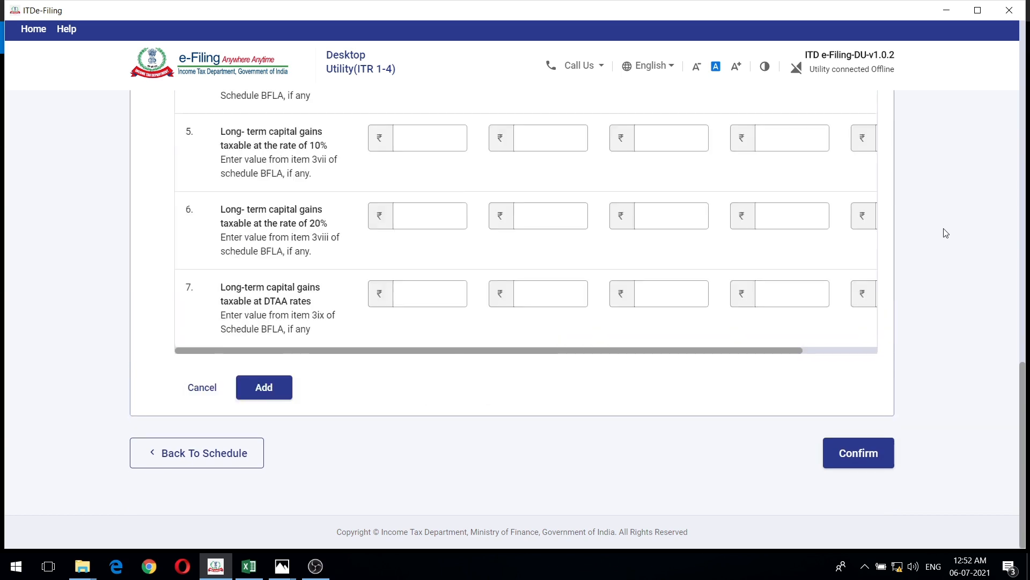
- Enter section F's short-term gains at applicable rates as 1660 for up to 15 Jun and 1 for 16 Jun - 15 Sep
{"action": "scroll", "coordinate": [945, 237], "scroll_direction": "up", "scroll_amount": 5}
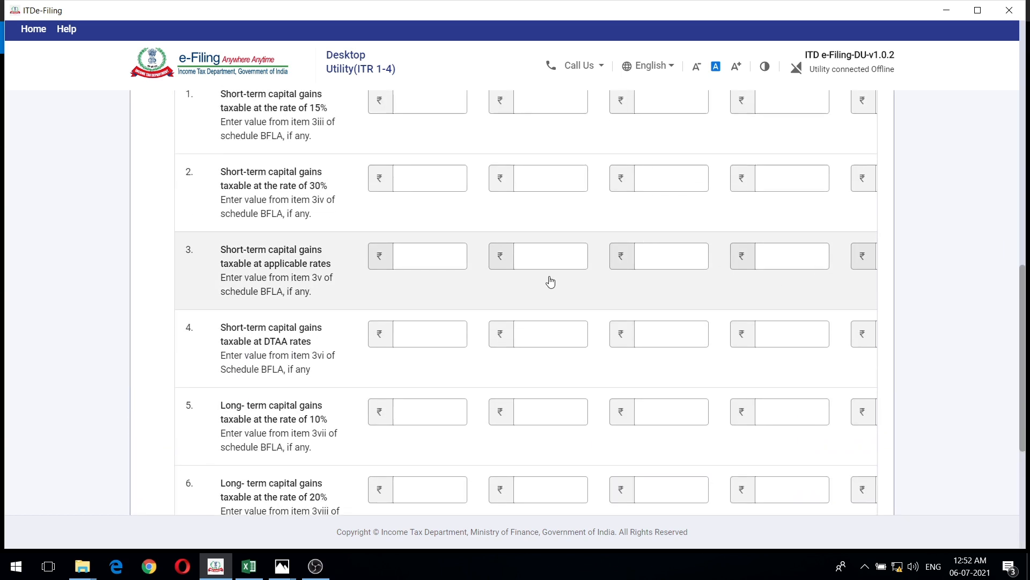
{"action": "scroll", "coordinate": [549, 281], "scroll_direction": "up", "scroll_amount": 3}
{"action": "scroll", "coordinate": [505, 287], "scroll_direction": "down", "scroll_amount": 3}
{"action": "left_click", "coordinate": [429, 316]}
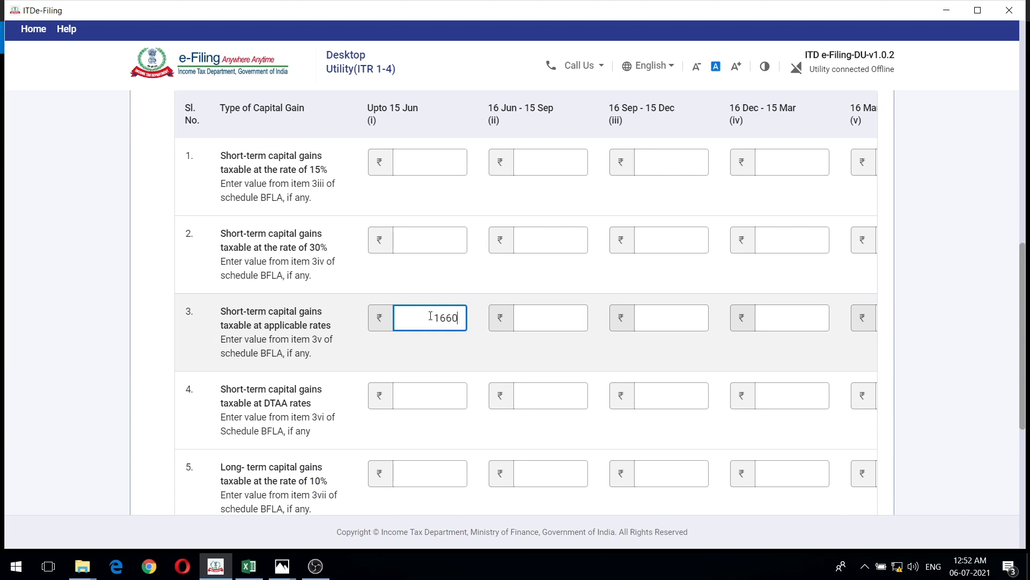
{"action": "key", "text": "Tab"}
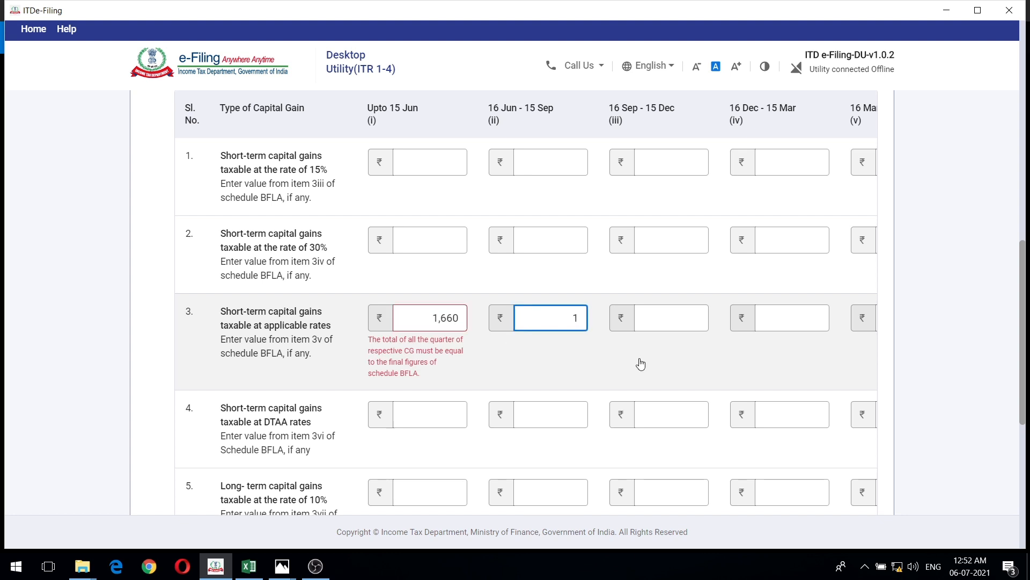
{"action": "left_click", "coordinate": [679, 361]}
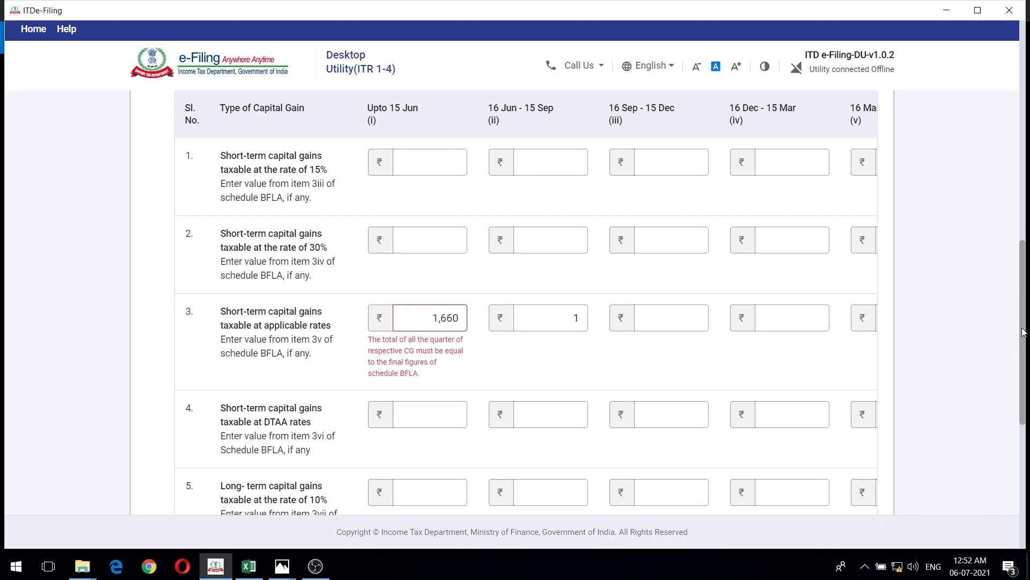
- Check the schedule's totals and enter long-term gains at 10% as 4930 for up to 15 Jun and 4 for 16 Jun - 15 Sep
{"action": "scroll", "coordinate": [1022, 337], "scroll_direction": "up", "scroll_amount": 10}
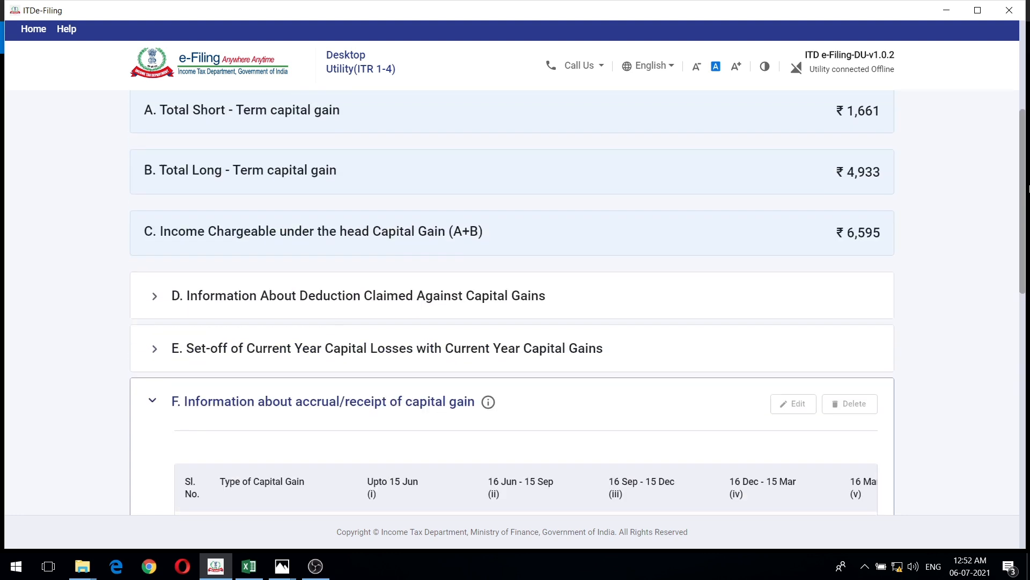
{"action": "scroll", "coordinate": [1026, 381], "scroll_direction": "down", "scroll_amount": 10}
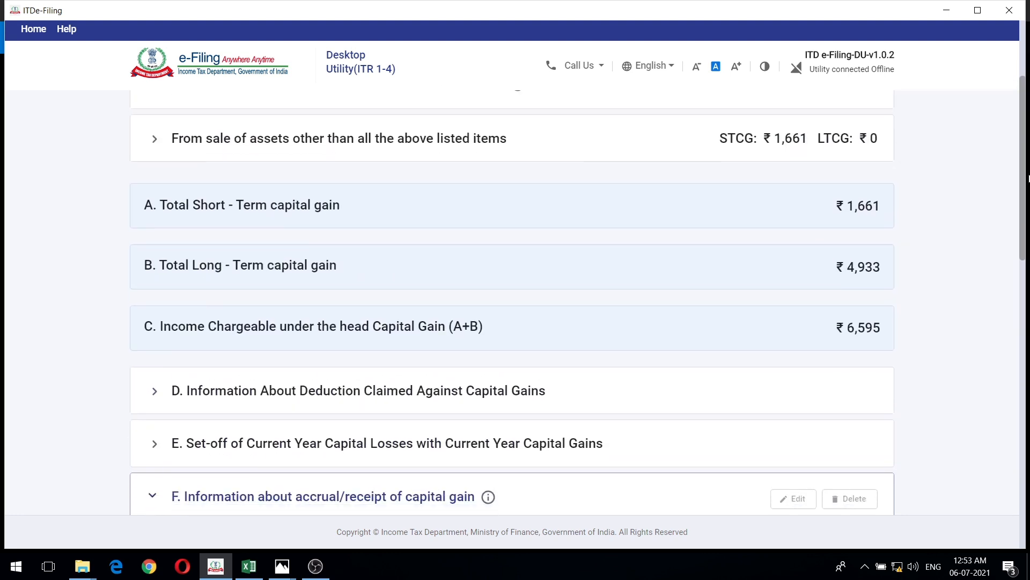
{"action": "scroll", "coordinate": [1026, 381], "scroll_direction": "down", "scroll_amount": 3}
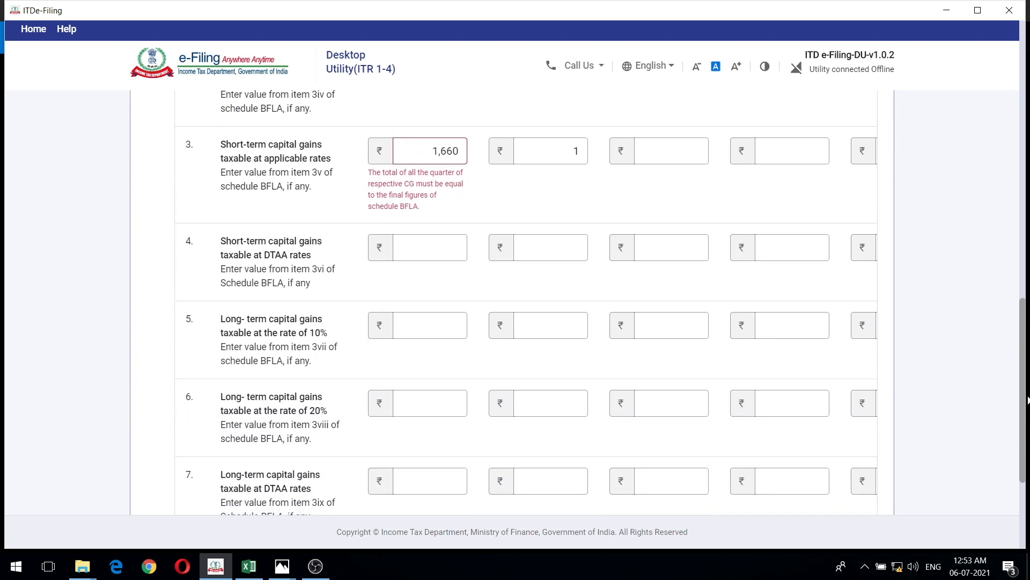
{"action": "left_click", "coordinate": [427, 261]}
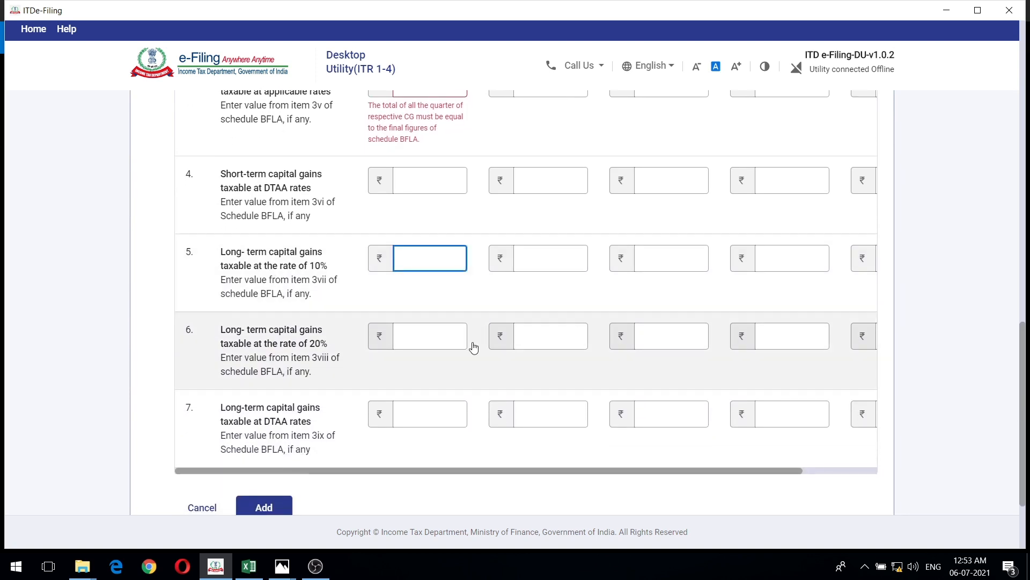
{"action": "type", "text": "4,93"}
{"action": "type", "text": "0"}
{"action": "key", "text": "Tab"}
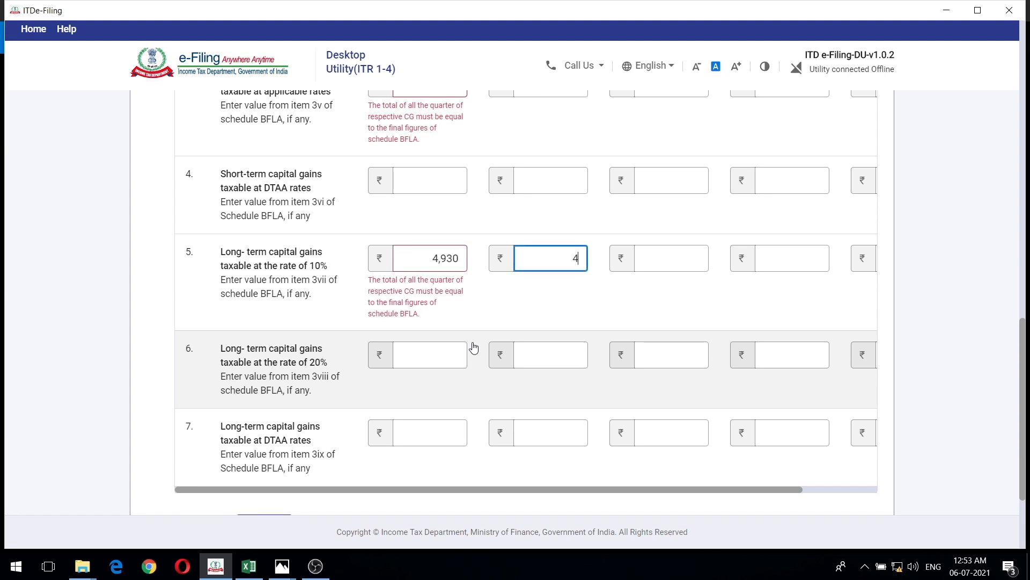
{"action": "left_click", "coordinate": [797, 324]}
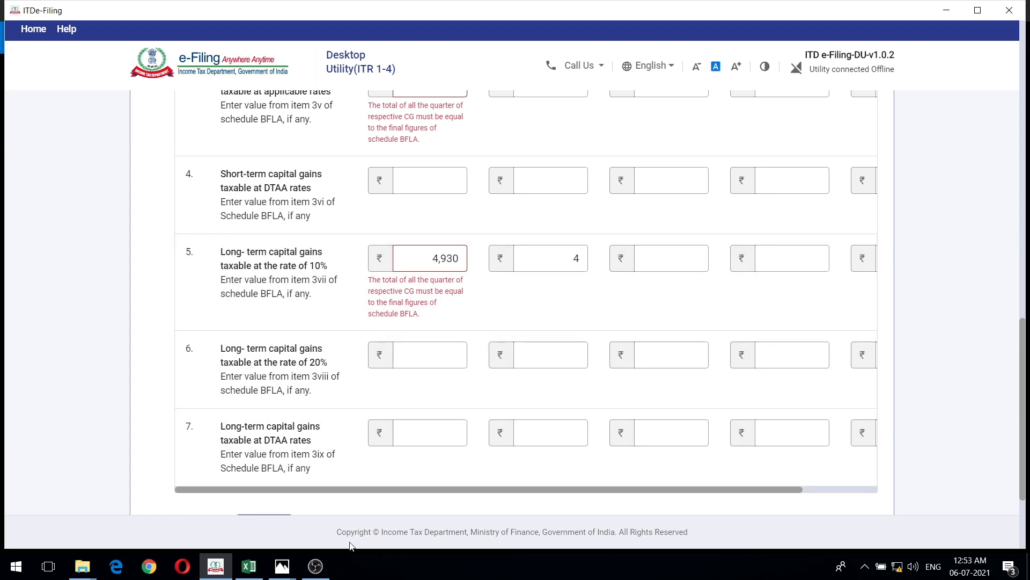
- Review the period-wise short-term and long-term gains in Accural.JPG in Photos again, and return to ITDe-Filing
{"action": "mouse_move", "coordinate": [279, 571]}
{"action": "left_click", "coordinate": [495, 510]}
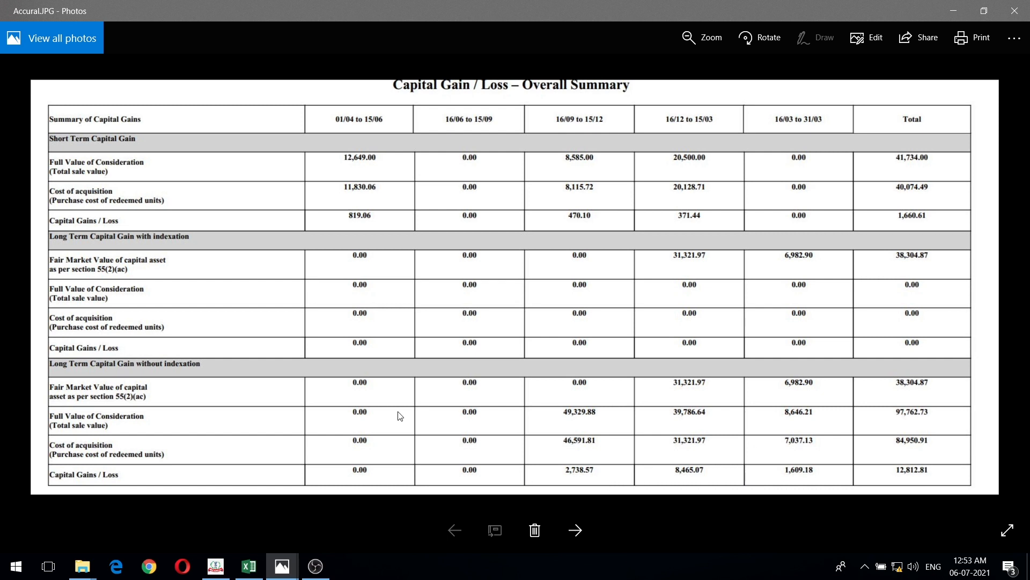
{"action": "left_click", "coordinate": [215, 566]}
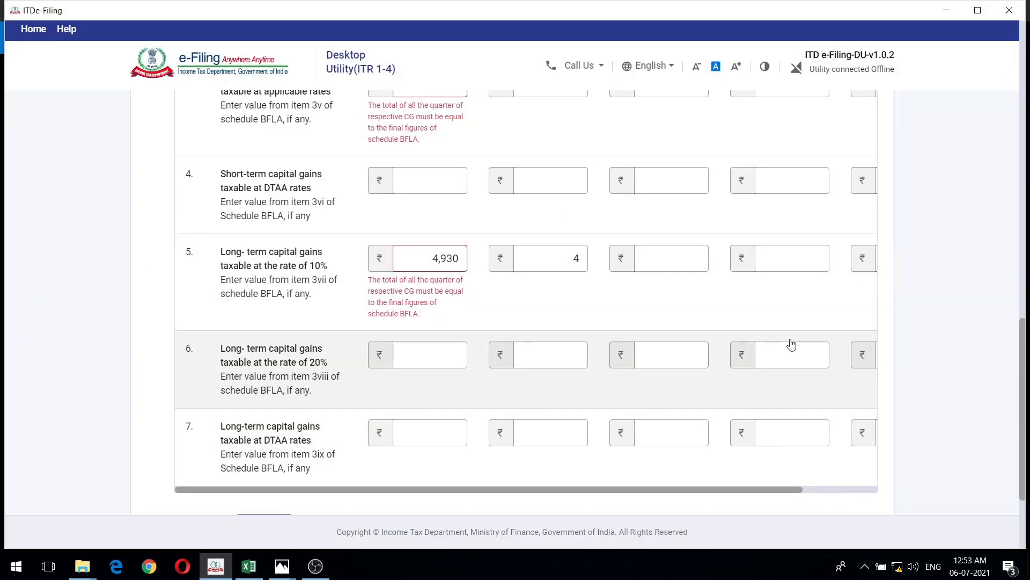
- Compare the section F entries with the schedule's capital gain totals, recheck Accural.JPG in Photos, and return to ITDe-Filing
{"action": "scroll", "coordinate": [790, 342], "scroll_direction": "up", "scroll_amount": 1}
{"action": "scroll", "coordinate": [790, 342], "scroll_direction": "up", "scroll_amount": 3}
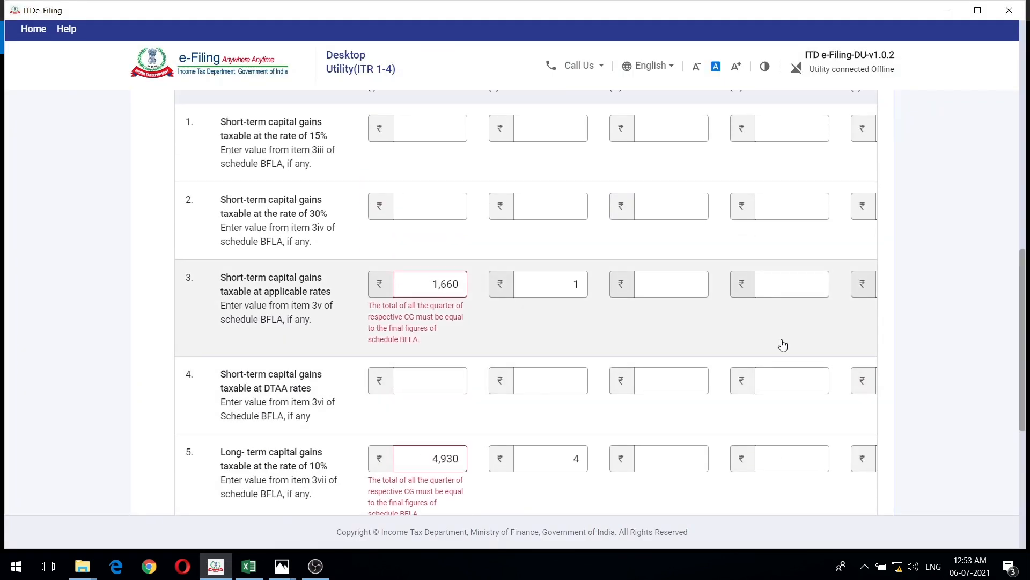
{"action": "scroll", "coordinate": [784, 345], "scroll_direction": "down", "scroll_amount": 4}
{"action": "scroll", "coordinate": [783, 345], "scroll_direction": "up", "scroll_amount": 10}
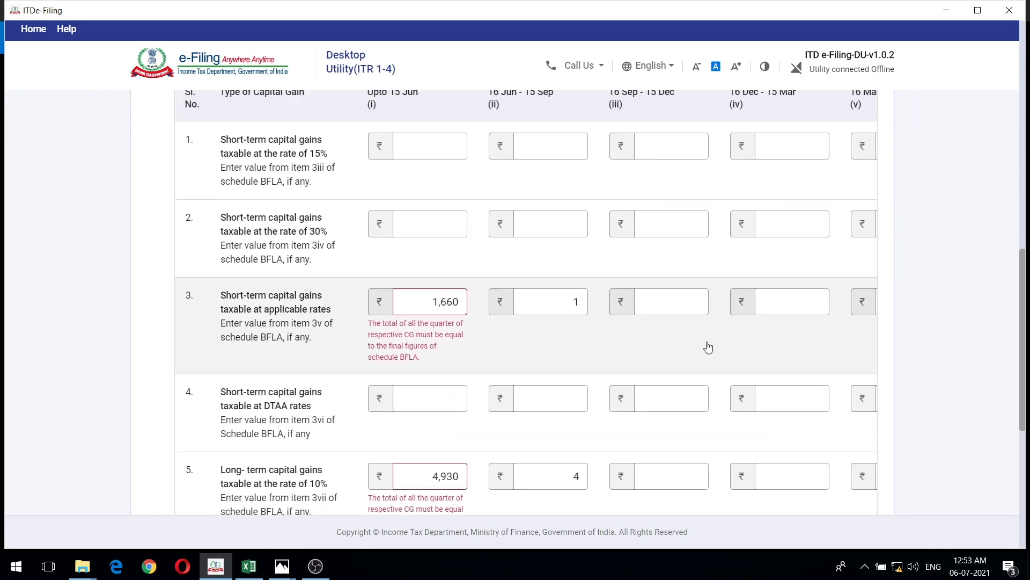
{"action": "scroll", "coordinate": [772, 307], "scroll_direction": "up", "scroll_amount": 5}
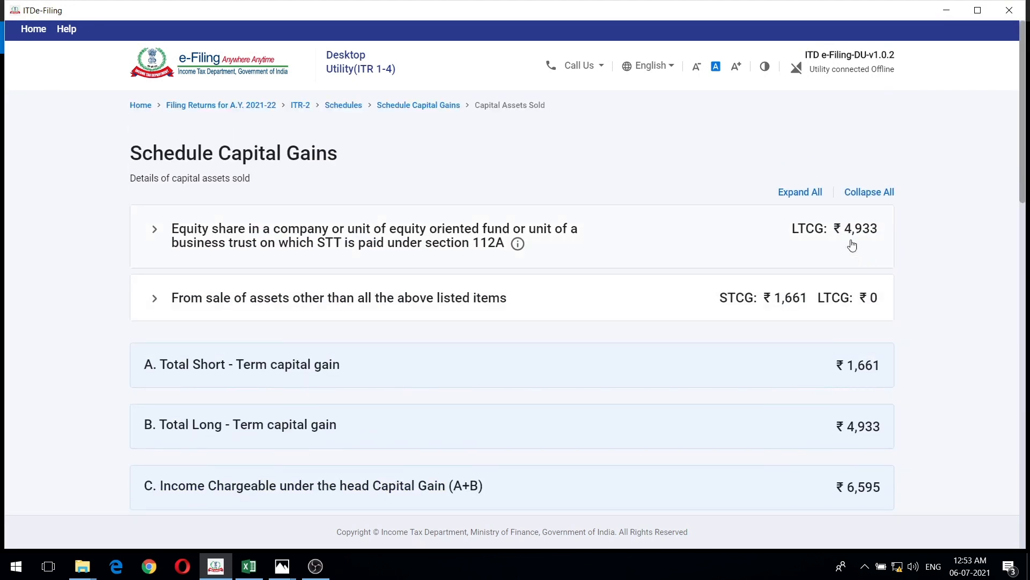
{"action": "scroll", "coordinate": [895, 250], "scroll_direction": "down", "scroll_amount": 12}
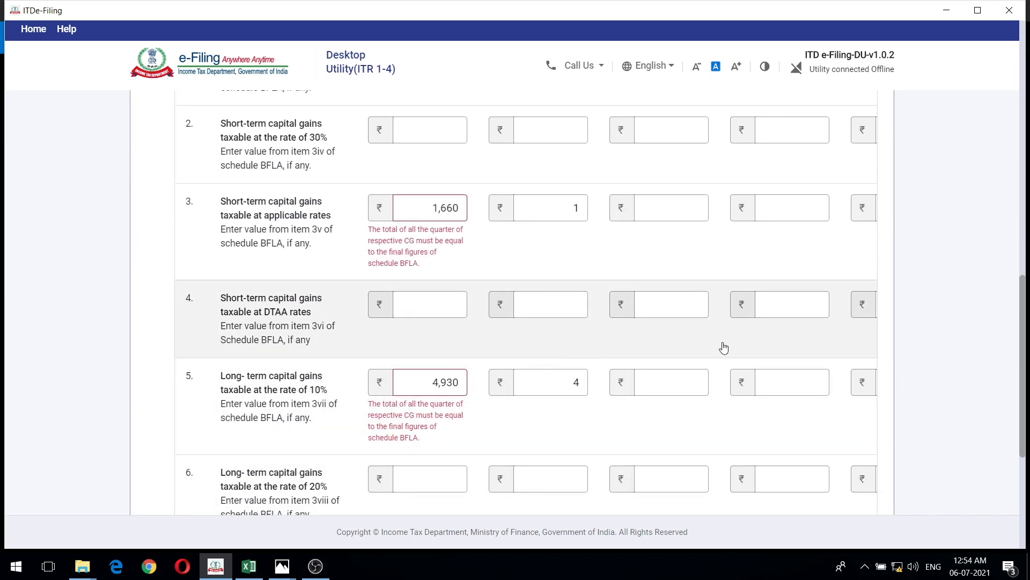
{"action": "mouse_move", "coordinate": [282, 566]}
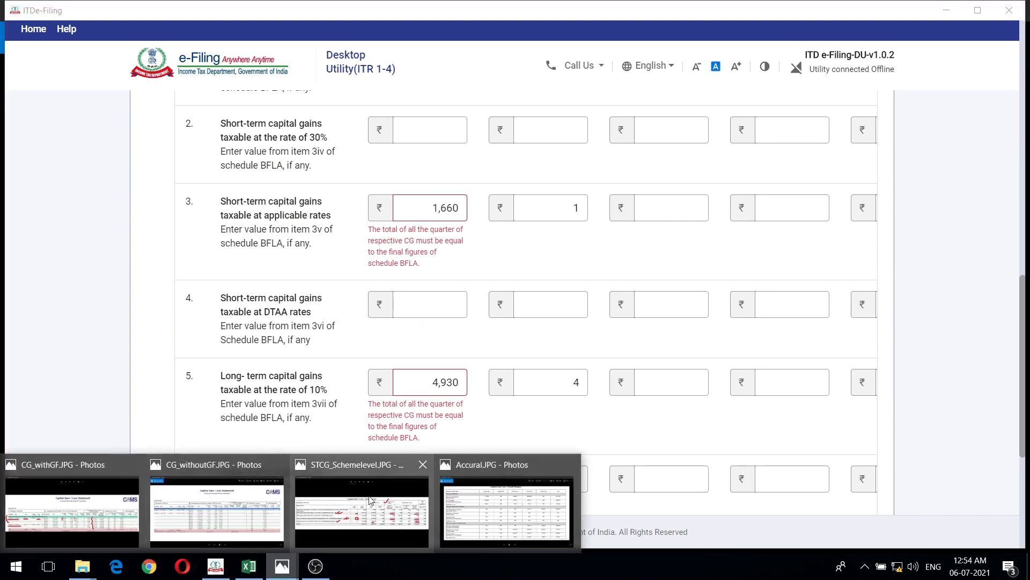
{"action": "left_click", "coordinate": [504, 507]}
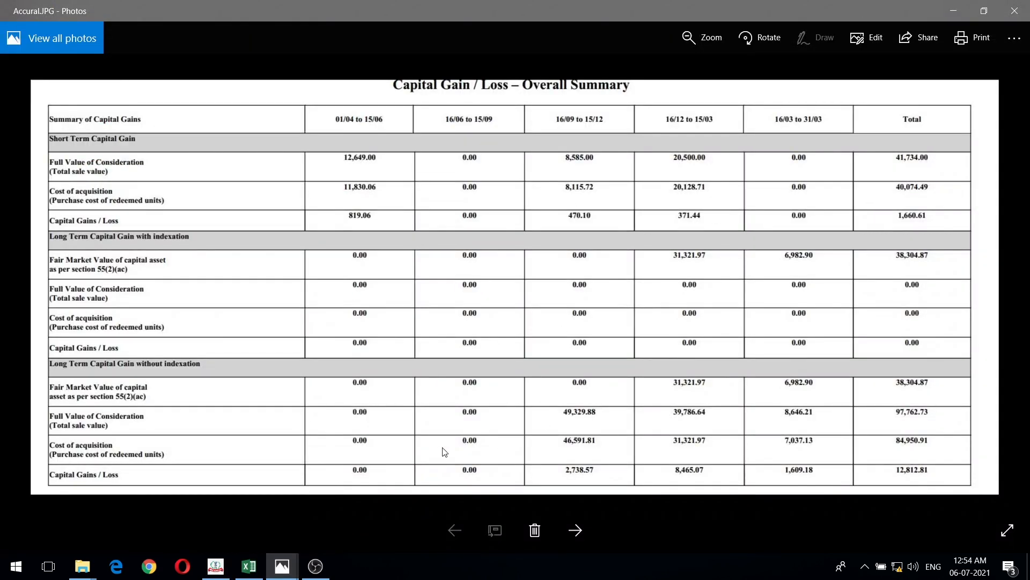
{"action": "left_click", "coordinate": [218, 572]}
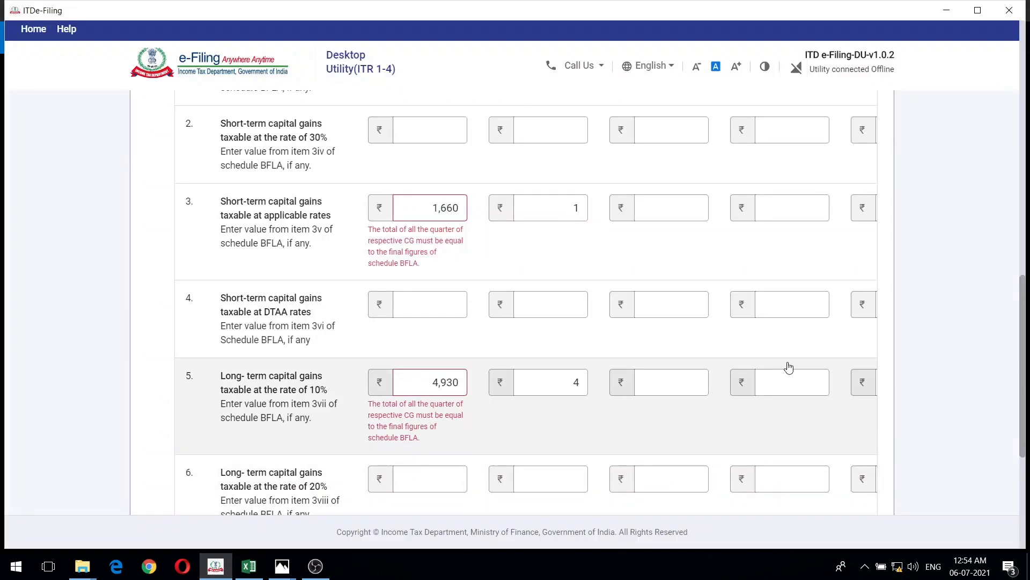
- Add the accrual entries to section F, confirm Schedule Capital Gains, and check its status in the schedule list
{"action": "scroll", "coordinate": [786, 363], "scroll_direction": "down", "scroll_amount": 3}
{"action": "left_click", "coordinate": [269, 457]}
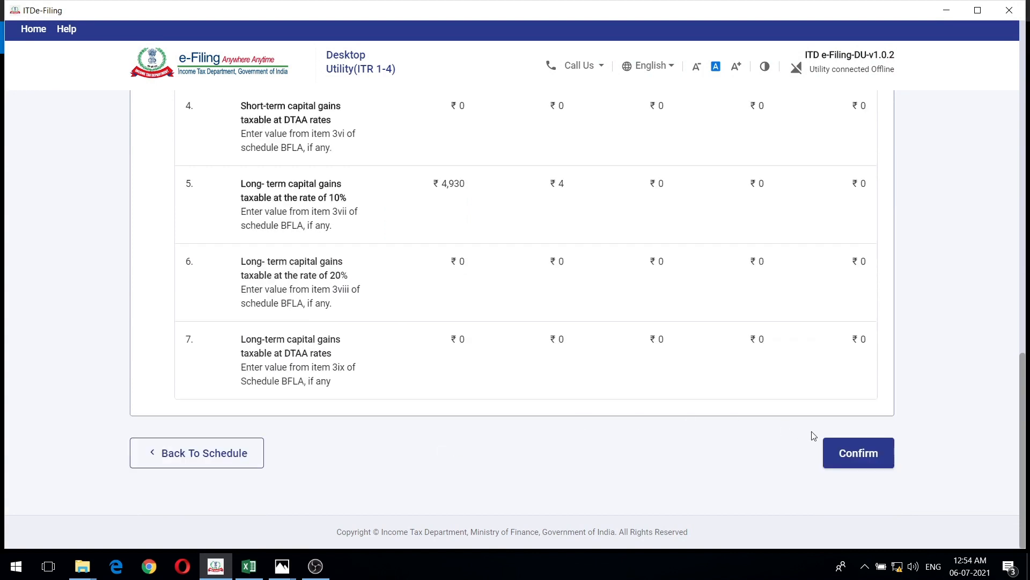
{"action": "left_click", "coordinate": [869, 461]}
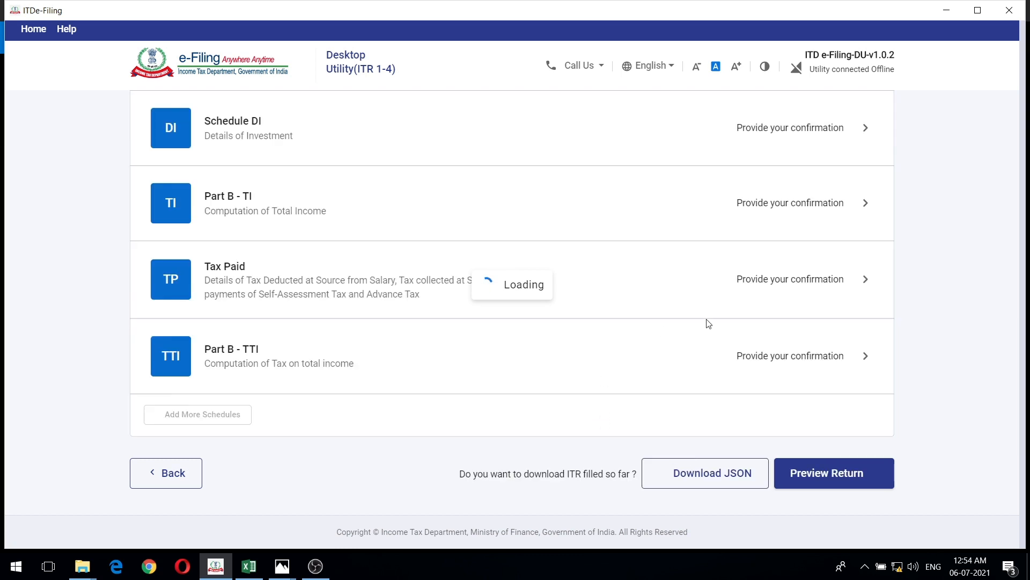
{"action": "scroll", "coordinate": [709, 325], "scroll_direction": "down", "scroll_amount": 8}
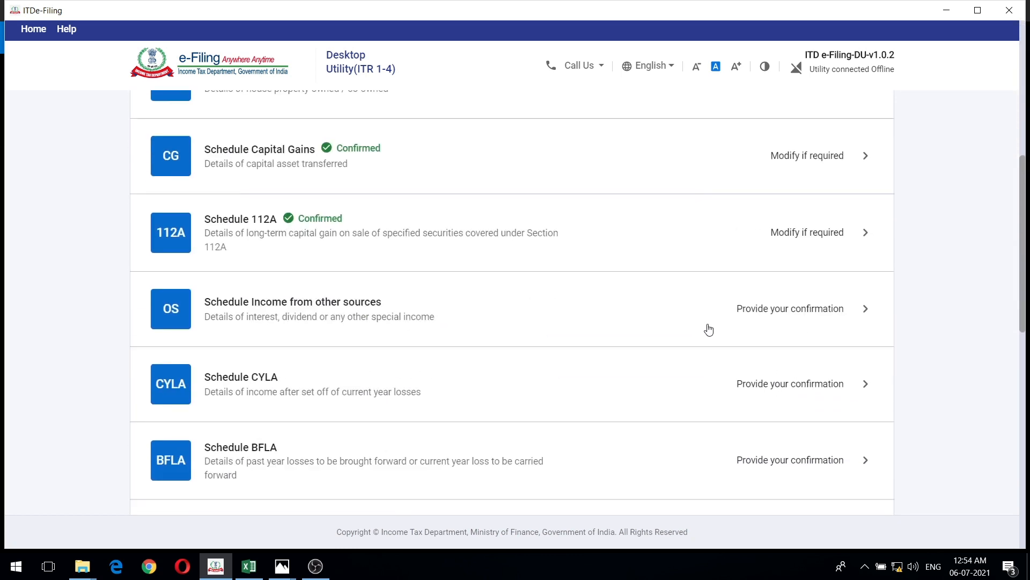
{"action": "scroll", "coordinate": [709, 329], "scroll_direction": "up", "scroll_amount": 1}
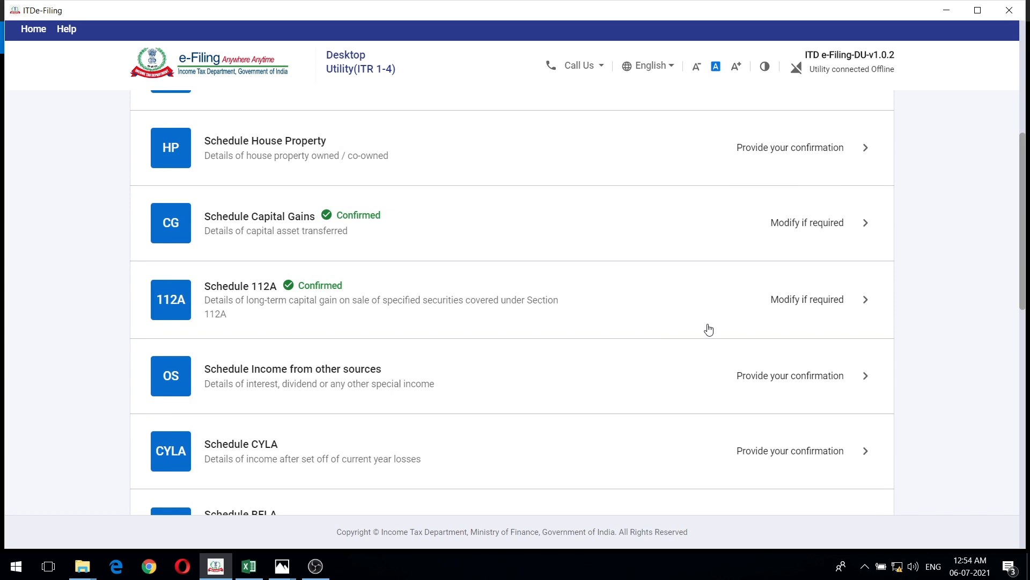